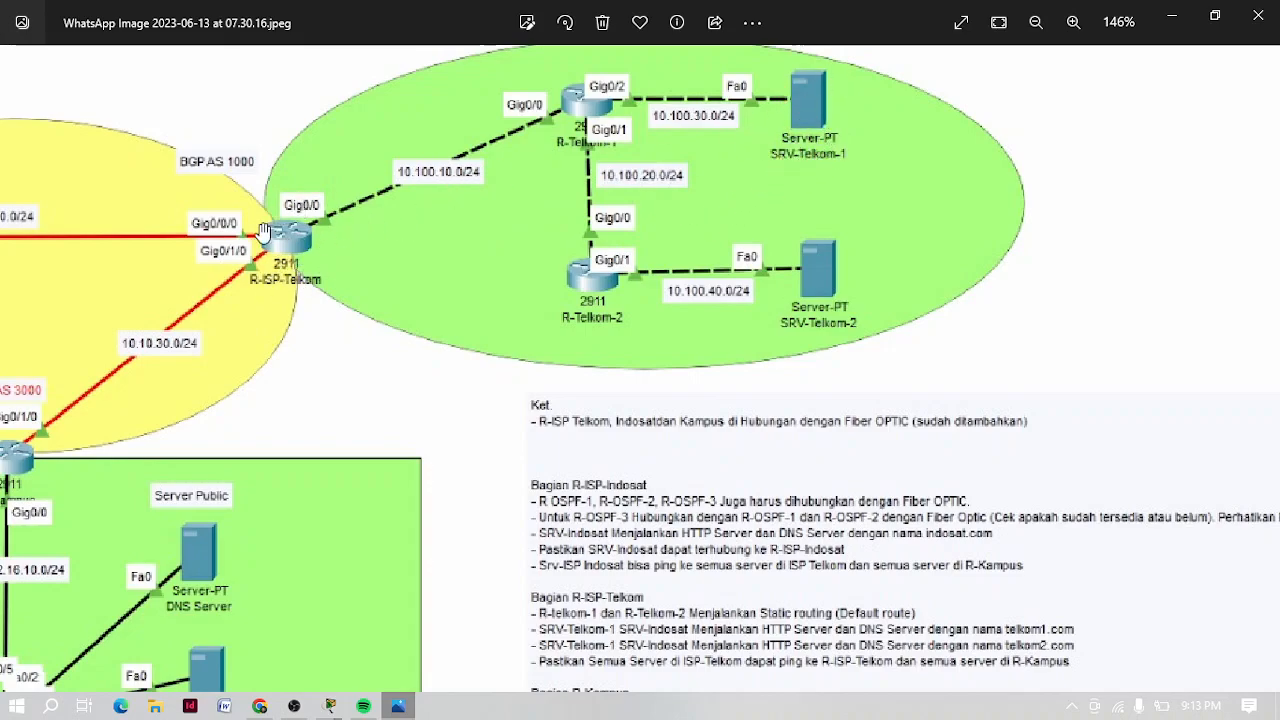
# Switch to the Packet Tracer login window, enter the account password and log in.
pyautogui.scroll(-3, 454, 451)
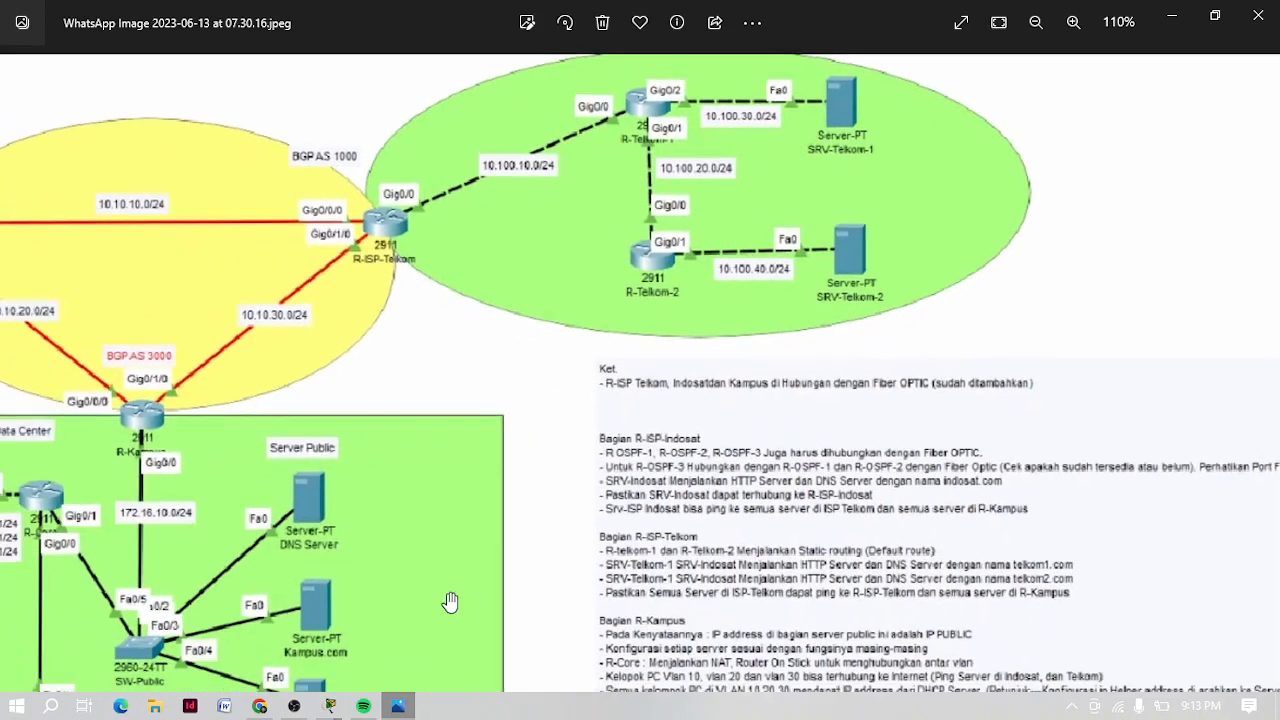
pyautogui.moveTo(330, 706)
pyautogui.click(253, 591)
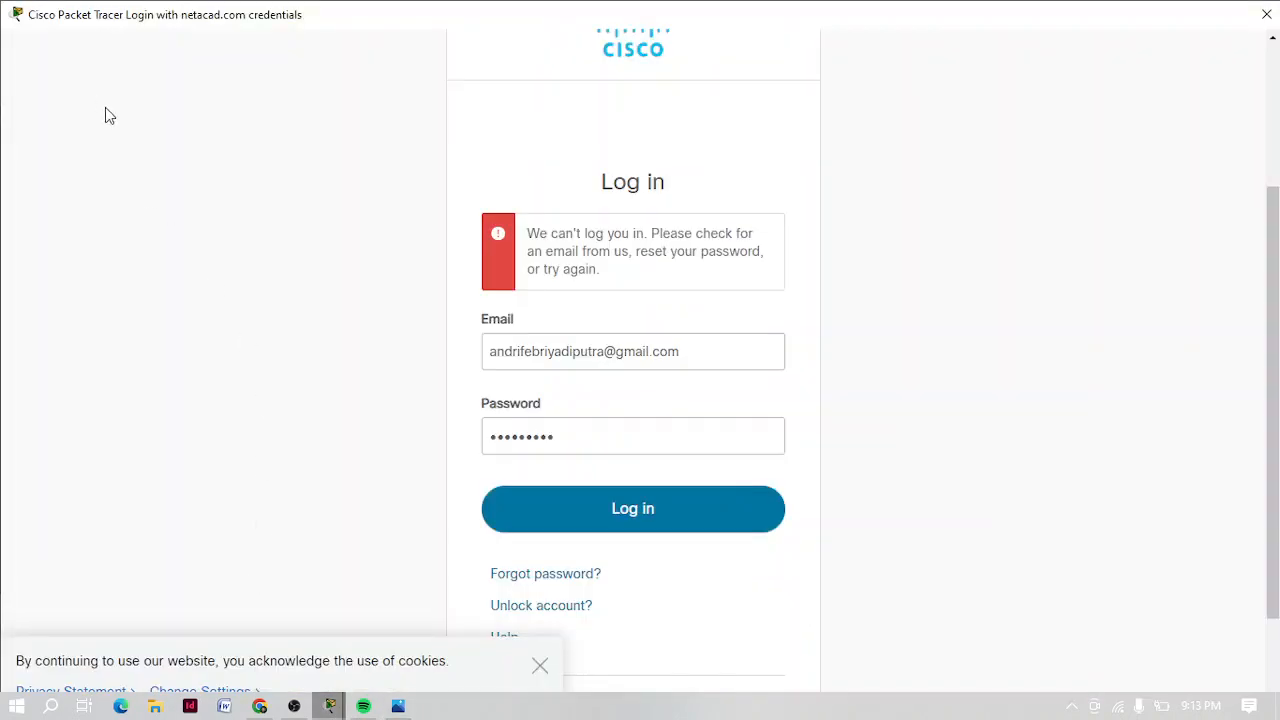
pyautogui.click(614, 431)
pyautogui.click(613, 430)
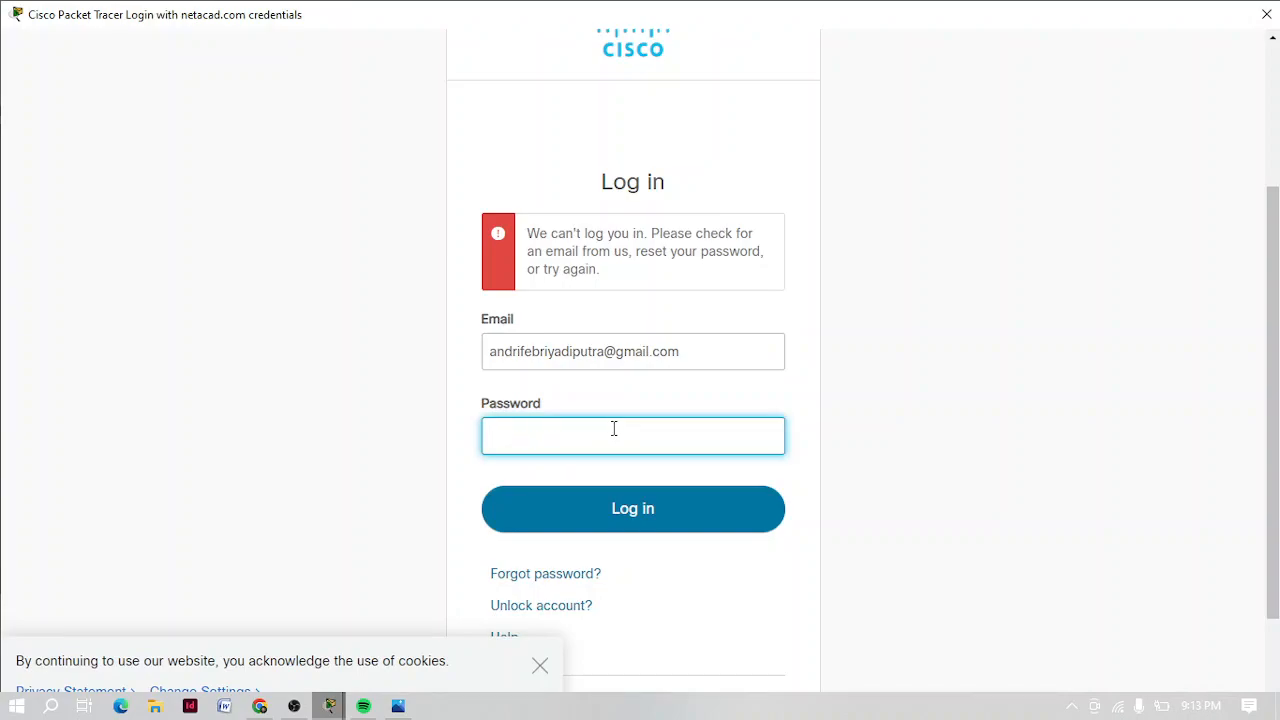
pyautogui.click(708, 345)
pyautogui.write('aa')
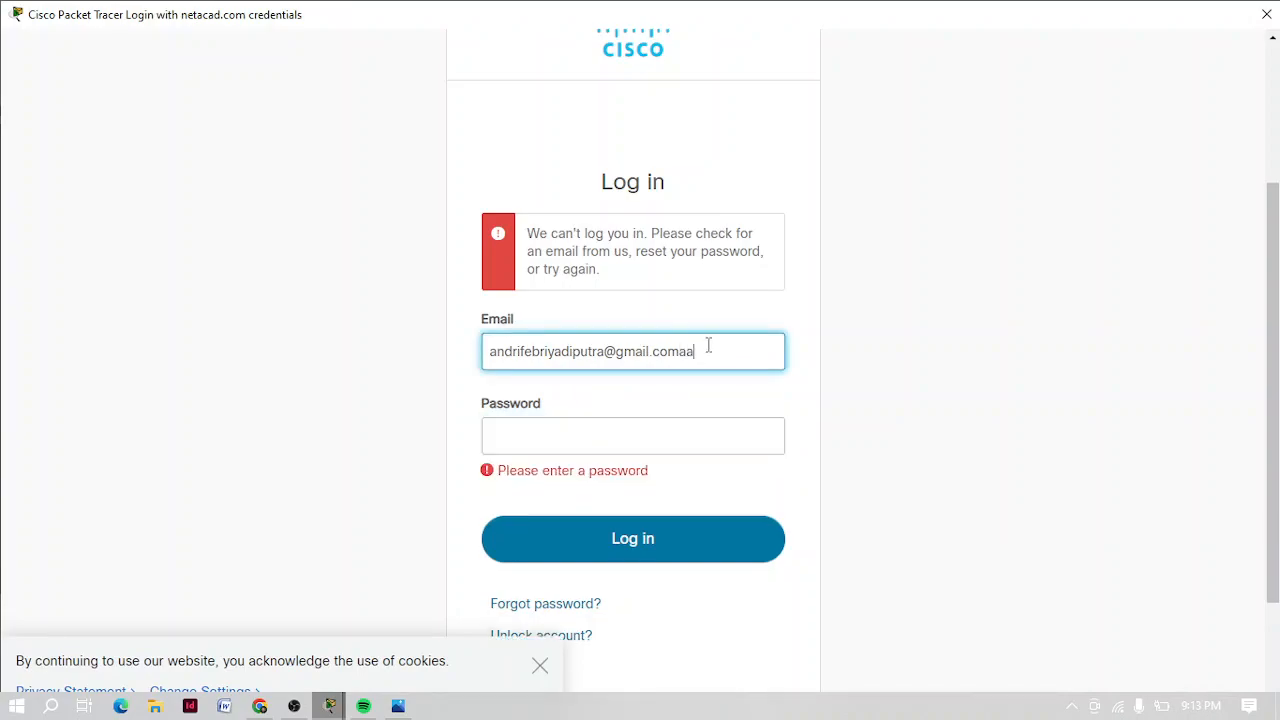
pyautogui.press('BackSpace')
pyautogui.click(681, 426)
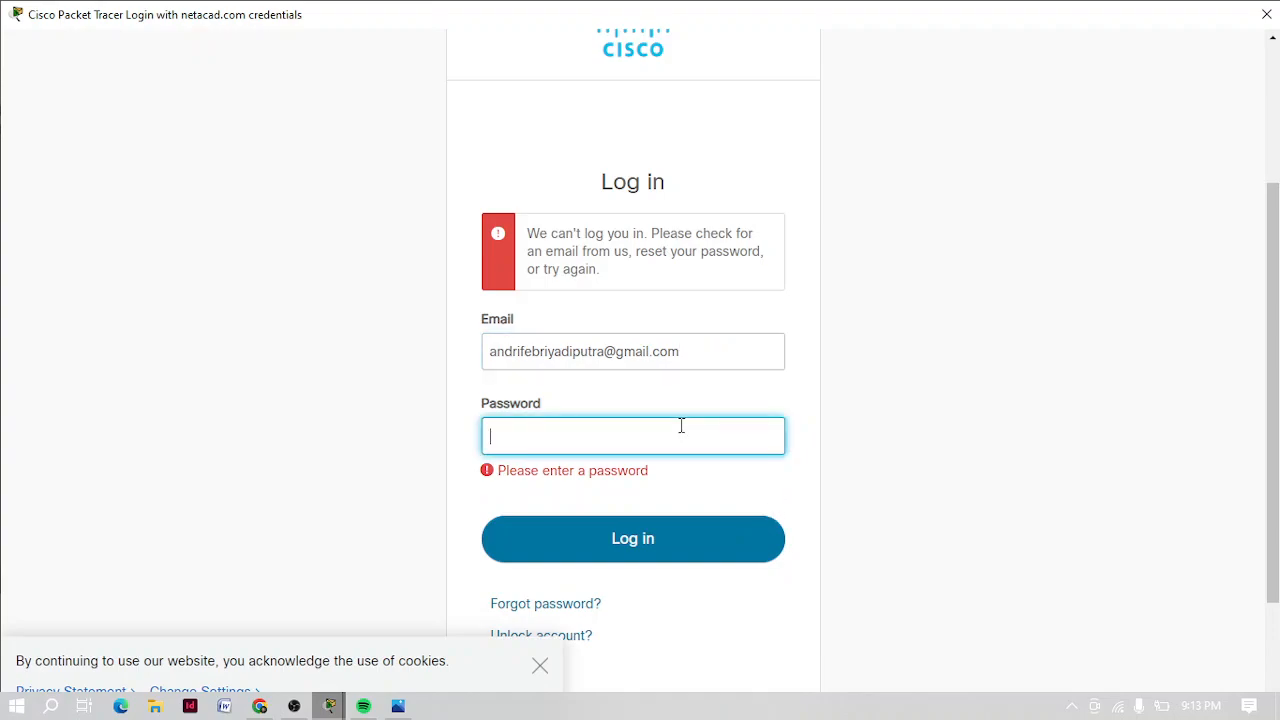
pyautogui.write('••••••')
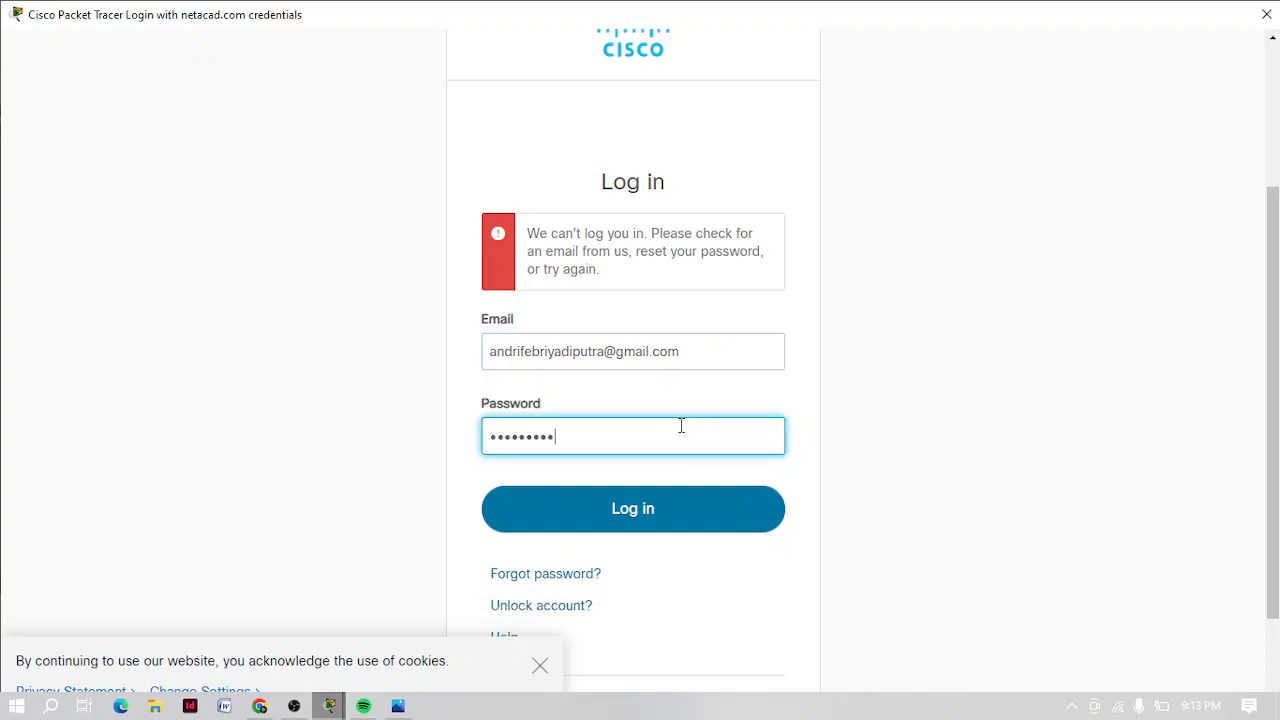
pyautogui.press('Return')
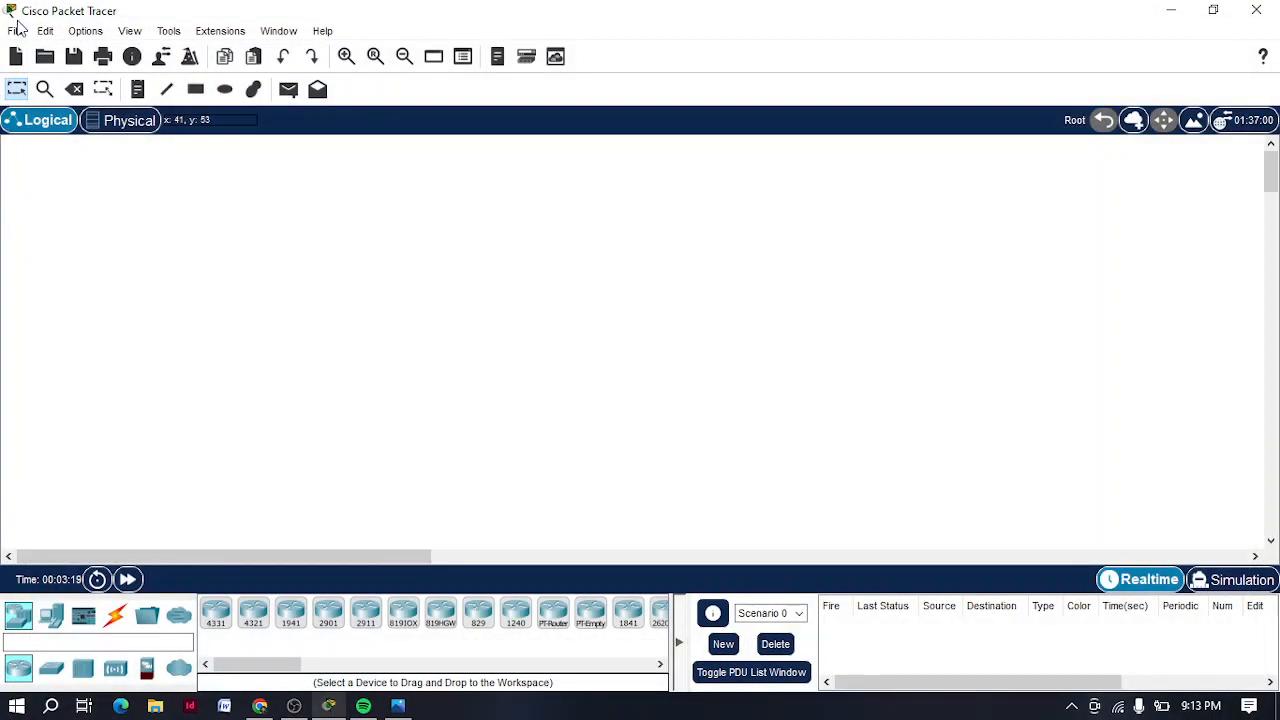
# Open the recent file Static.pkt and compare it with the Telkom section of the reference topology image.
pyautogui.click(15, 31)
pyautogui.moveTo(94, 115)
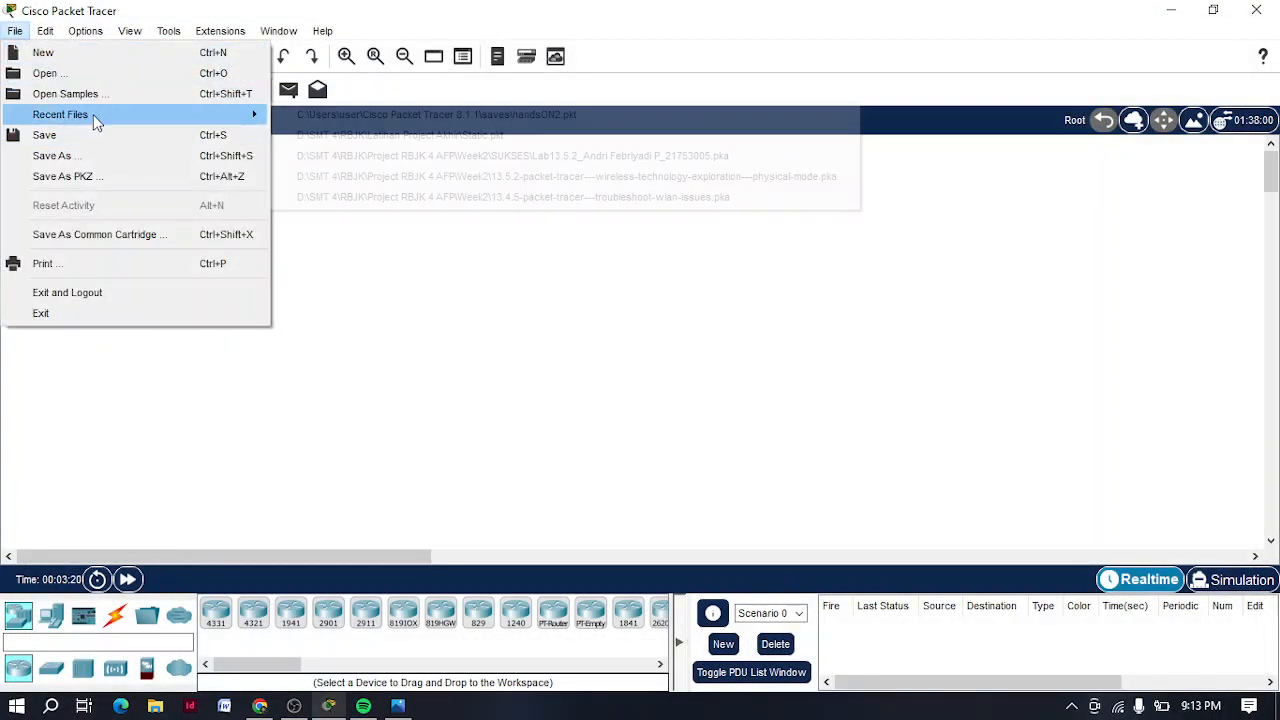
pyautogui.click(405, 135)
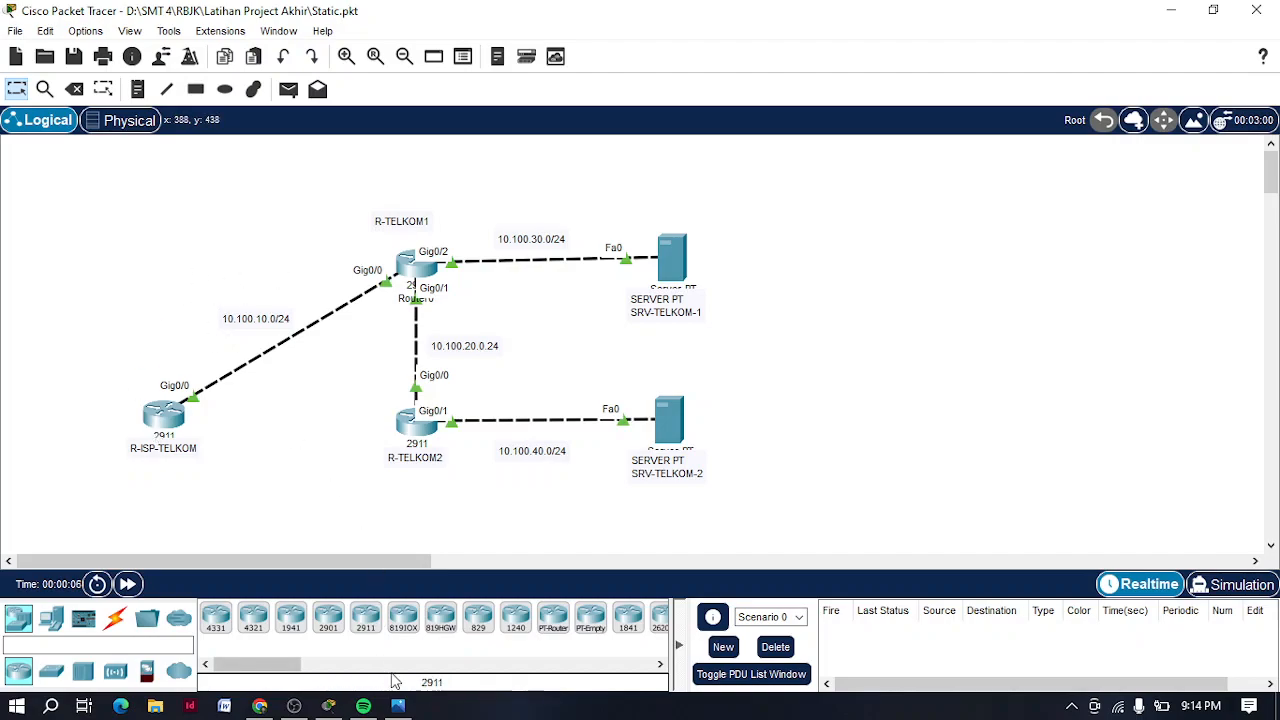
pyautogui.click(398, 705)
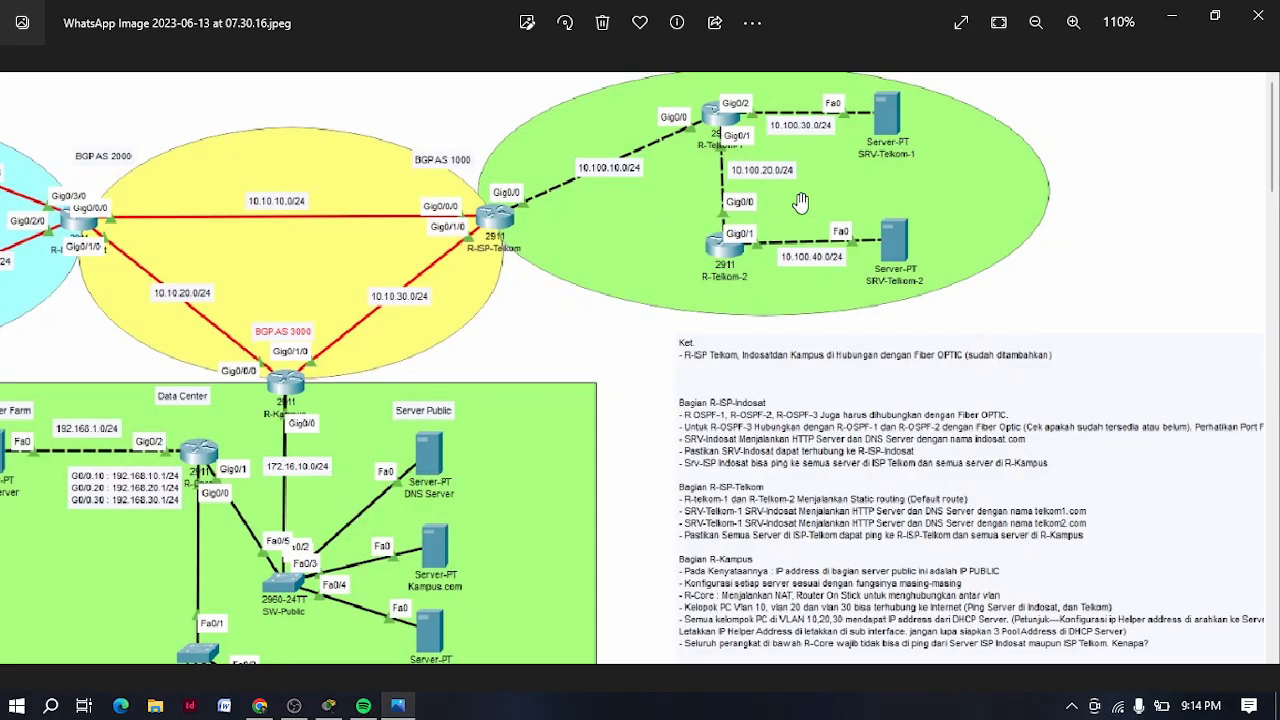
pyautogui.click(328, 705)
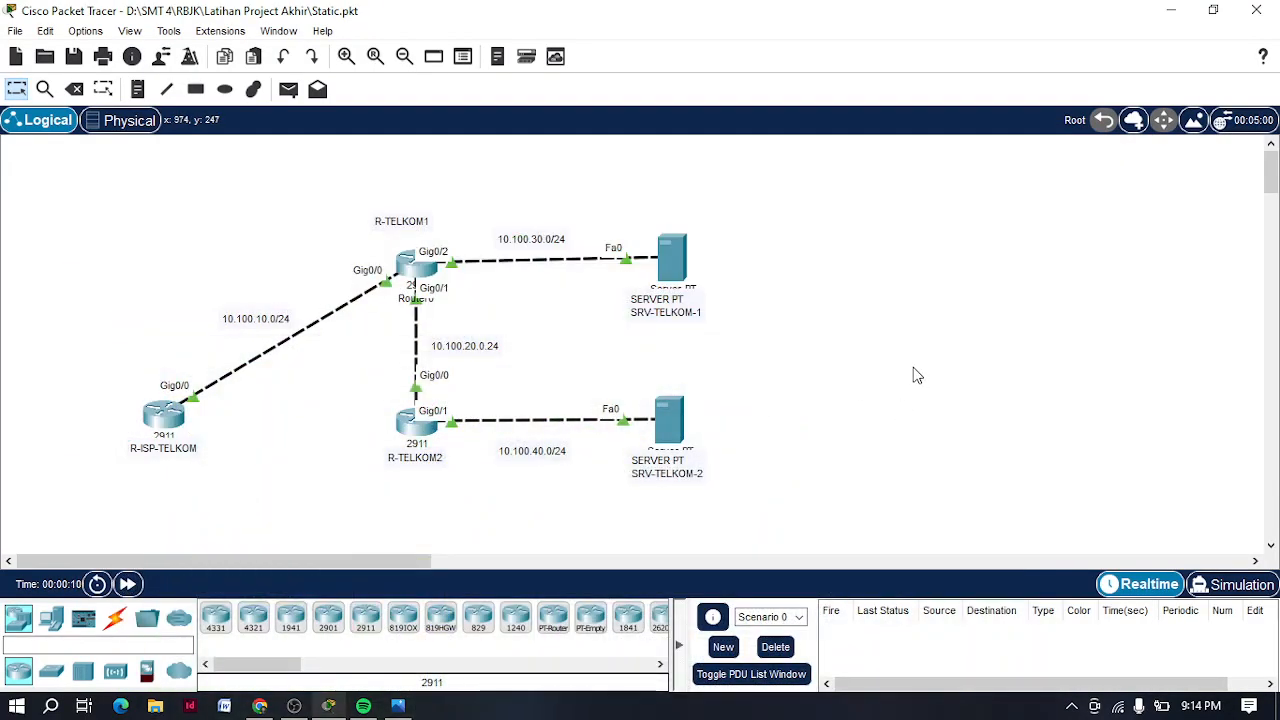
# Toggle the power of the R-ISP-TELKOM, R-TELKOM1 and R-TELKOM2 routers in their physical device views.
pyautogui.click(167, 416)
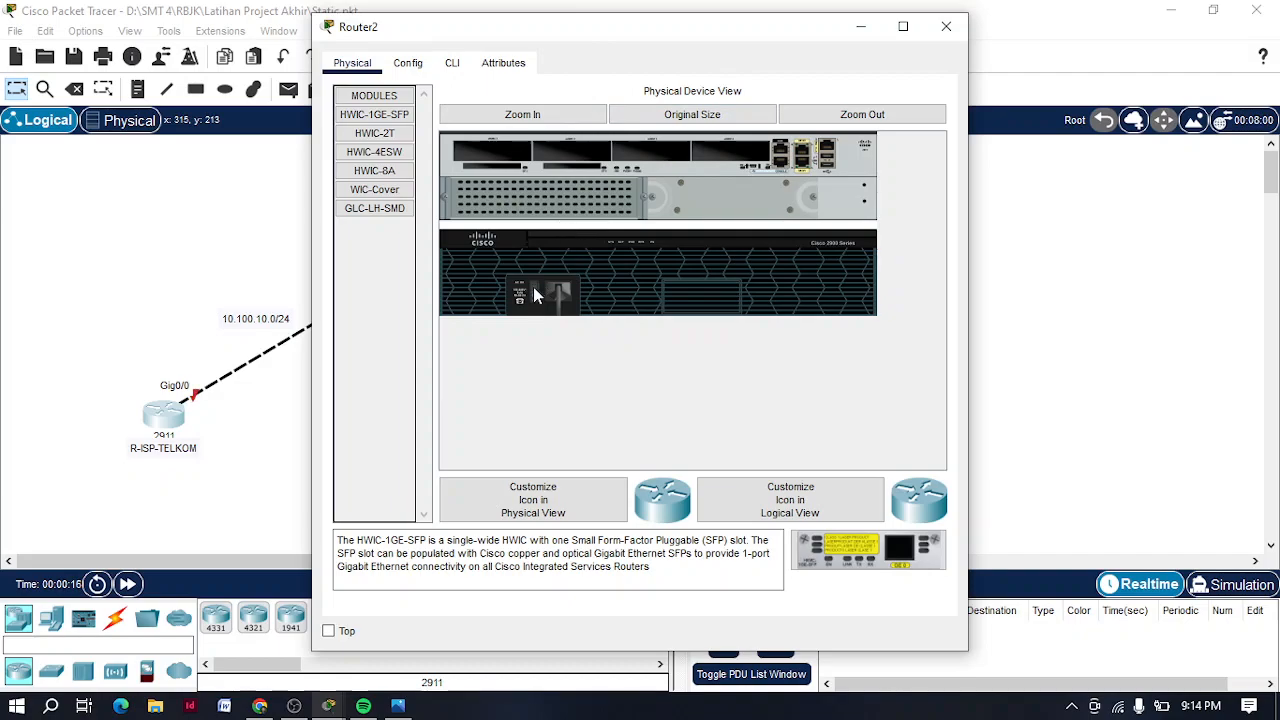
pyautogui.click(858, 37)
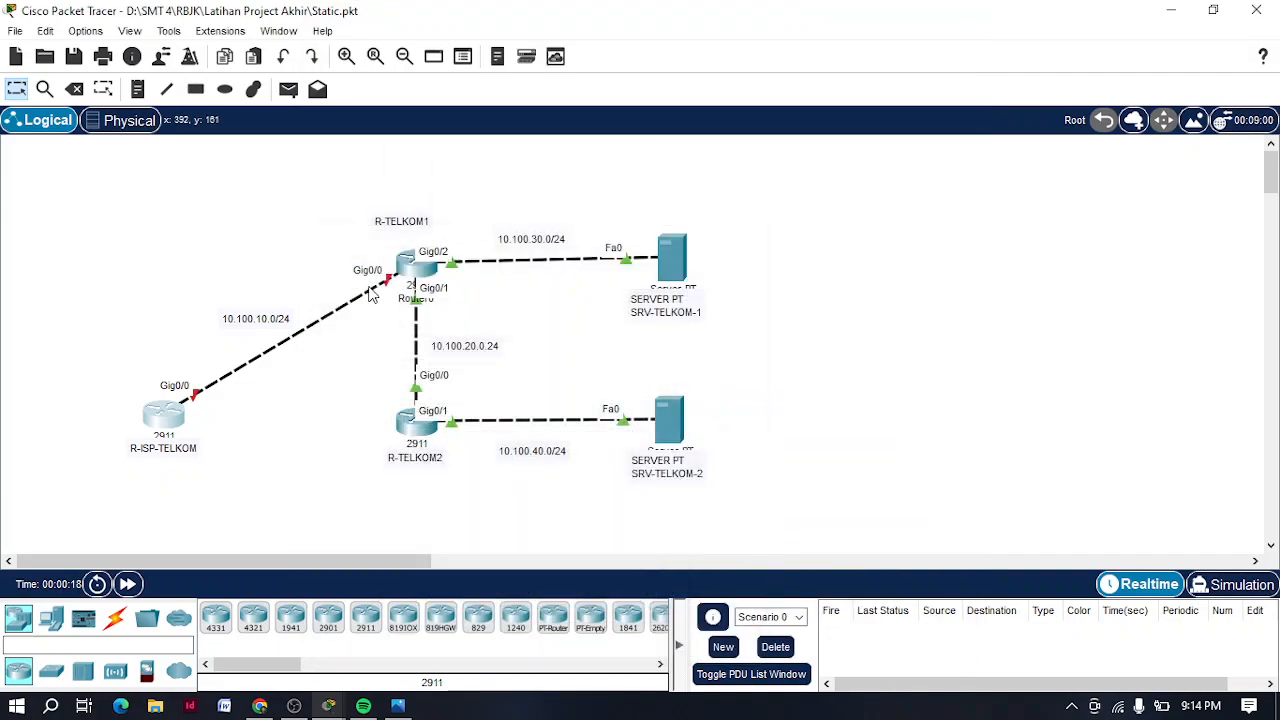
pyautogui.click(425, 265)
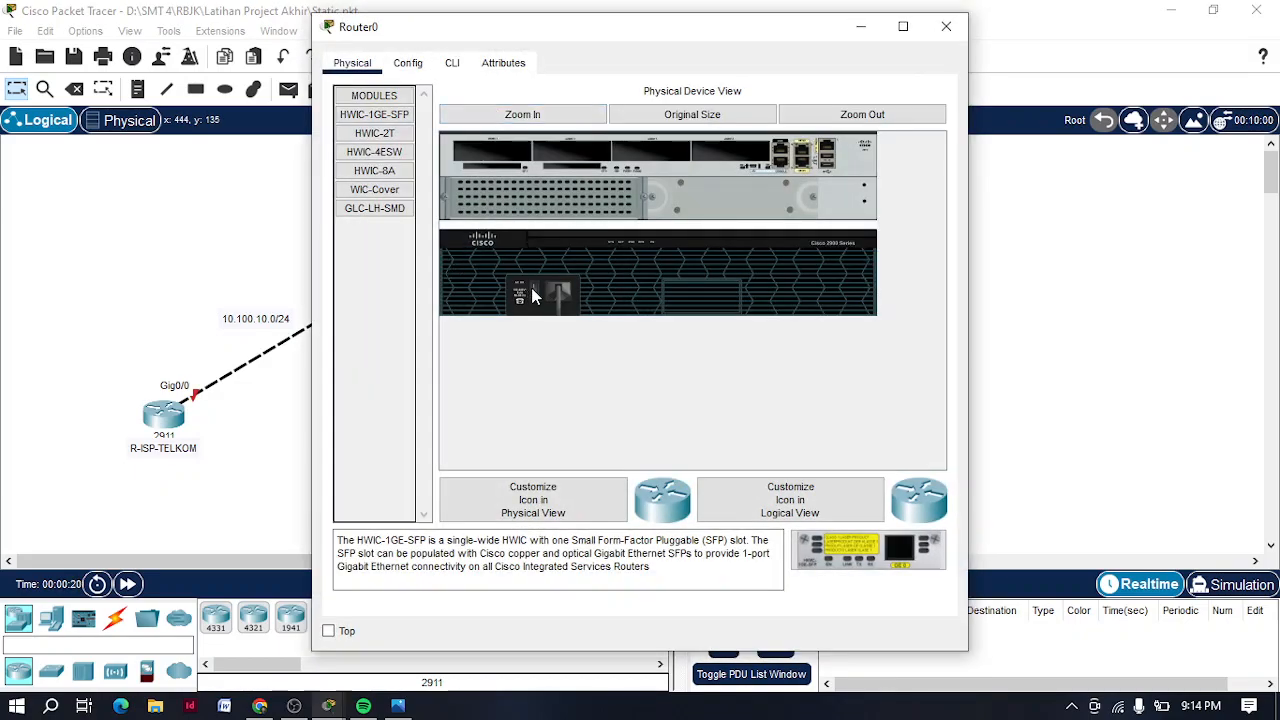
pyautogui.click(946, 26)
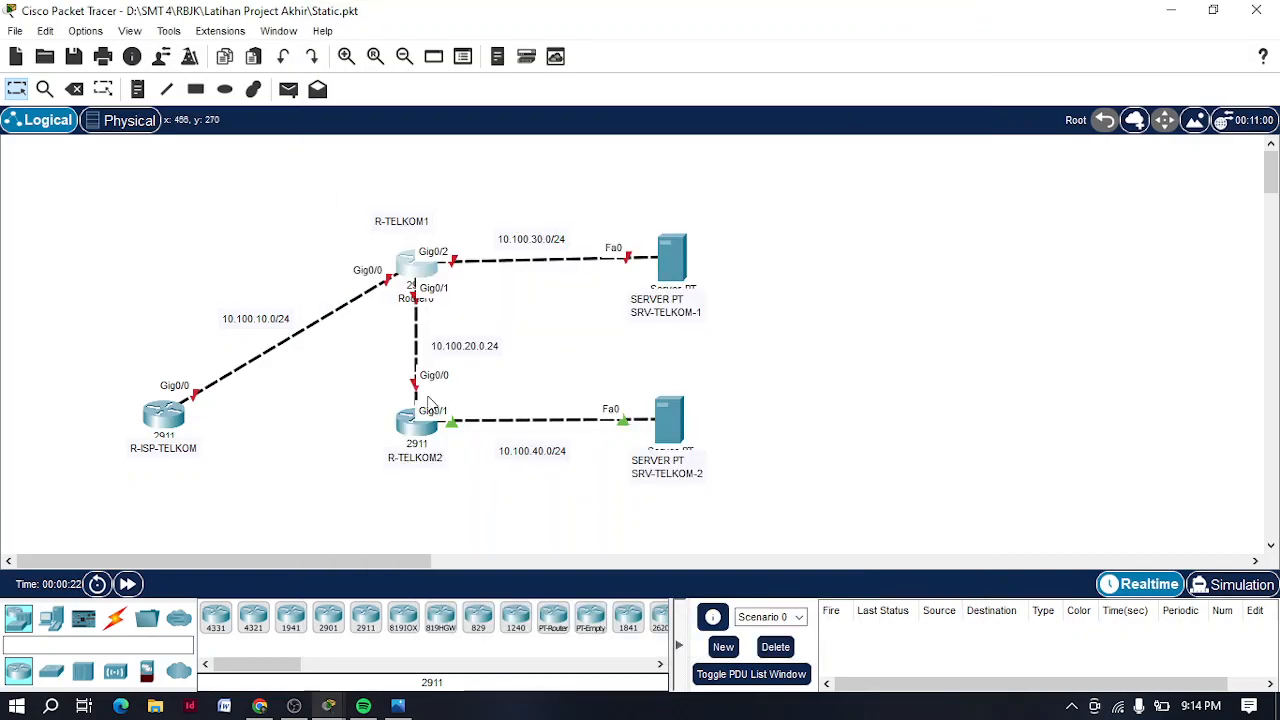
pyautogui.click(412, 422)
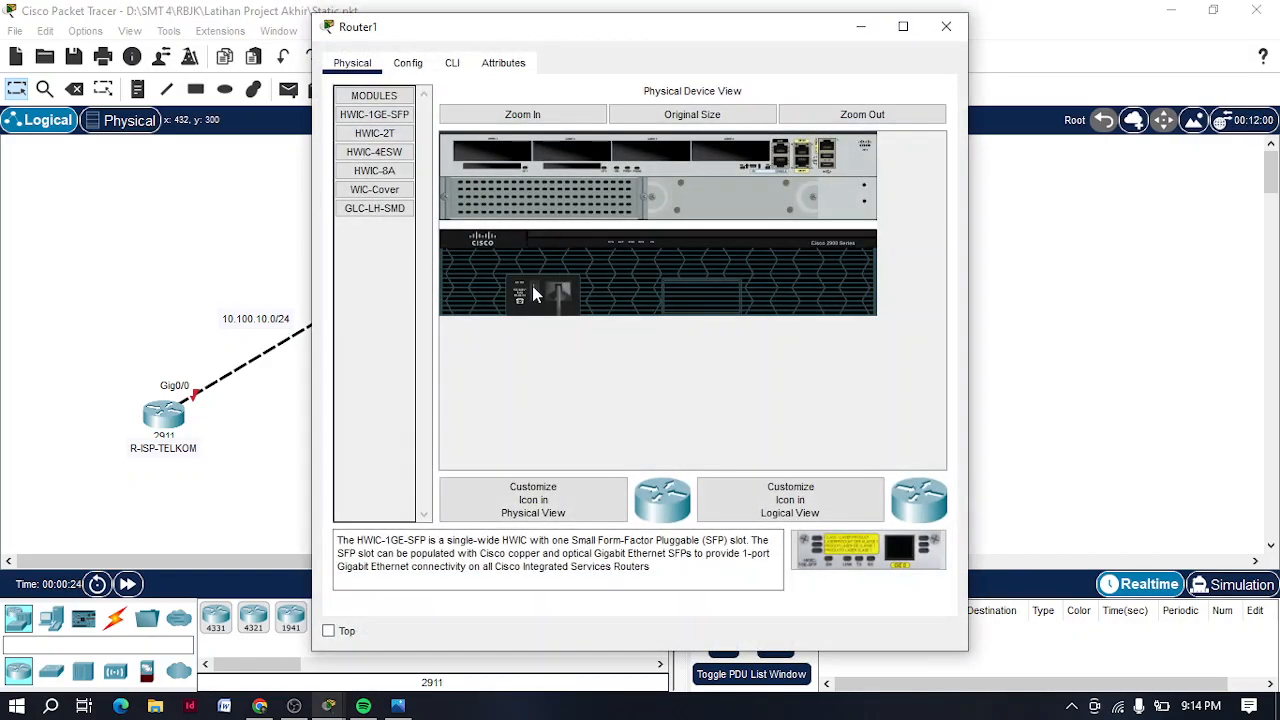
pyautogui.click(946, 26)
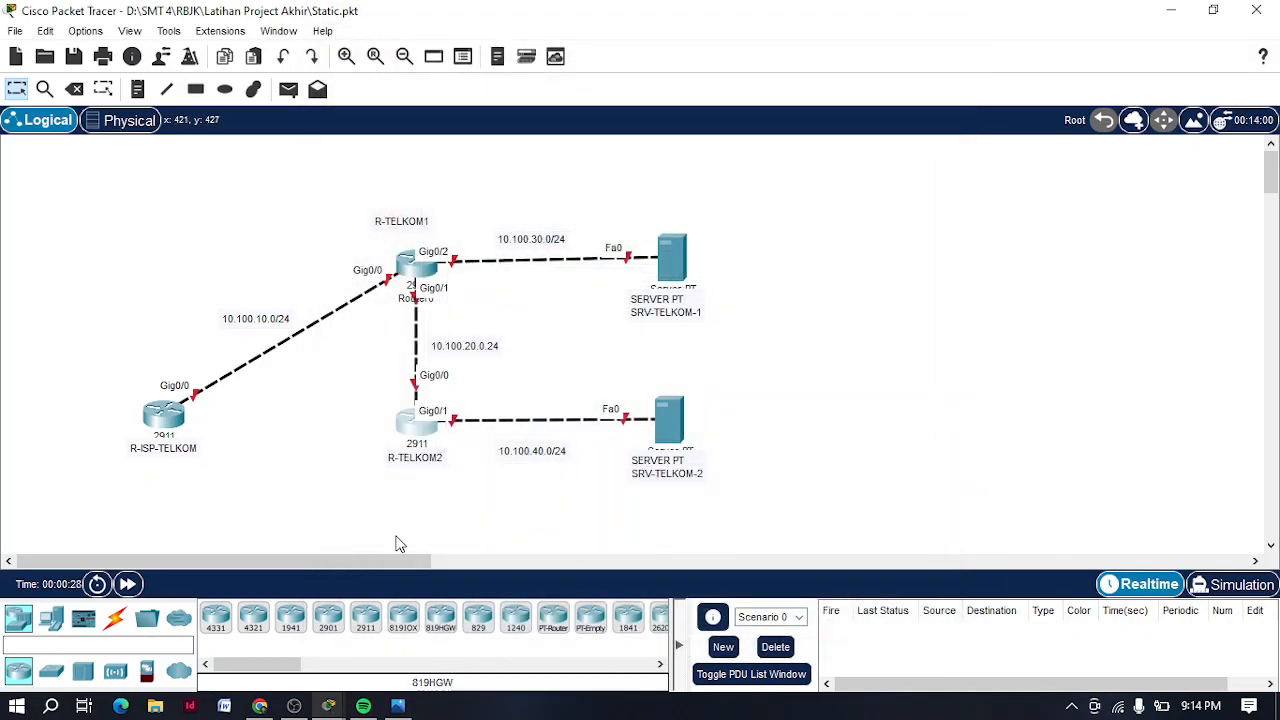
# Bring up the available connection types and check the cabling in the reference topology image.
pyautogui.click(115, 618)
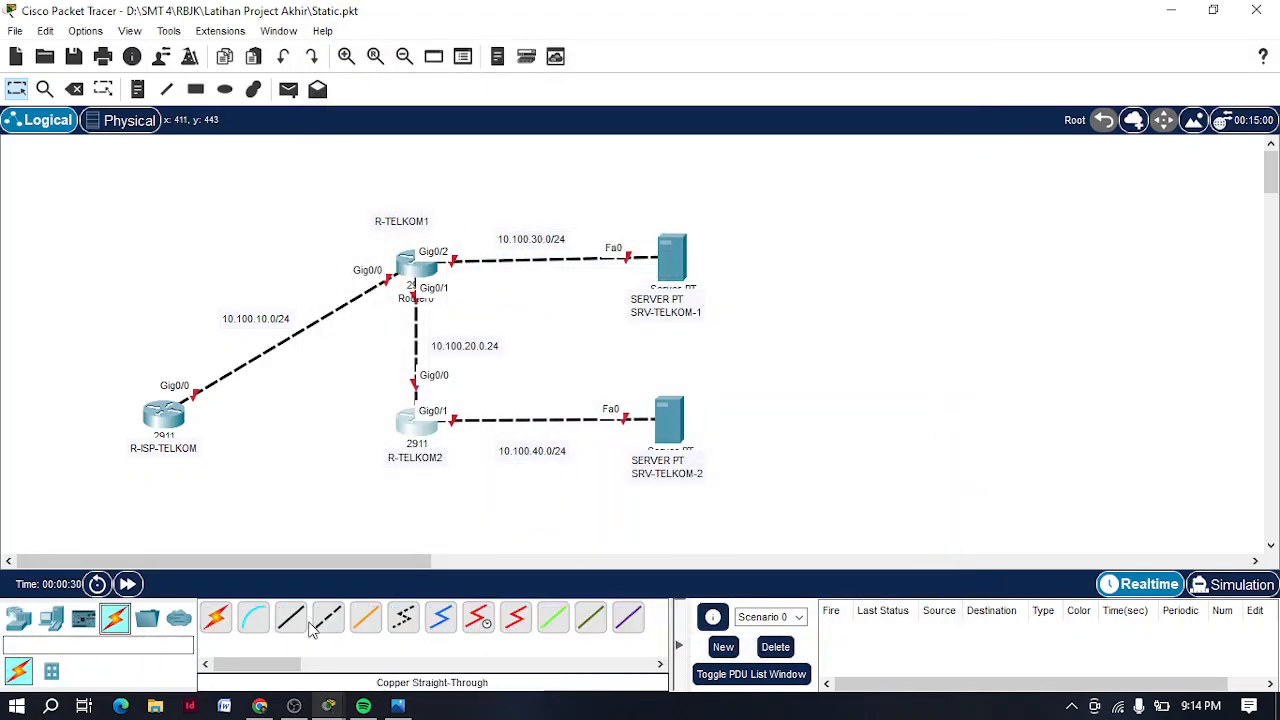
pyautogui.click(397, 706)
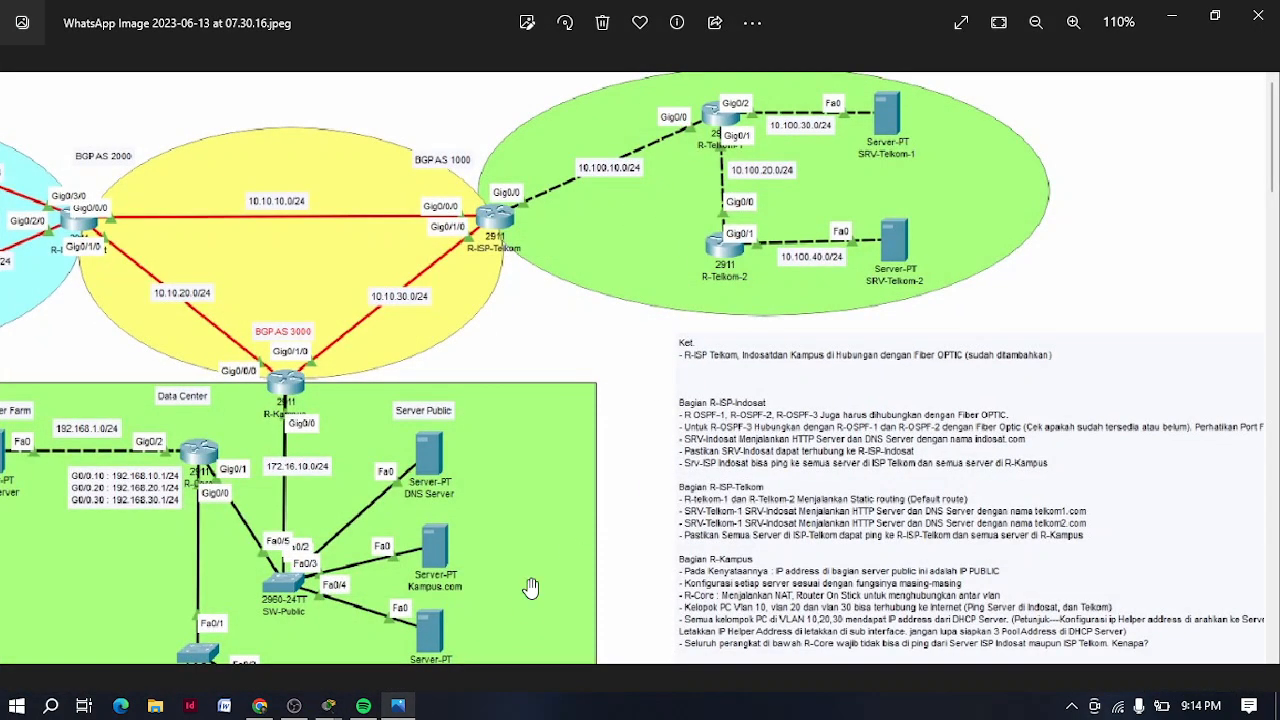
pyautogui.click(409, 707)
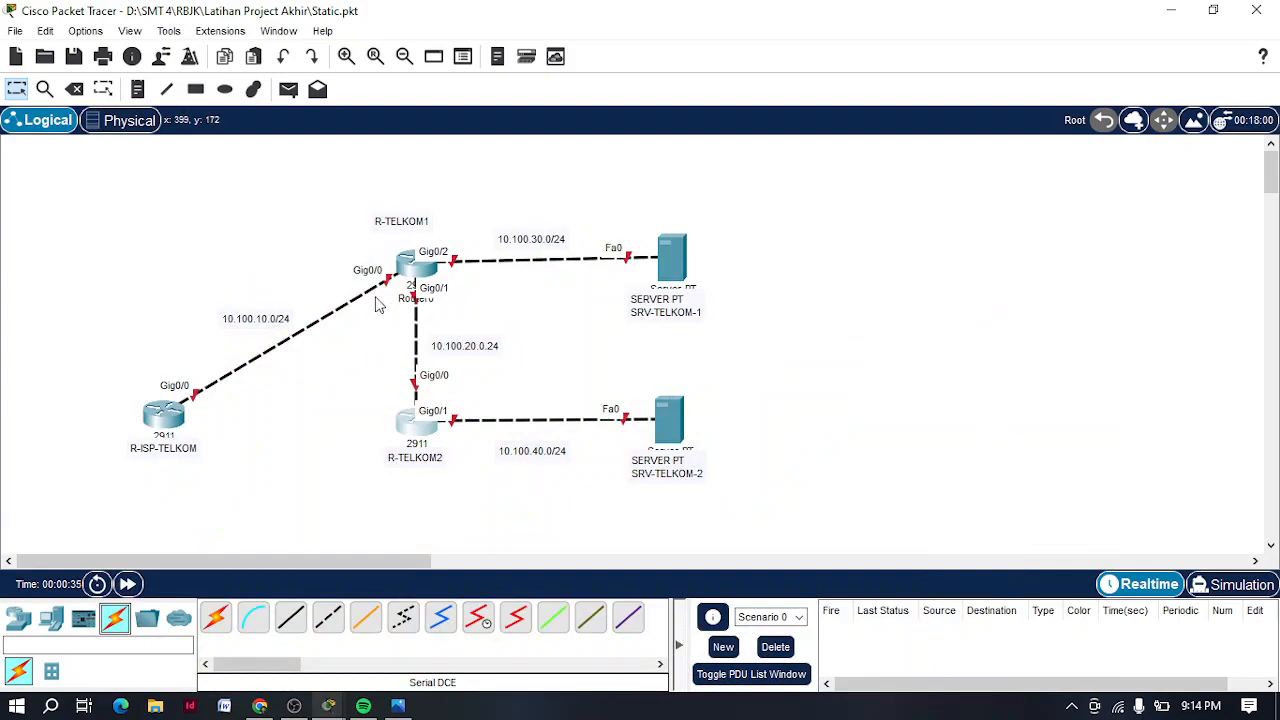
# Move the R-ISP-TELKOM router and the SRV-TELKOM-1 server upward, clear of their text notes, and shift the server's note.
pyautogui.moveTo(176, 426)
pyautogui.mouseDown()
pyautogui.moveTo(172, 398)
pyautogui.moveTo(172, 410)
pyautogui.mouseUp()
pyautogui.moveTo(668, 272); pyautogui.dragTo(674, 247)
pyautogui.moveTo(665, 319); pyautogui.dragTo(636, 325)
# Copy the name from the upper server's note and rename the server as SRV-TELKOM-1.
pyautogui.doubleClick(683, 328)
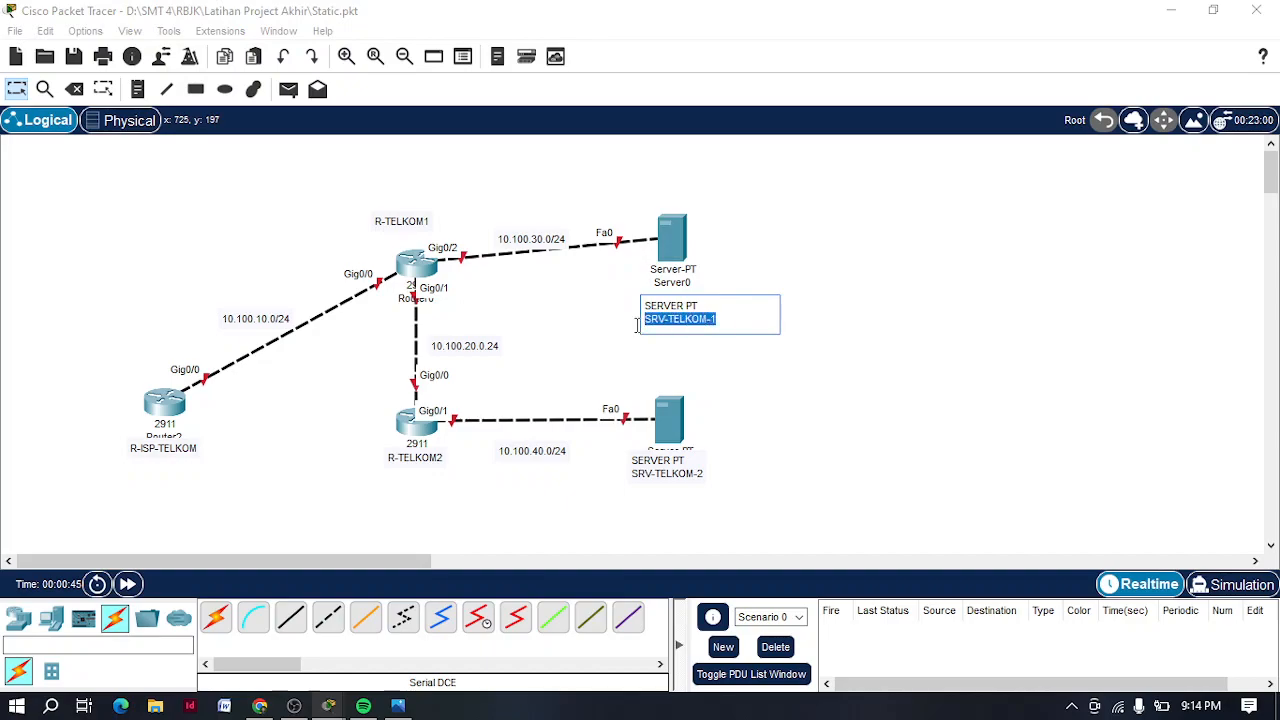
pyautogui.hotkey('ctrl', 'c')
pyautogui.click(672, 282)
pyautogui.hotkey('ctrl', 'v')
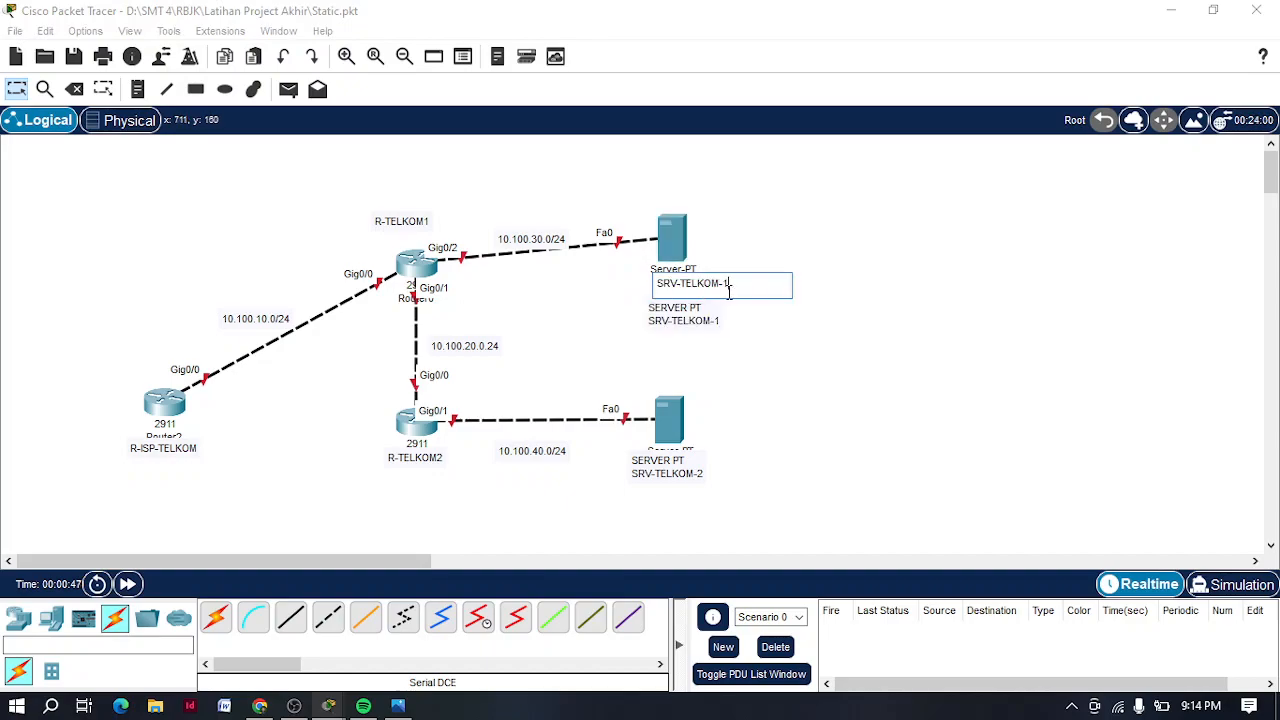
pyautogui.click(702, 310)
# Move the lower server above its text note and rename it as SRV-TELKOM-2.
pyautogui.click(672, 470)
pyautogui.doubleClick(690, 471)
pyautogui.moveTo(699, 471); pyautogui.dragTo(626, 478)
pyautogui.hotkey('ctrl', 'z')
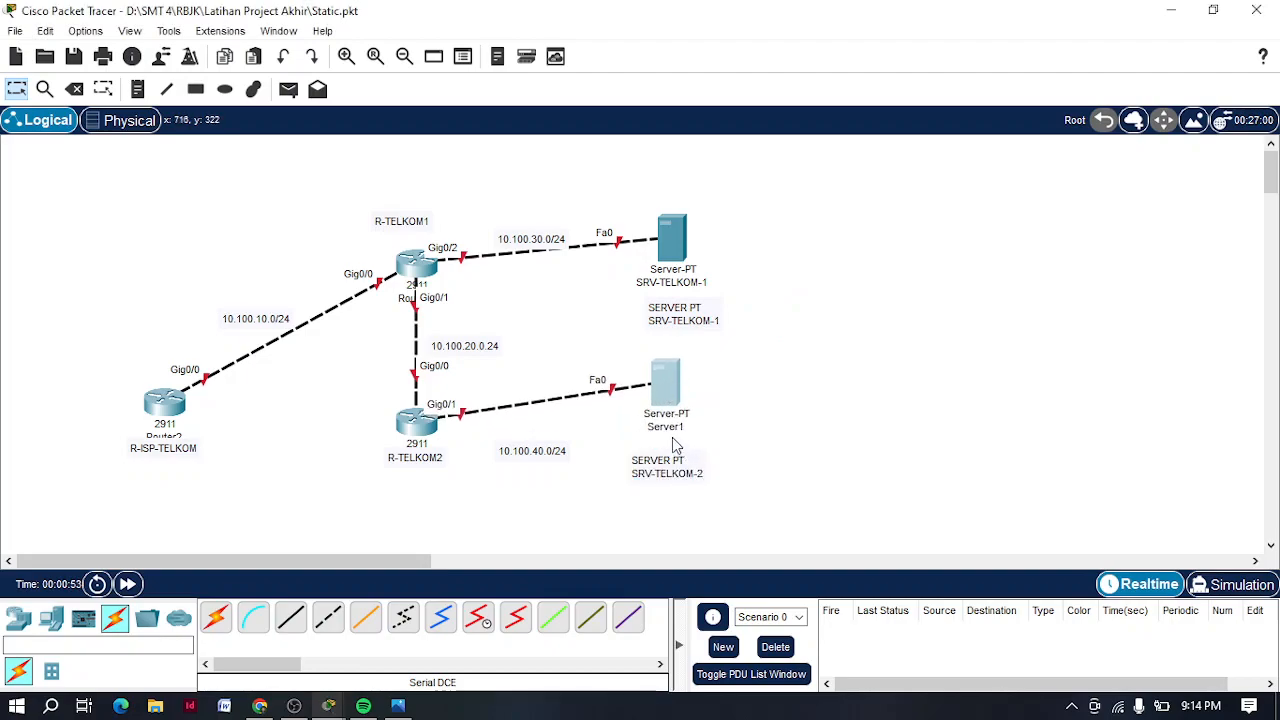
pyautogui.click(666, 427)
pyautogui.hotkey('ctrl', 'v')
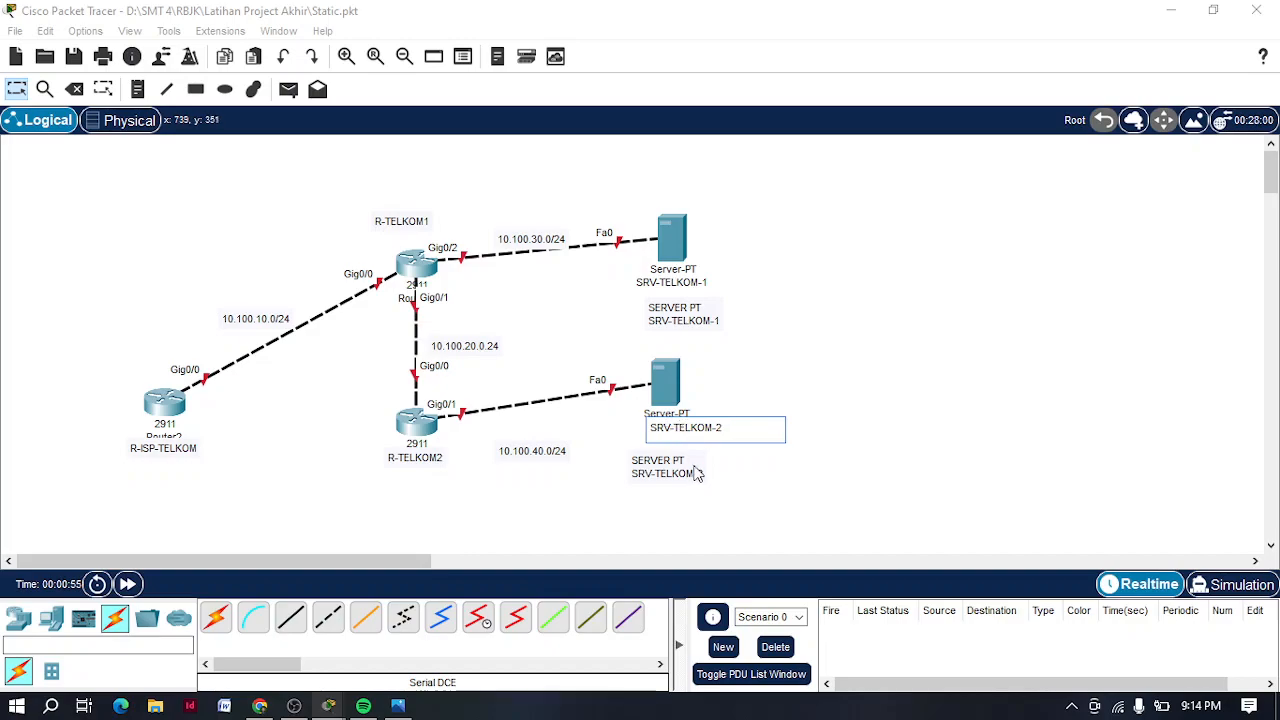
# Delete the redundant SERVER PT text notes under both servers and return to the selection tool.
pyautogui.click(670, 468)
pyautogui.click(74, 89)
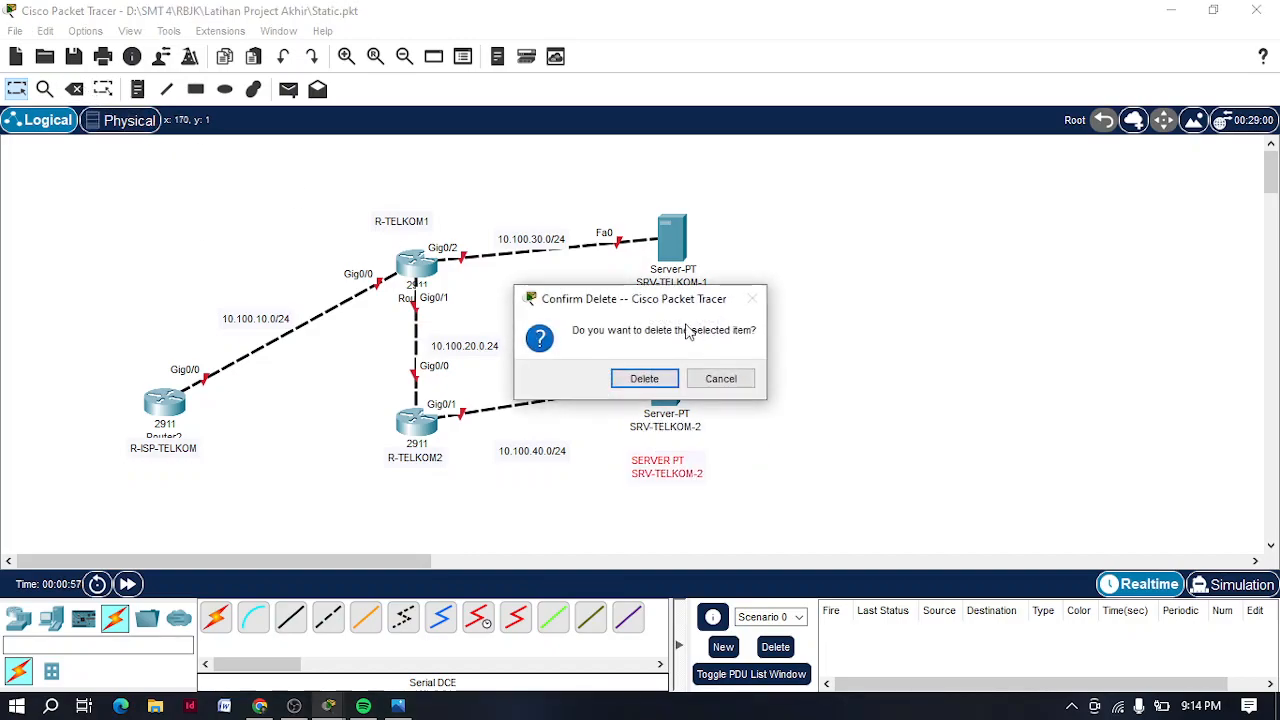
pyautogui.click(641, 376)
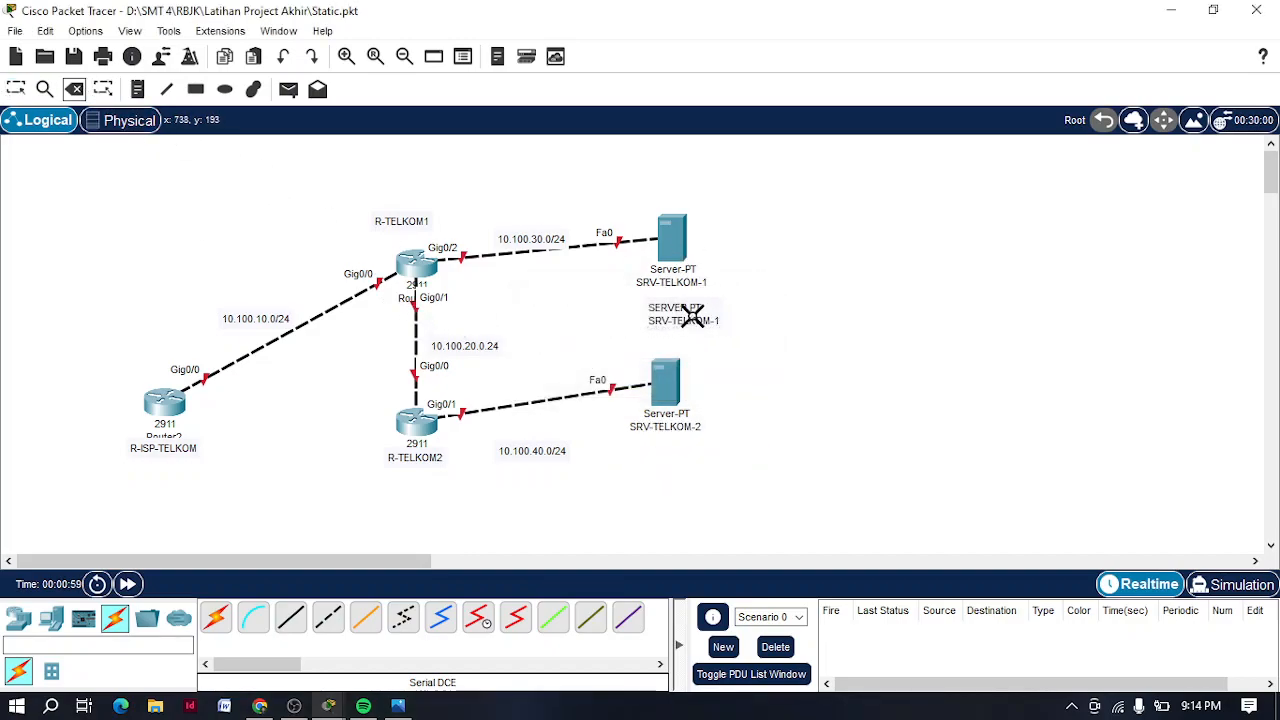
pyautogui.click(688, 316)
pyautogui.click(545, 366)
pyautogui.click(16, 89)
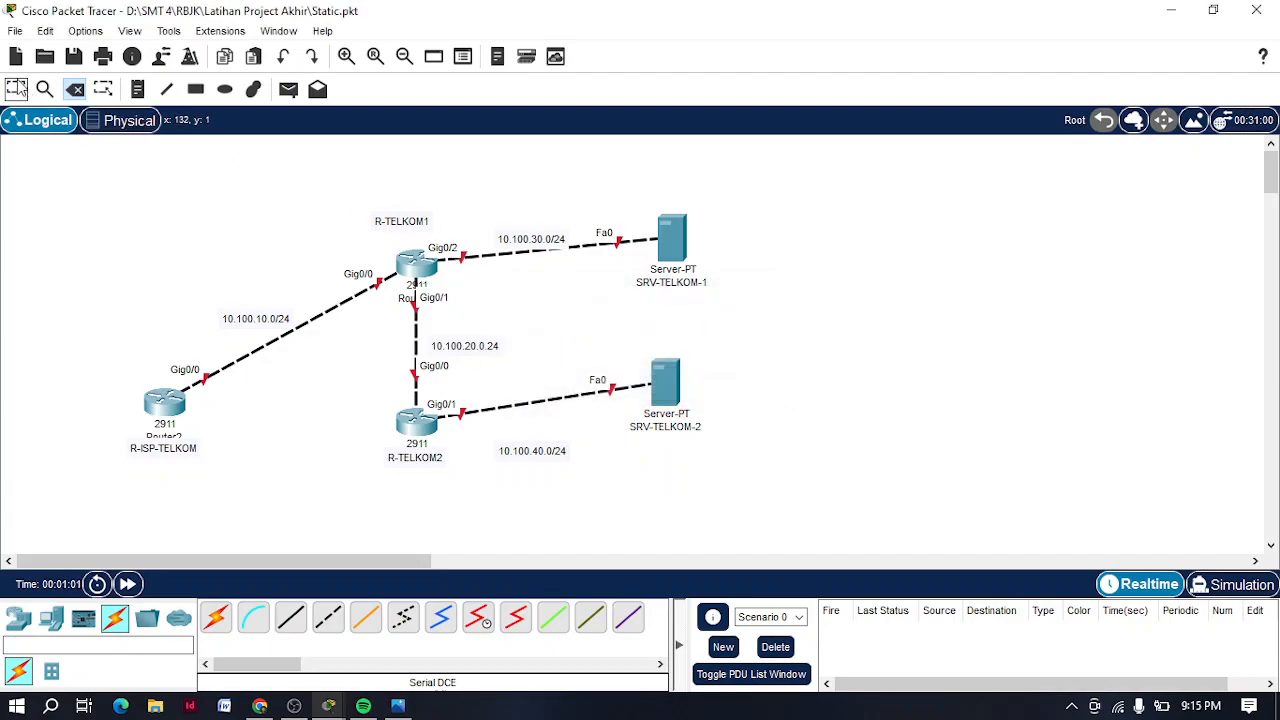
# Reposition both servers and the R-TELKOM1 router to level their links, and move the 10.100.10.0/24 label up off its cable.
pyautogui.moveTo(670, 398); pyautogui.dragTo(680, 434)
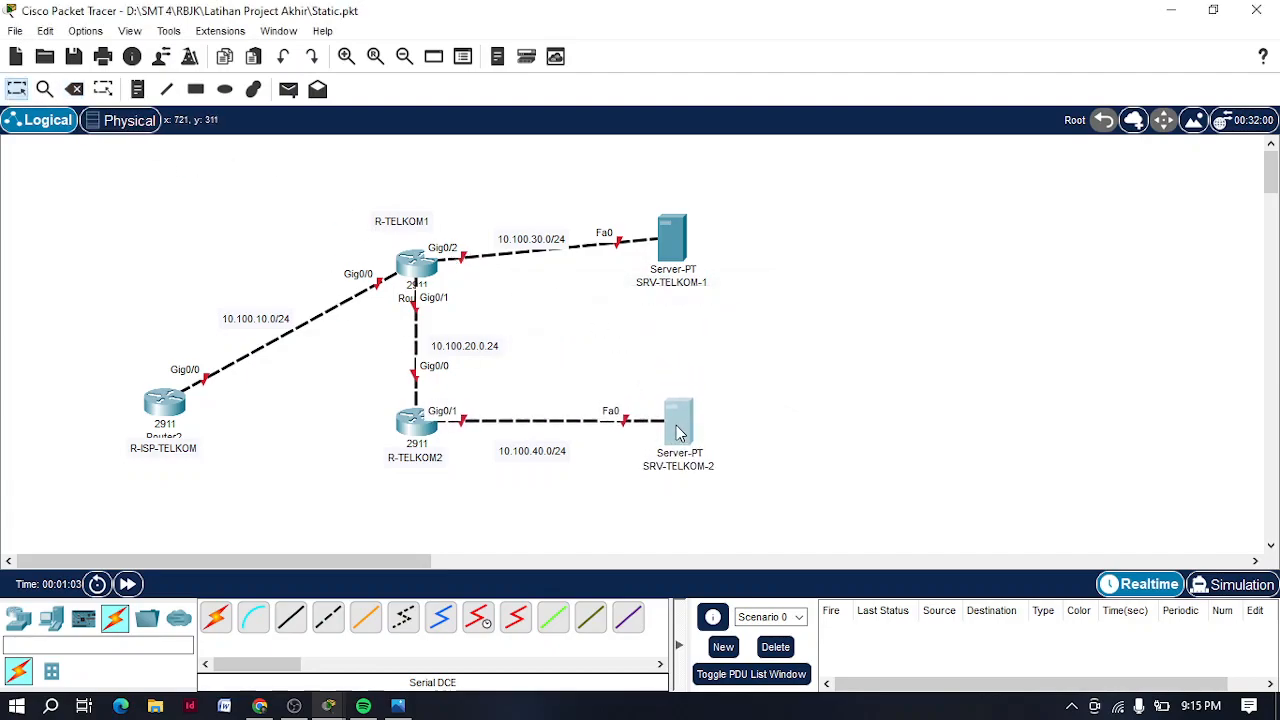
pyautogui.moveTo(677, 251); pyautogui.dragTo(682, 267)
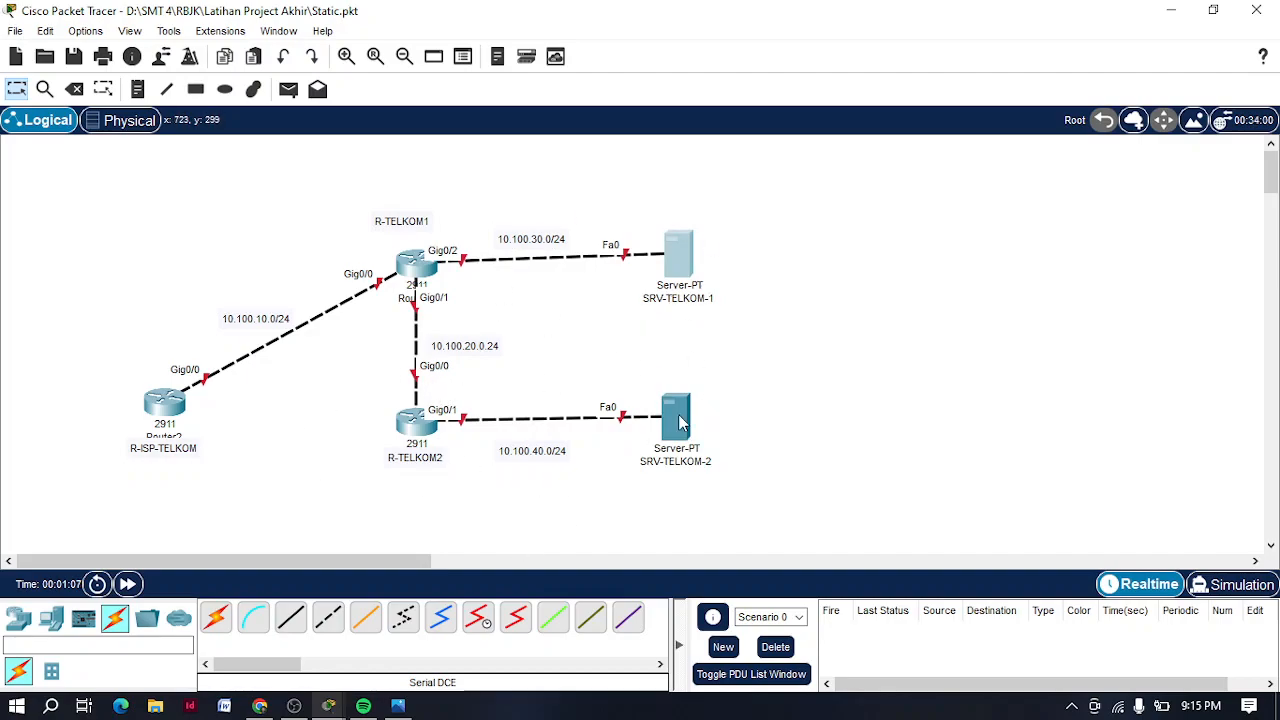
pyautogui.moveTo(677, 422); pyautogui.dragTo(678, 430)
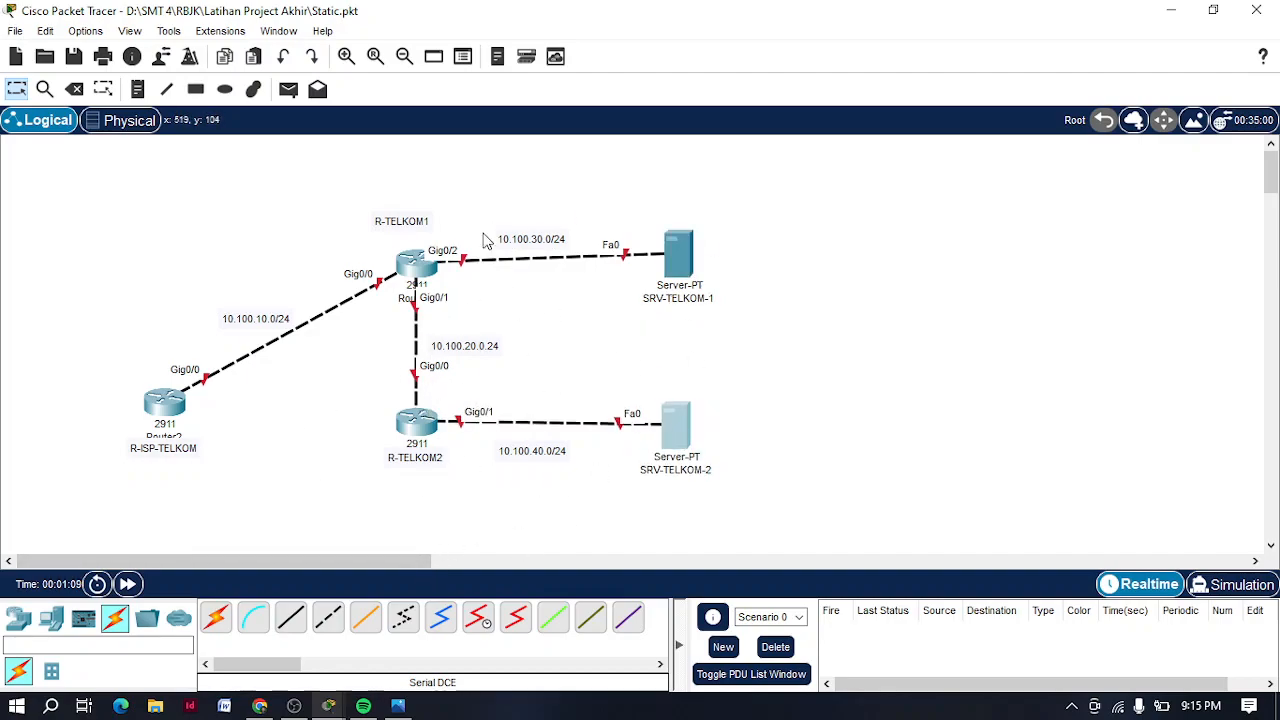
pyautogui.moveTo(425, 283); pyautogui.dragTo(425, 276)
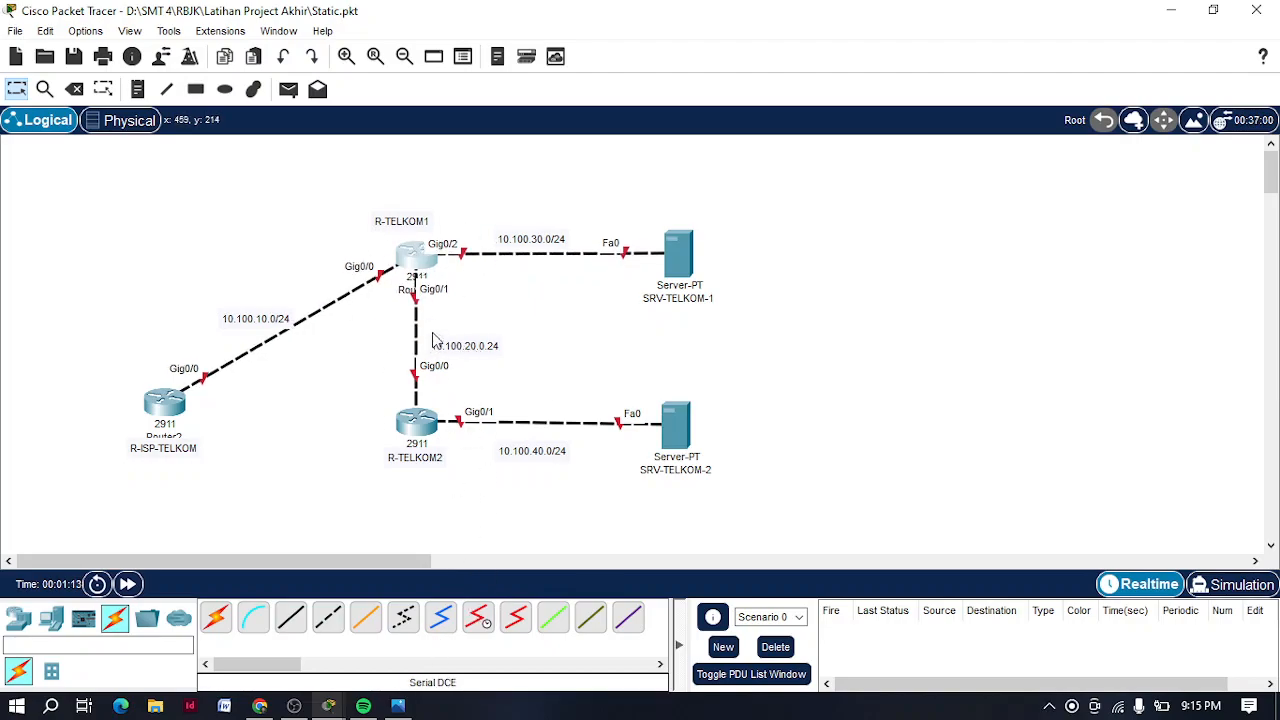
pyautogui.moveTo(253, 328); pyautogui.dragTo(244, 319)
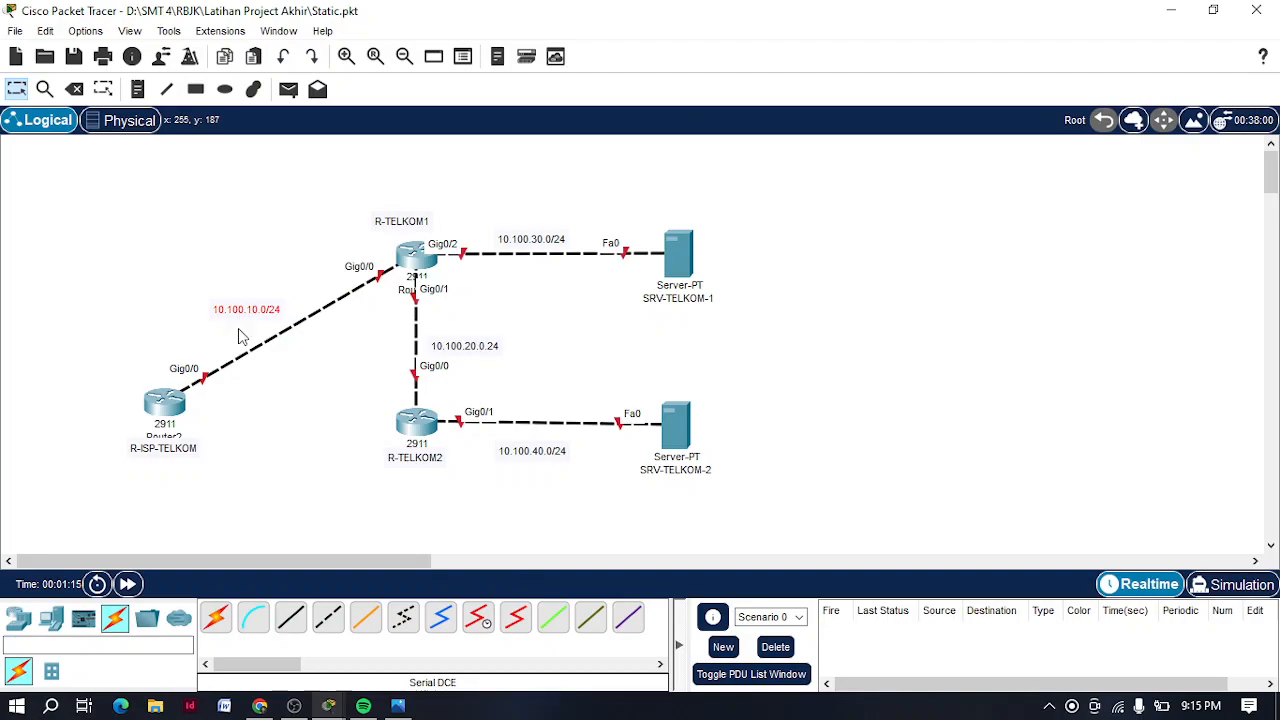
# Move the R-ISP-TELKOM note lower, copy its text and rename the router above it as R-ISP-TELKOM.
pyautogui.moveTo(182, 455); pyautogui.dragTo(181, 467)
pyautogui.doubleClick(168, 457)
pyautogui.hotkey('ctrl', 'a')
pyautogui.hotkey('ctrl', 'c')
pyautogui.click(172, 437)
pyautogui.hotkey('ctrl', 'v')
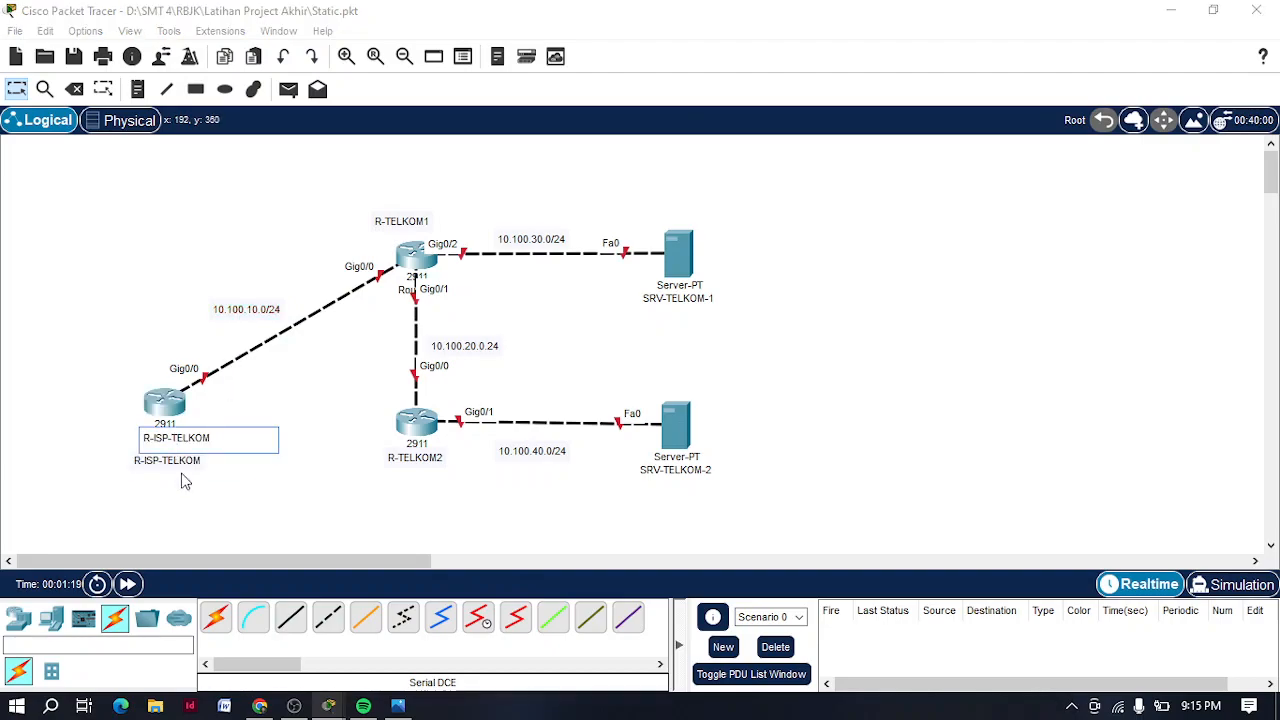
pyautogui.press('Return')
# Move the R-TELKOM2 note lower and rename the router above it as R-TELKOM-1.
pyautogui.moveTo(424, 468); pyautogui.dragTo(424, 497)
pyautogui.doubleClick(424, 488)
pyautogui.click(428, 460)
pyautogui.click(428, 459)
pyautogui.hotkey('ctrl', 'v')
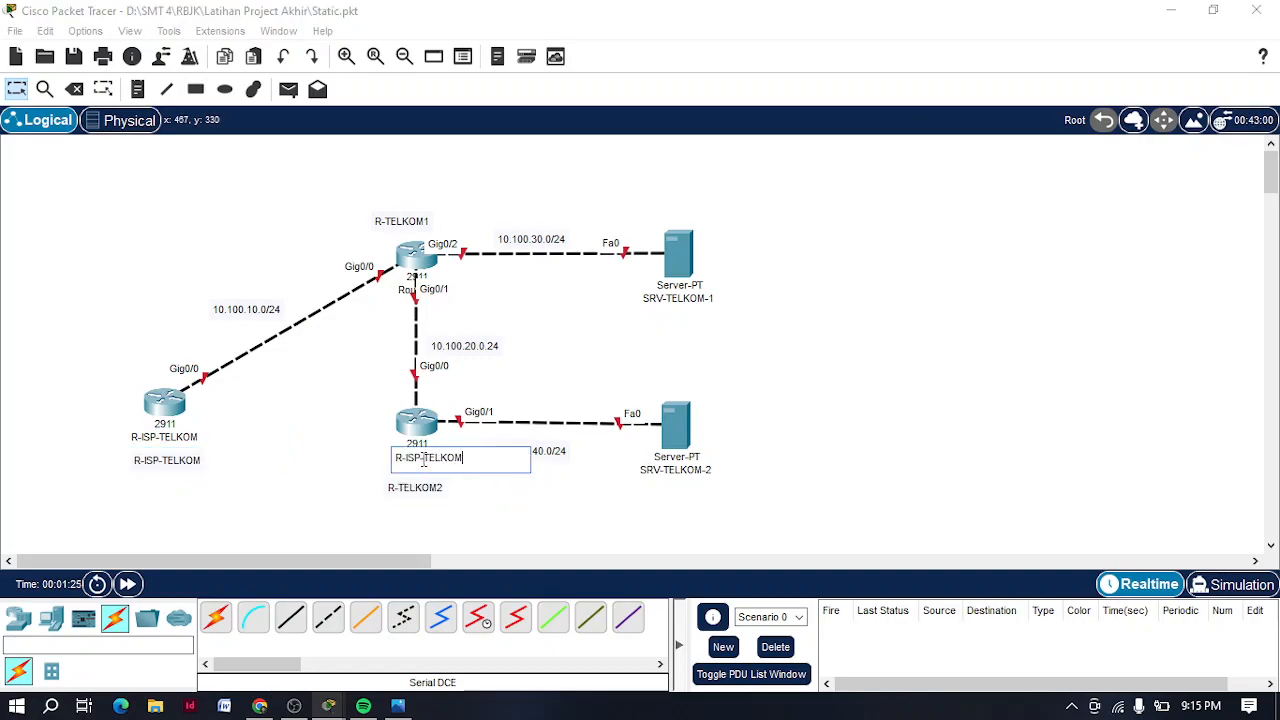
pyautogui.press('BackSpace')
pyautogui.press('BackSpace')
# Copy the text of the R-TELKOM1 note and use it to rename the router beneath it as R-TELKOM1.
pyautogui.doubleClick(408, 224)
pyautogui.click(411, 290)
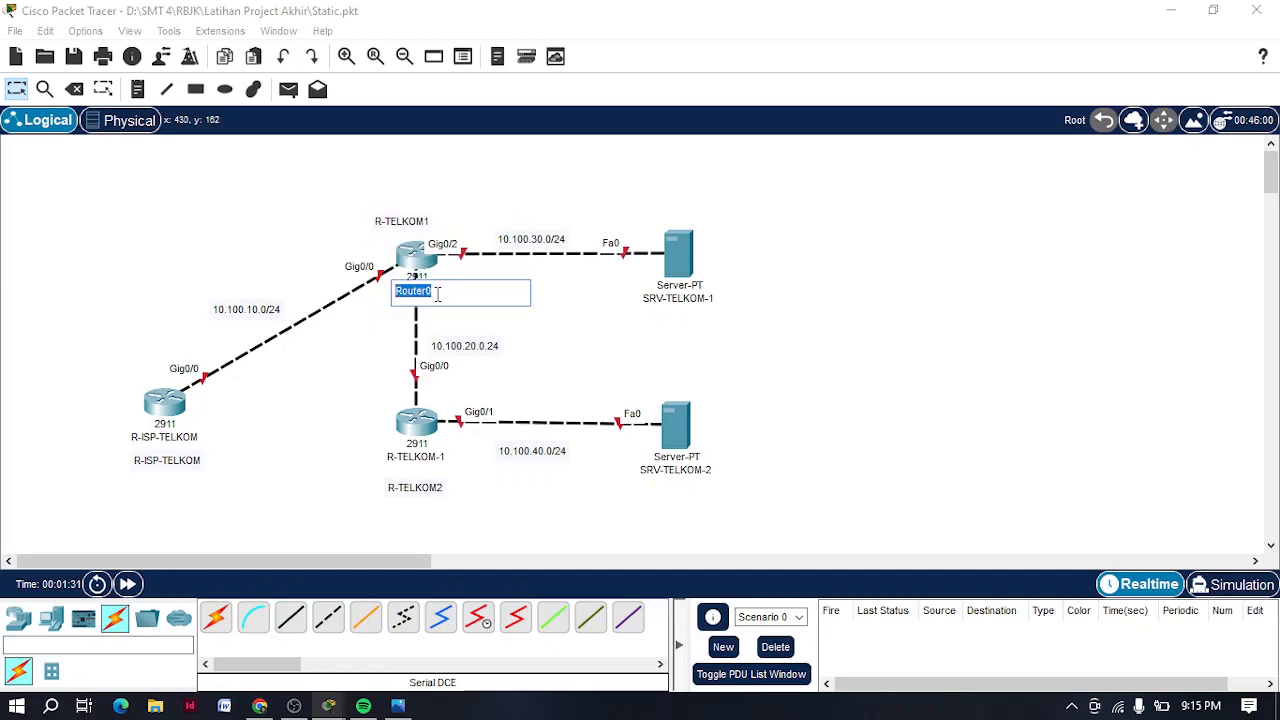
pyautogui.doubleClick(396, 221)
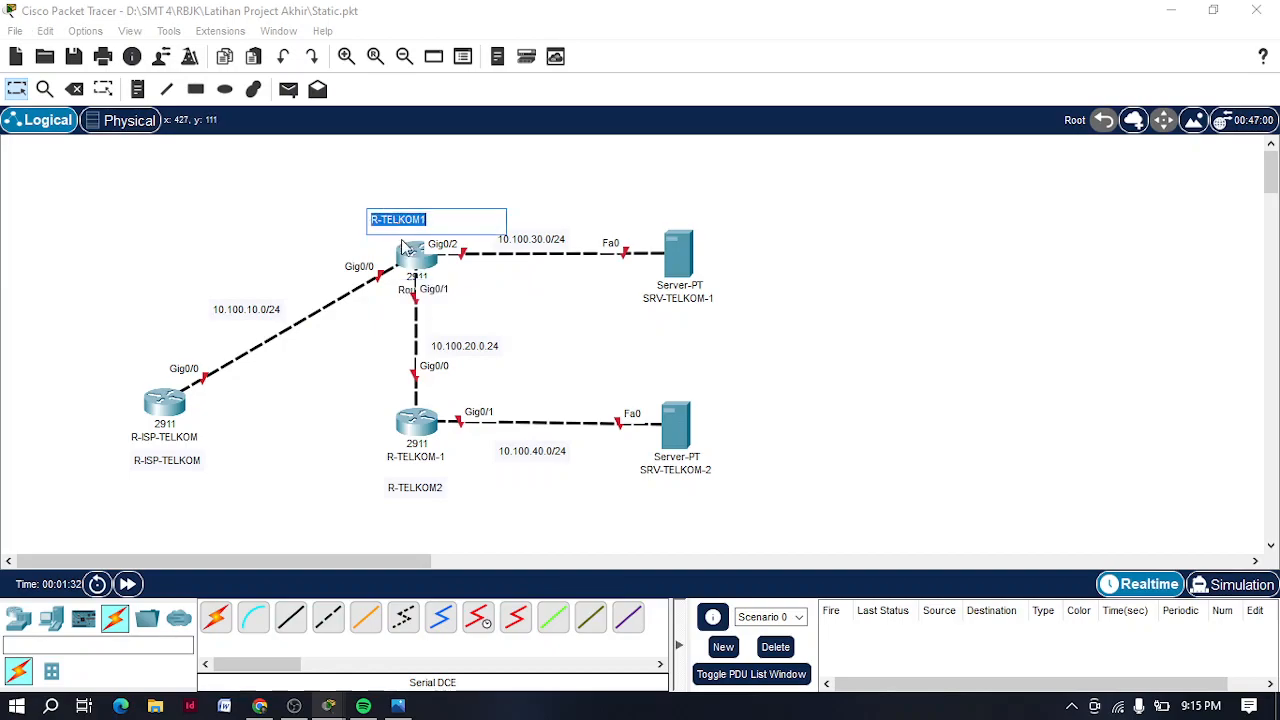
pyautogui.click(411, 290)
pyautogui.hotkey('ctrl', 'v')
# Delete the redundant R-TELKOM1, R-TELKOM2 and R-ISP-TELKOM text notes and return to the selection tool.
pyautogui.click(398, 228)
pyautogui.press('Delete')
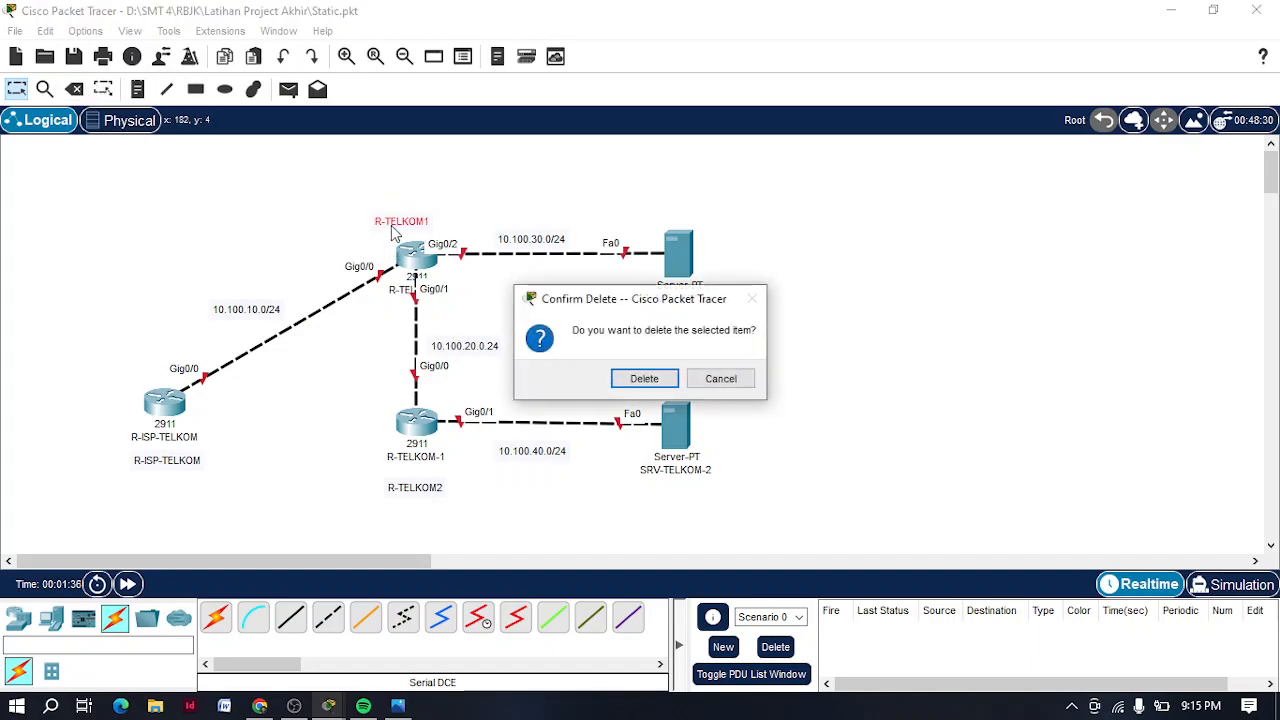
pyautogui.click(644, 382)
pyautogui.click(428, 490)
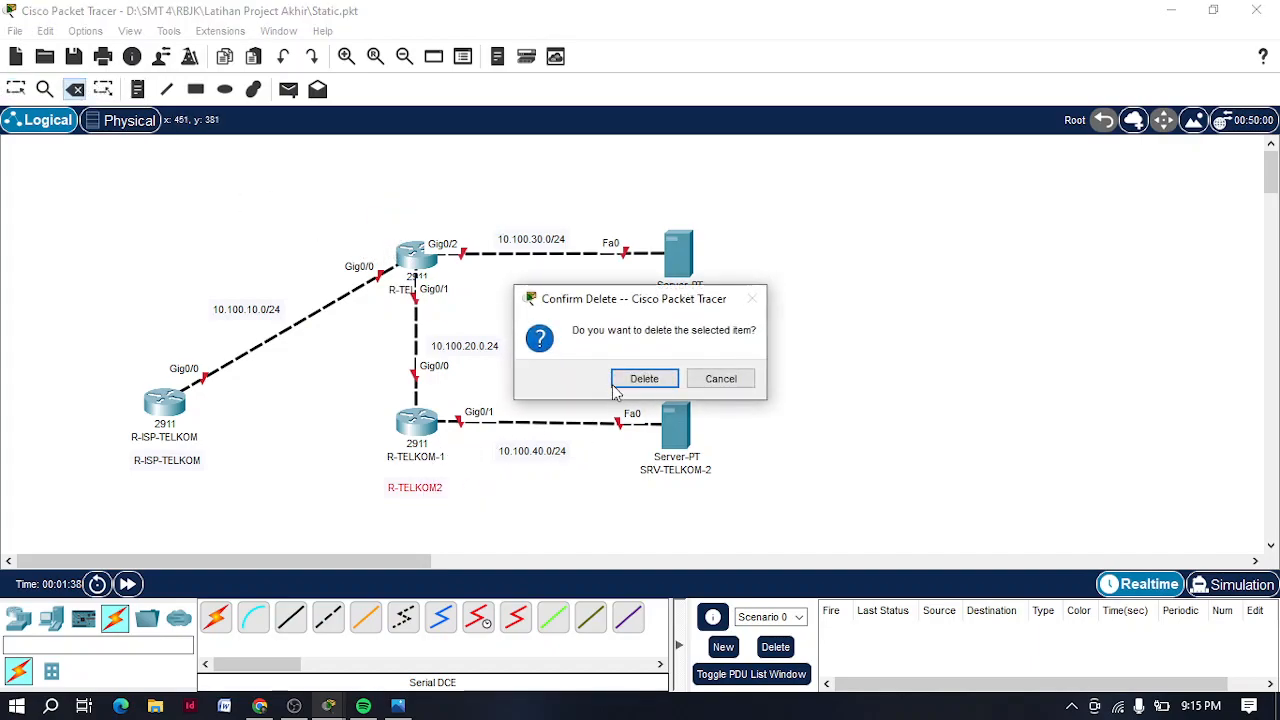
pyautogui.click(618, 386)
pyautogui.click(178, 459)
pyautogui.click(620, 382)
pyautogui.click(16, 89)
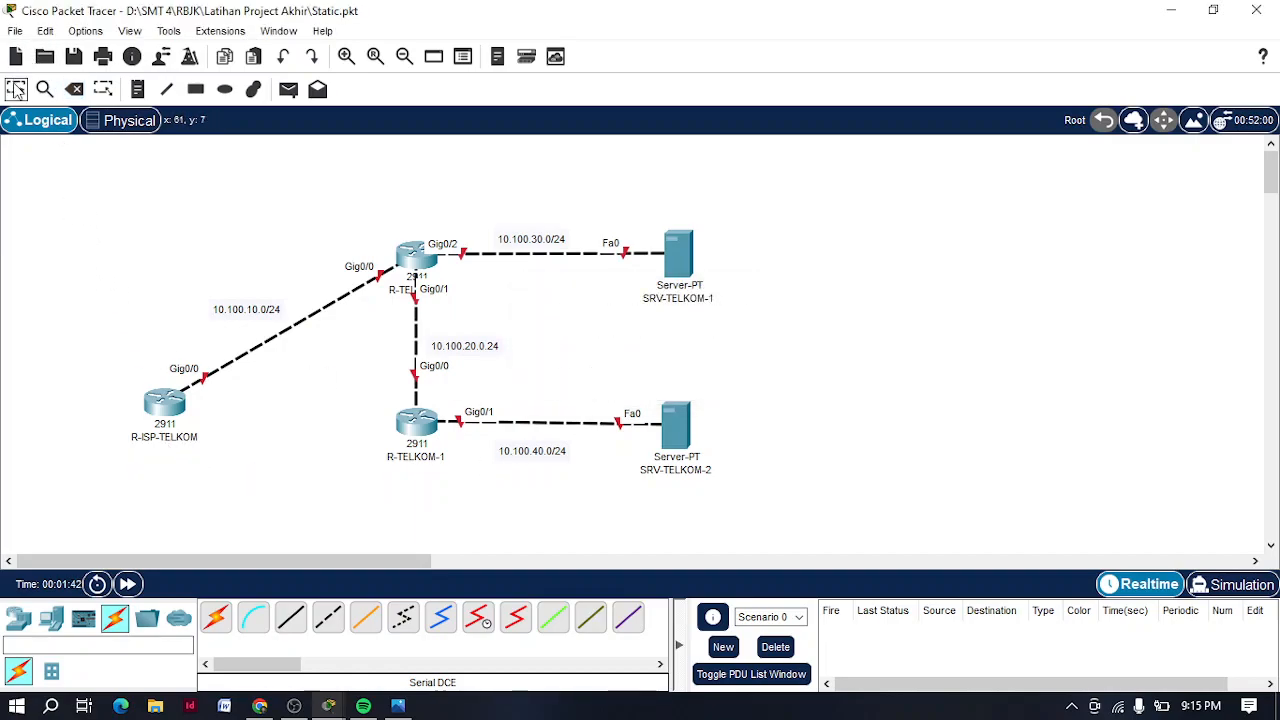
# Nudge the R-ISP-TELKOM router slightly, open its command line and answer no to the initial configuration dialog.
pyautogui.moveTo(178, 400); pyautogui.dragTo(167, 406)
pyautogui.doubleClick(160, 400)
pyautogui.moveTo(600, 78); pyautogui.dragTo(951, 60)
pyautogui.click(812, 78)
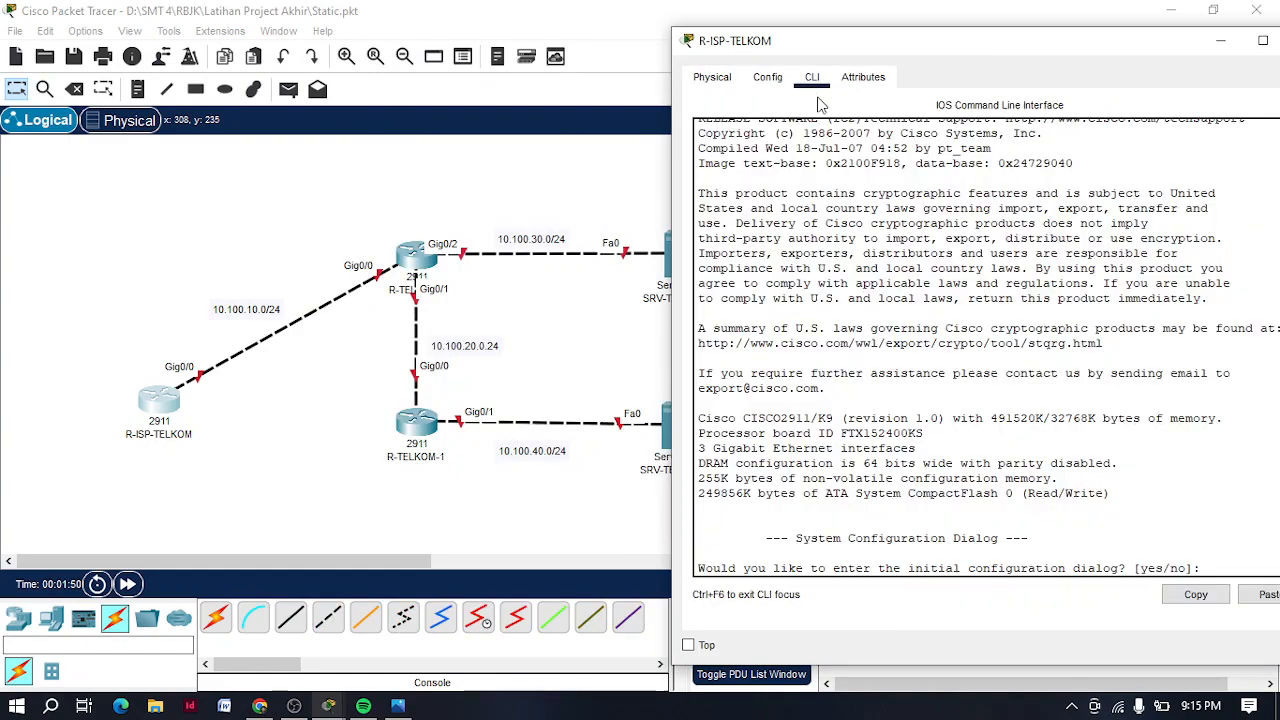
pyautogui.press('Return')
pyautogui.write('no')
pyautogui.press('Return')
pyautogui.press('Return')
pyautogui.press('Return')
# Enter privileged and global configuration mode on R-ISP-TELKOM and set its hostname to R-ISP-Telkom.
pyautogui.write('er>e')
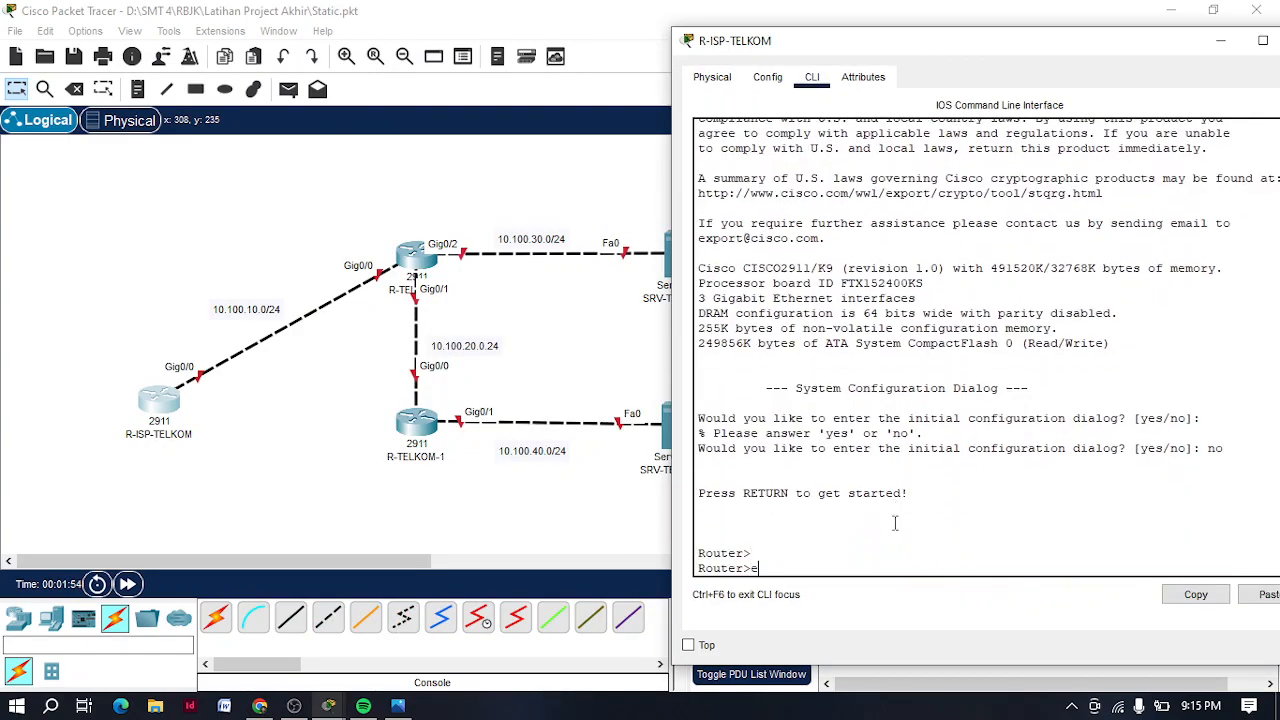
pyautogui.write('n')
pyautogui.press('Return')
pyautogui.write('conf term')
pyautogui.press('Return')
pyautogui.press('Return')
pyautogui.press('Return')
pyautogui.press('Return')
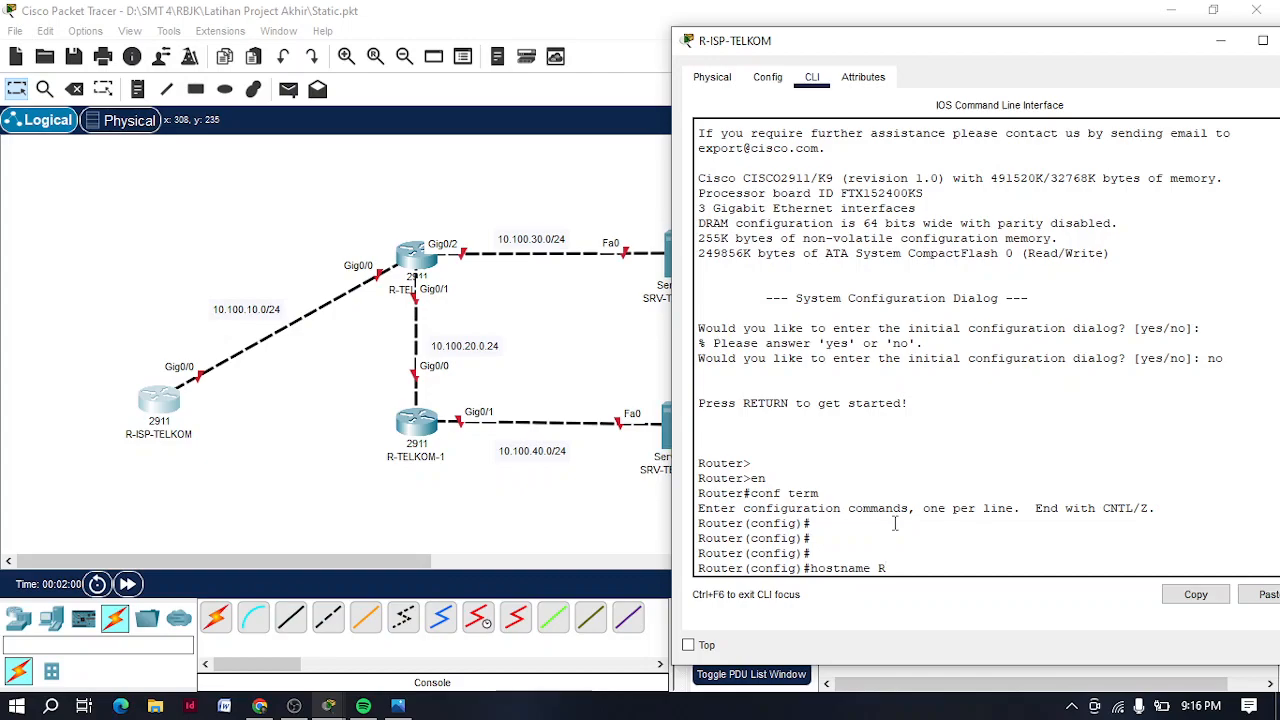
pyautogui.write('hostname R-ISP-Telkom')
pyautogui.press('Return')
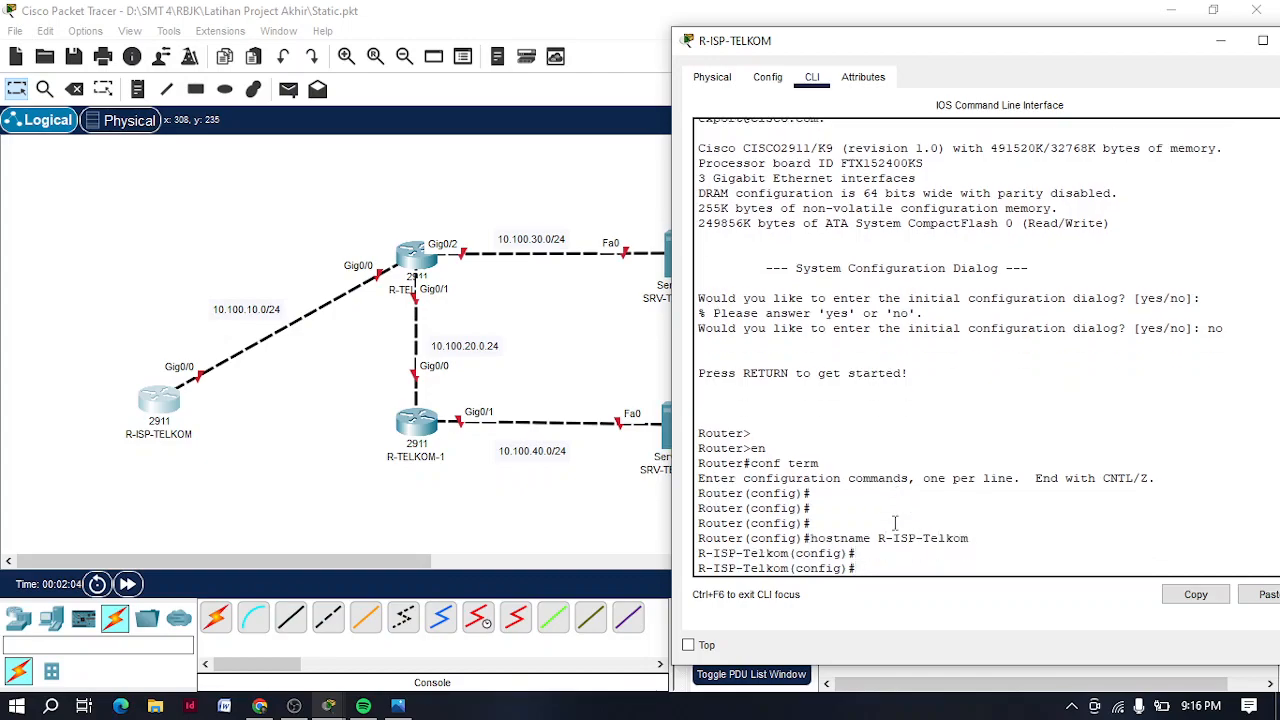
pyautogui.press('Return')
pyautogui.press('Return')
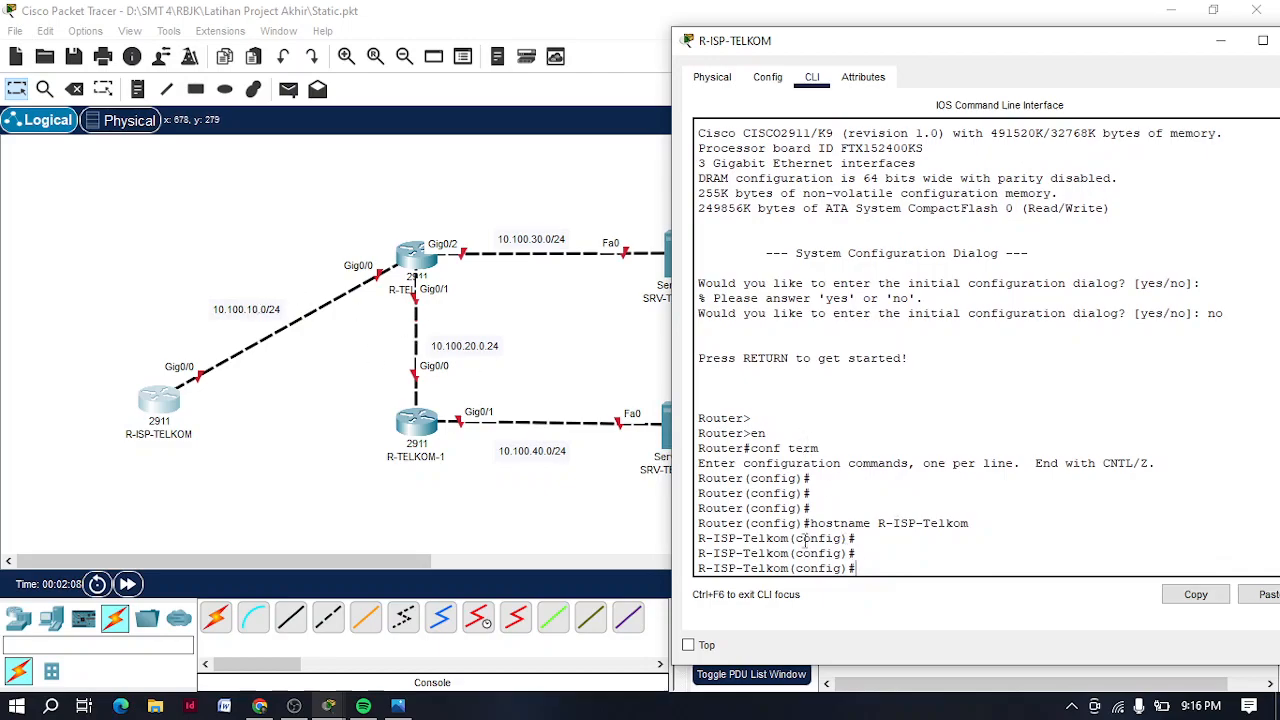
# Assign 10.100.10.1 255.255.255.0 to interface gig0/0 of R-ISP-Telkom and enable it with no shutdown.
pyautogui.write('int gig0/0')
pyautogui.press('Return')
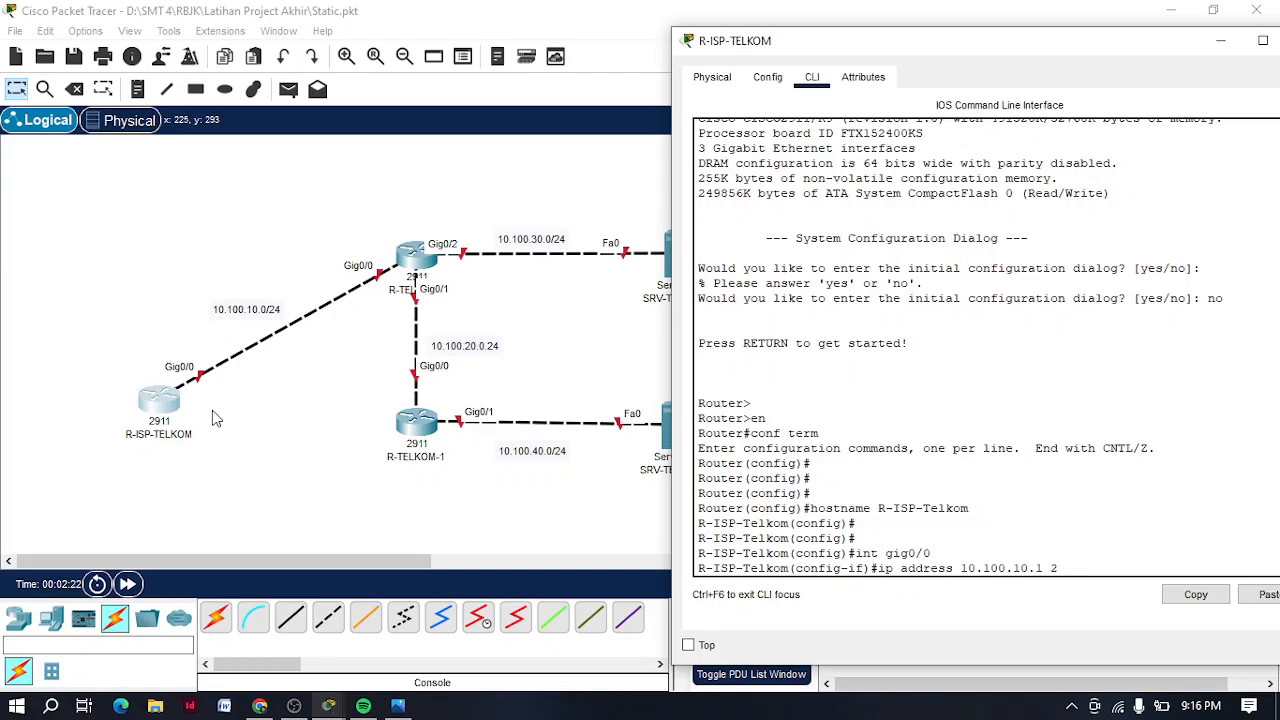
pyautogui.write('.255.255.0')
pyautogui.press('Return')
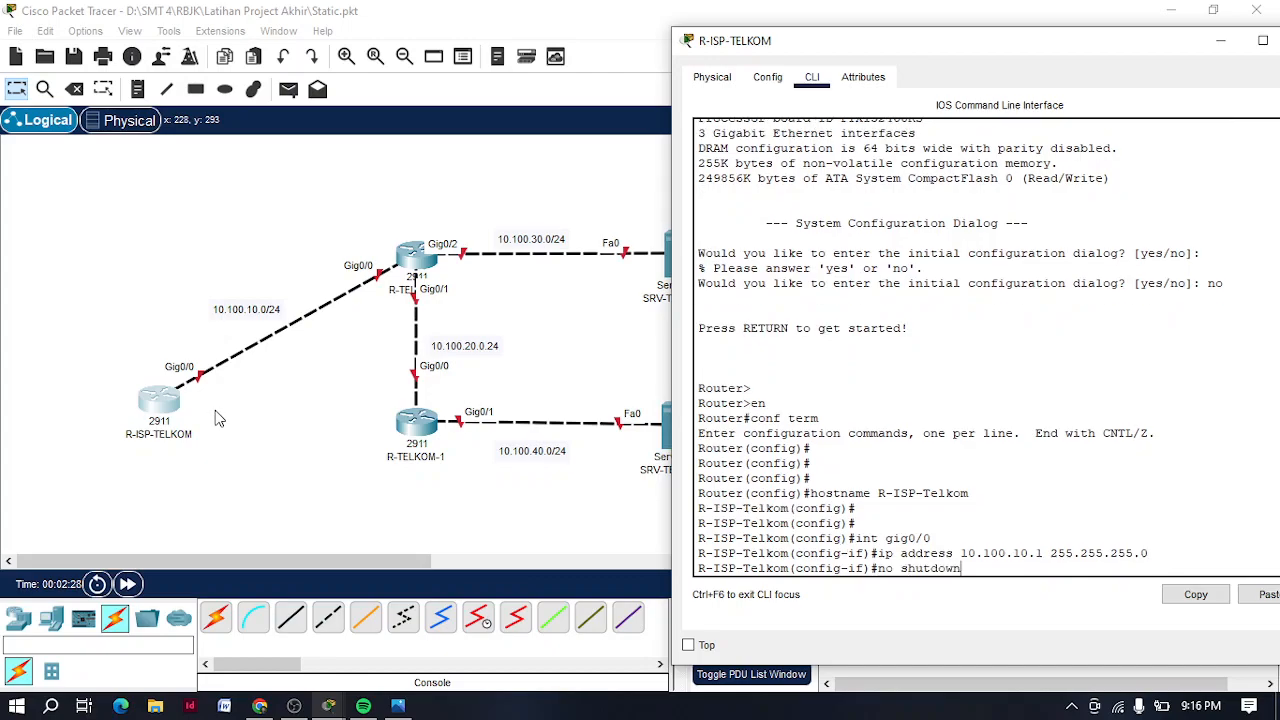
pyautogui.write('no shutdown')
pyautogui.press('Return')
pyautogui.press('Return')
pyautogui.press('Return')
pyautogui.press('Return')
pyautogui.press('Return')
pyautogui.press('Return')
pyautogui.press('Return')
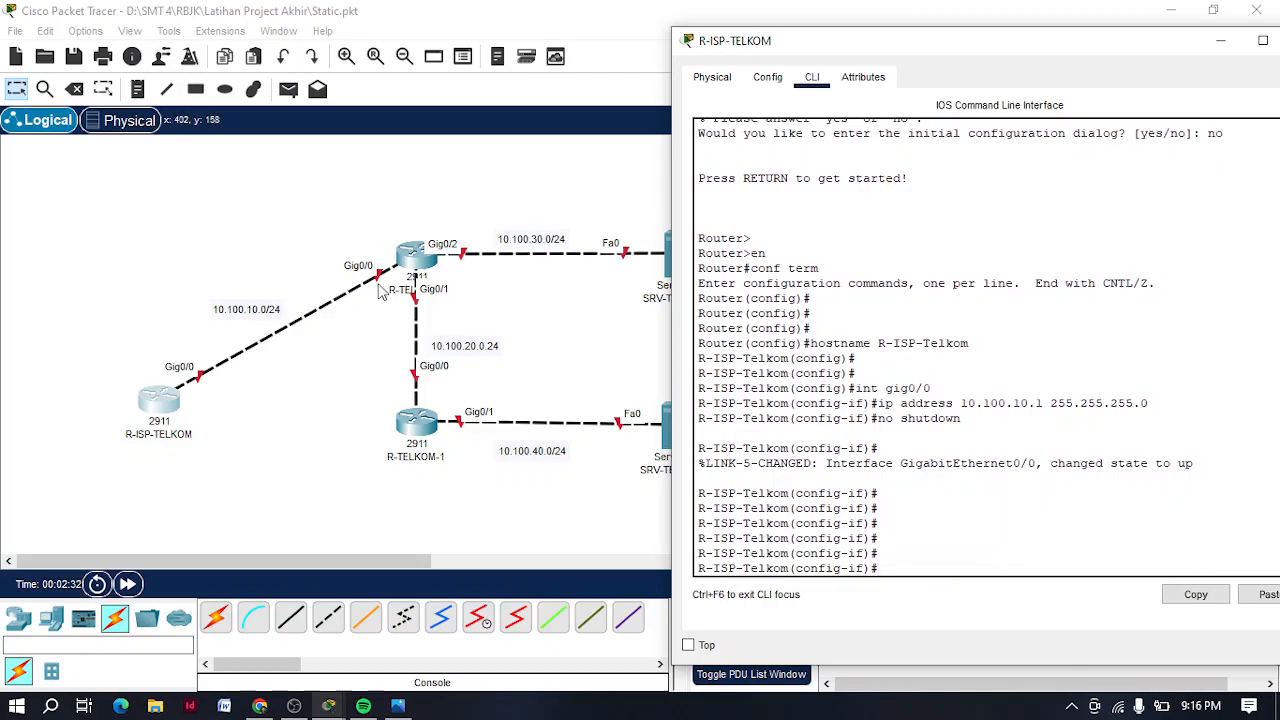
pyautogui.write('int gig0/')
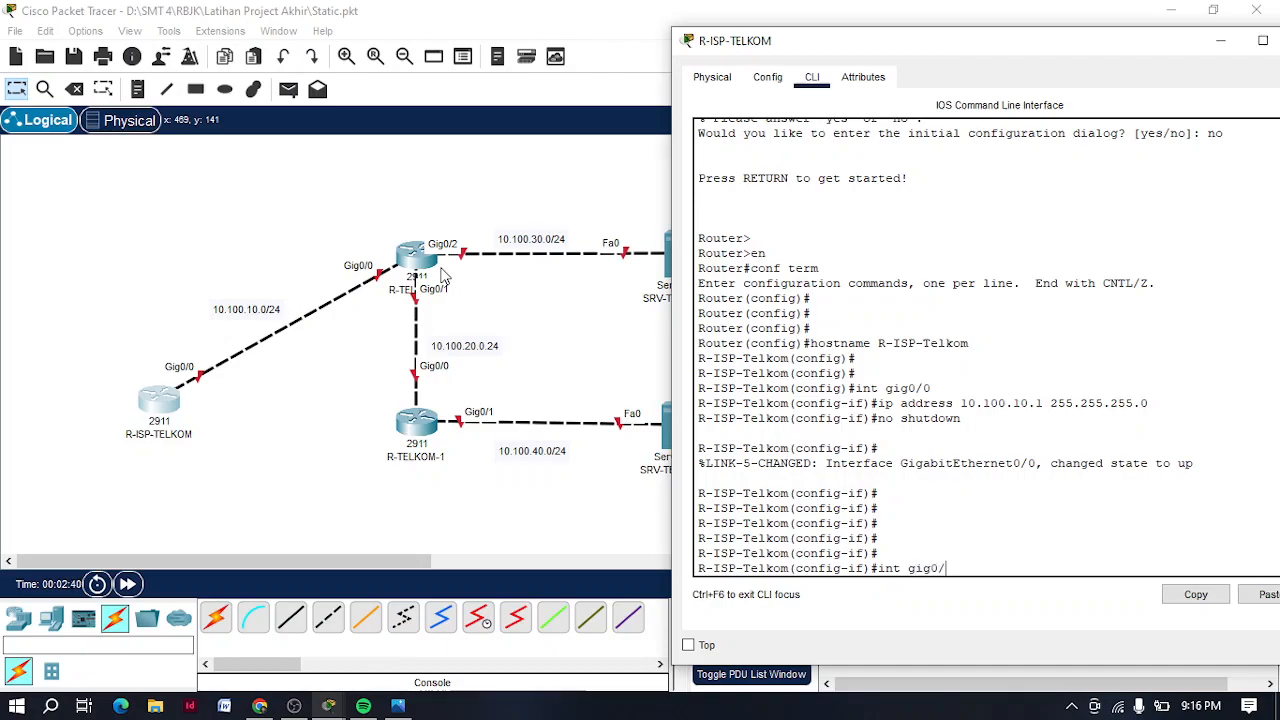
pyautogui.moveTo(1047, 61); pyautogui.dragTo(952, 52)
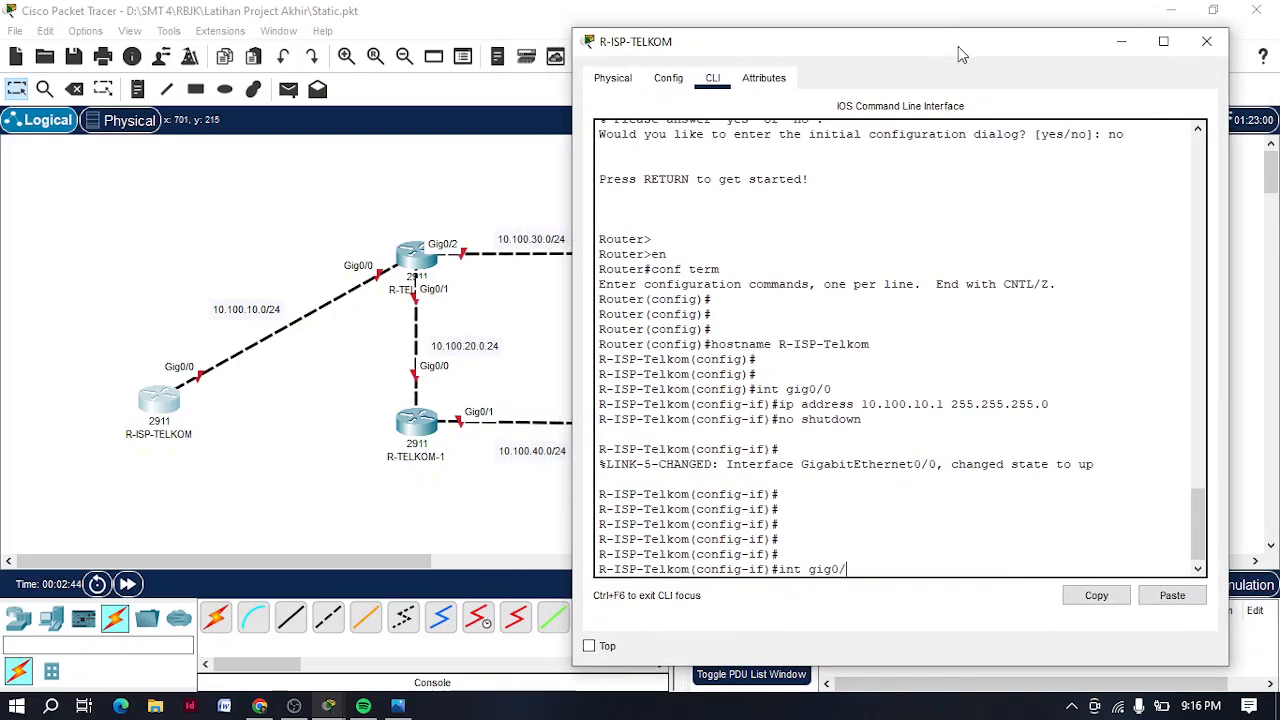
pyautogui.click(1206, 41)
# Open the command line of the R-TELKOM1 router and answer no to the initial configuration dialog.
pyautogui.click(424, 255)
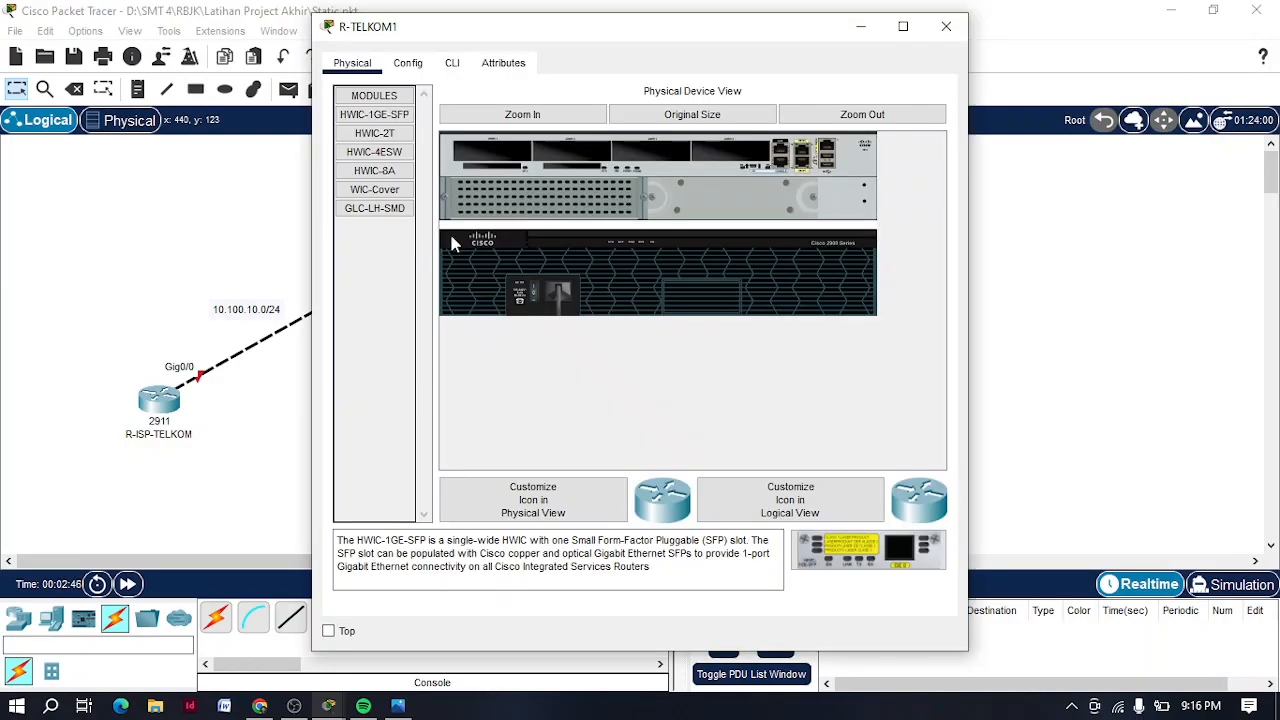
pyautogui.moveTo(481, 37); pyautogui.dragTo(702, 35)
pyautogui.click(800, 520)
pyautogui.press('Return')
pyautogui.press('Return')
pyautogui.write('no')
pyautogui.press('Return')
pyautogui.press('Return')
pyautogui.press('Return')
# Enter privileged mode and global configuration mode on R-TELKOM1 with en and conf term.
pyautogui.write('en')
pyautogui.press('Return')
pyautogui.write('conf germ')
pyautogui.press('Return')
pyautogui.press('Up')
pyautogui.press('BackSpace')
pyautogui.press('BackSpace')
pyautogui.press('BackSpace')
pyautogui.press('BackSpace')
pyautogui.write('term')
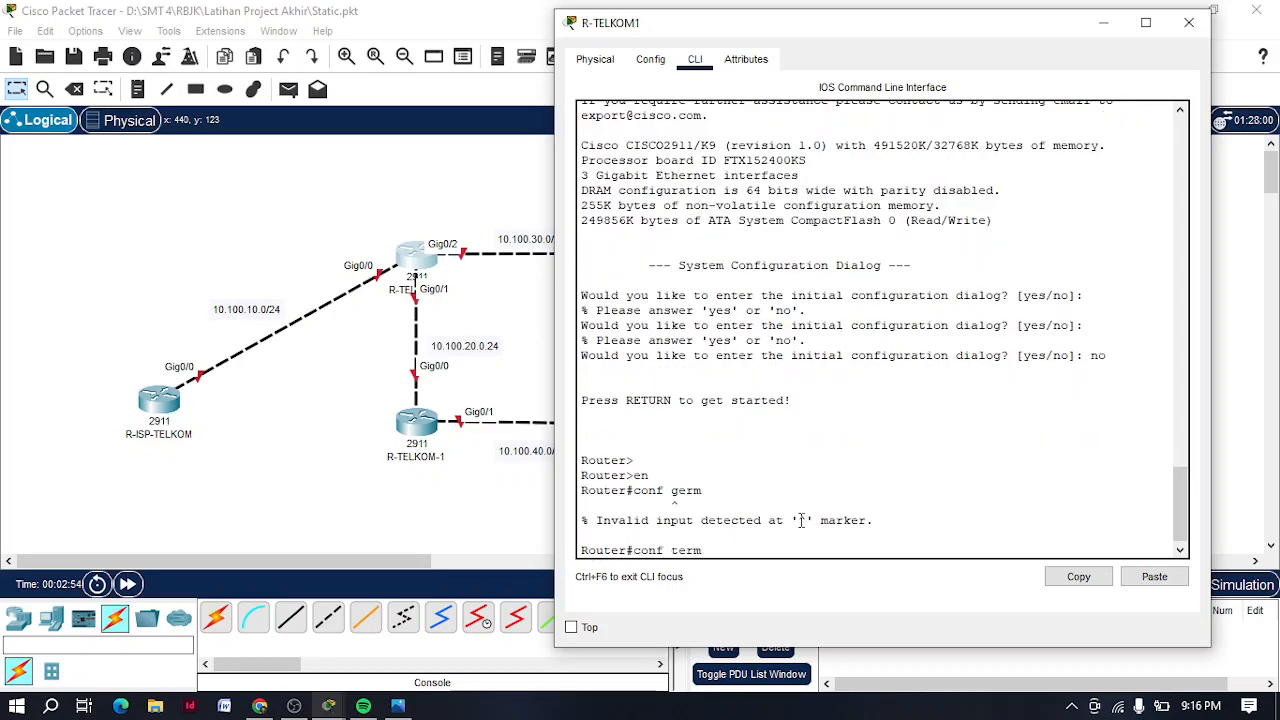
pyautogui.press('Return')
pyautogui.press('Return')
pyautogui.press('Return')
pyautogui.press('Return')
# Set the router's hostname to R-Telkom-1.
pyautogui.moveTo(670, 35); pyautogui.dragTo(761, 38)
pyautogui.write('hostname R-Te')
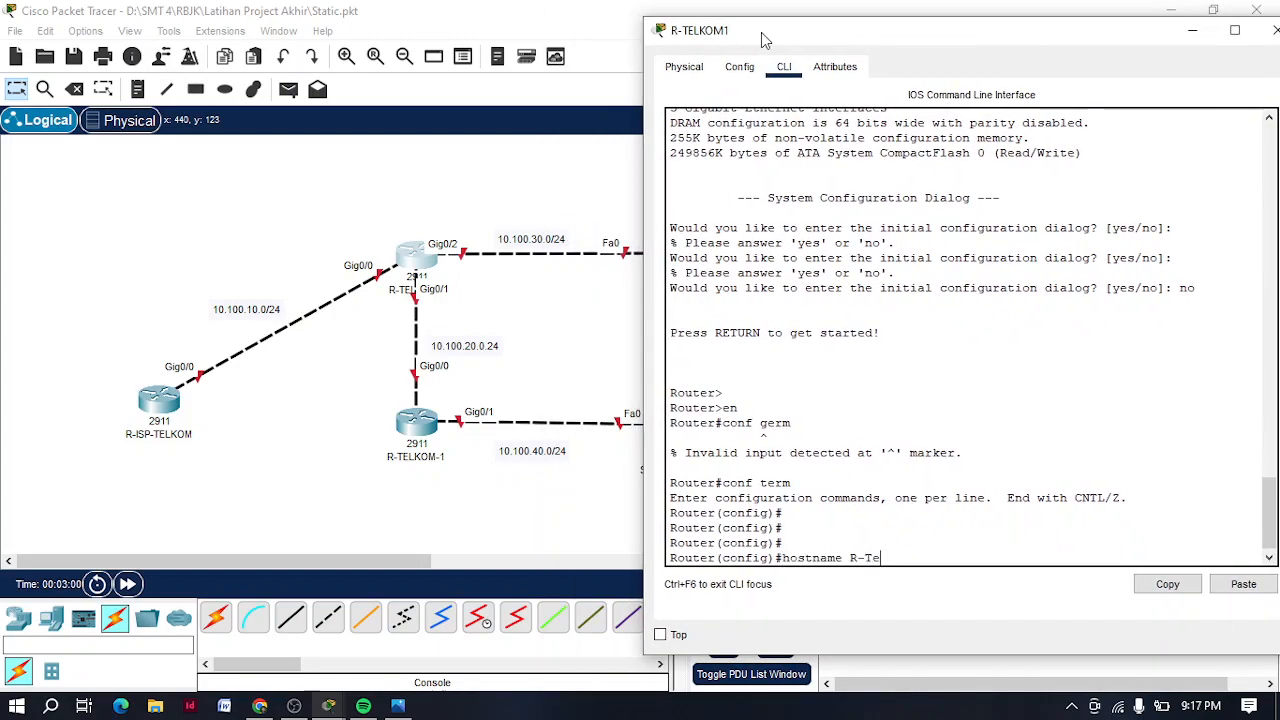
pyautogui.write('lkom-1')
pyautogui.press('Return')
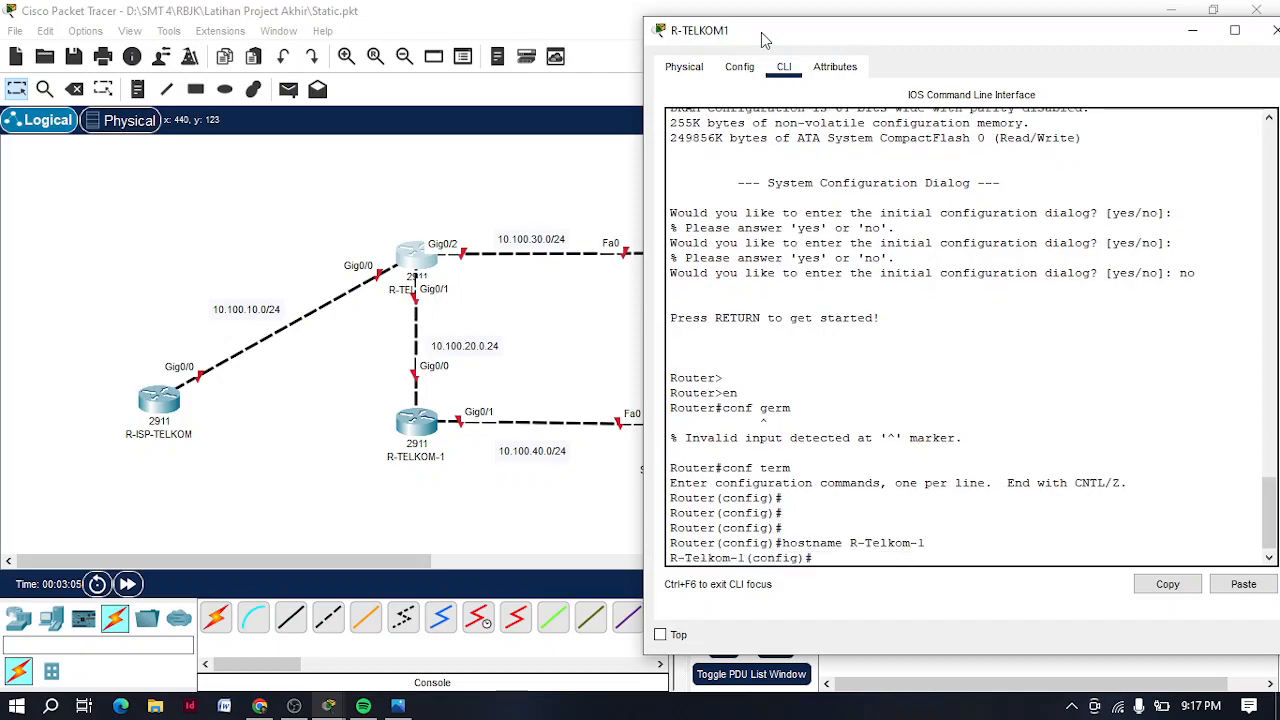
# Rename the lower router, labelled R-TELKOM-1 in the topology, as R-TELKOM-2.
pyautogui.doubleClick(423, 456)
pyautogui.click(471, 458)
pyautogui.click(272, 434)
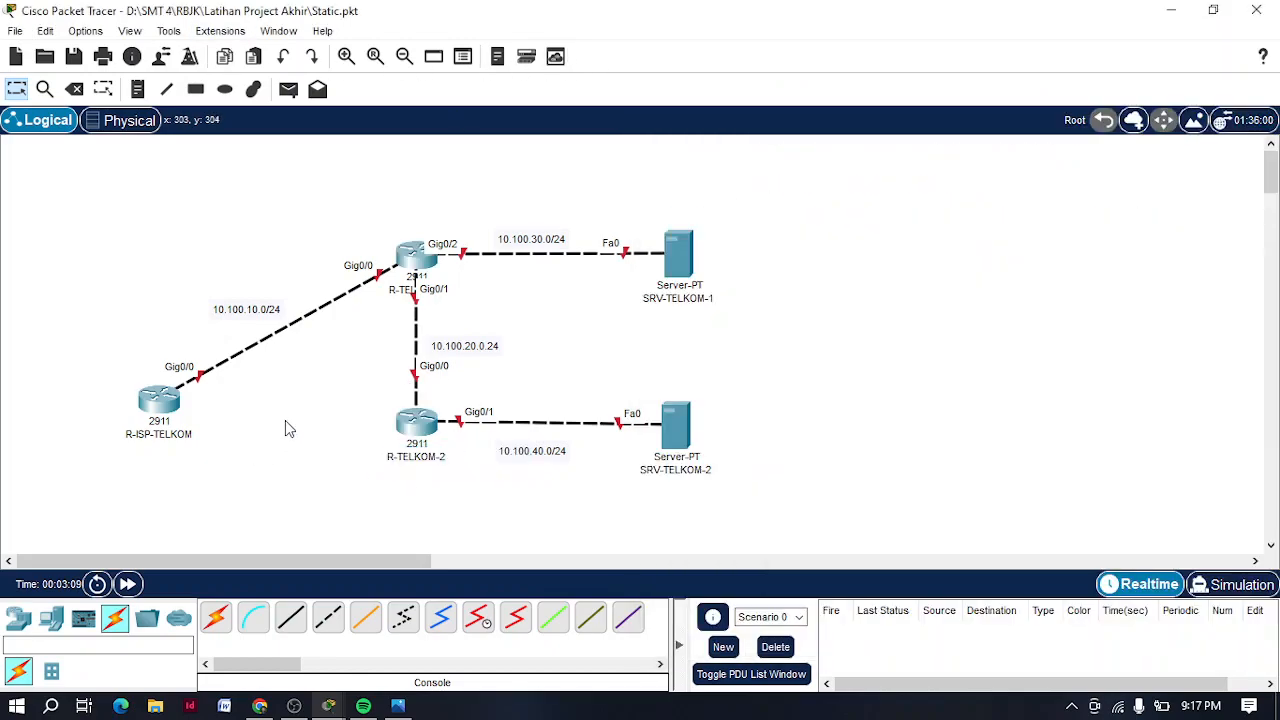
# Rename the upper router in the topology as R-TELKOM-1 and reopen its command line.
pyautogui.doubleClick(399, 291)
pyautogui.click(485, 289)
pyautogui.press('BackSpace')
pyautogui.write('2')
pyautogui.press('BackSpace')
pyautogui.write('-1')
pyautogui.click(314, 408)
pyautogui.click(416, 255)
pyautogui.write('ip')
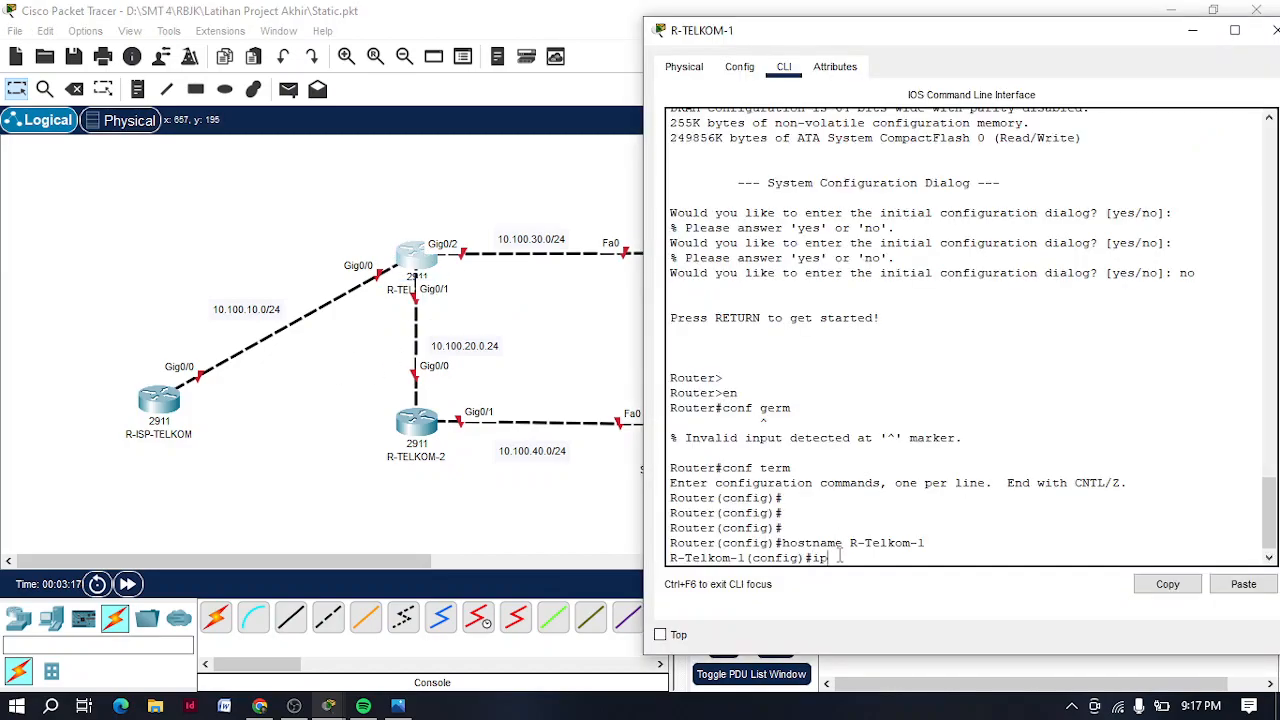
pyautogui.write(' add 1')
pyautogui.press('BackSpace')
pyautogui.press('BackSpace')
pyautogui.press('BackSpace')
pyautogui.press('BackSpace')
pyautogui.press('BackSpace')
pyautogui.press('BackSpace')
pyautogui.press('BackSpace')
pyautogui.press('BackSpace')
# Assign 10.100.10.2 255.255.255.0 to interface gig0/0 of R-Telkom-1 and enable it with no shutdown.
pyautogui.write('int gig0/0')
pyautogui.press('Return')
pyautogui.write('ip')
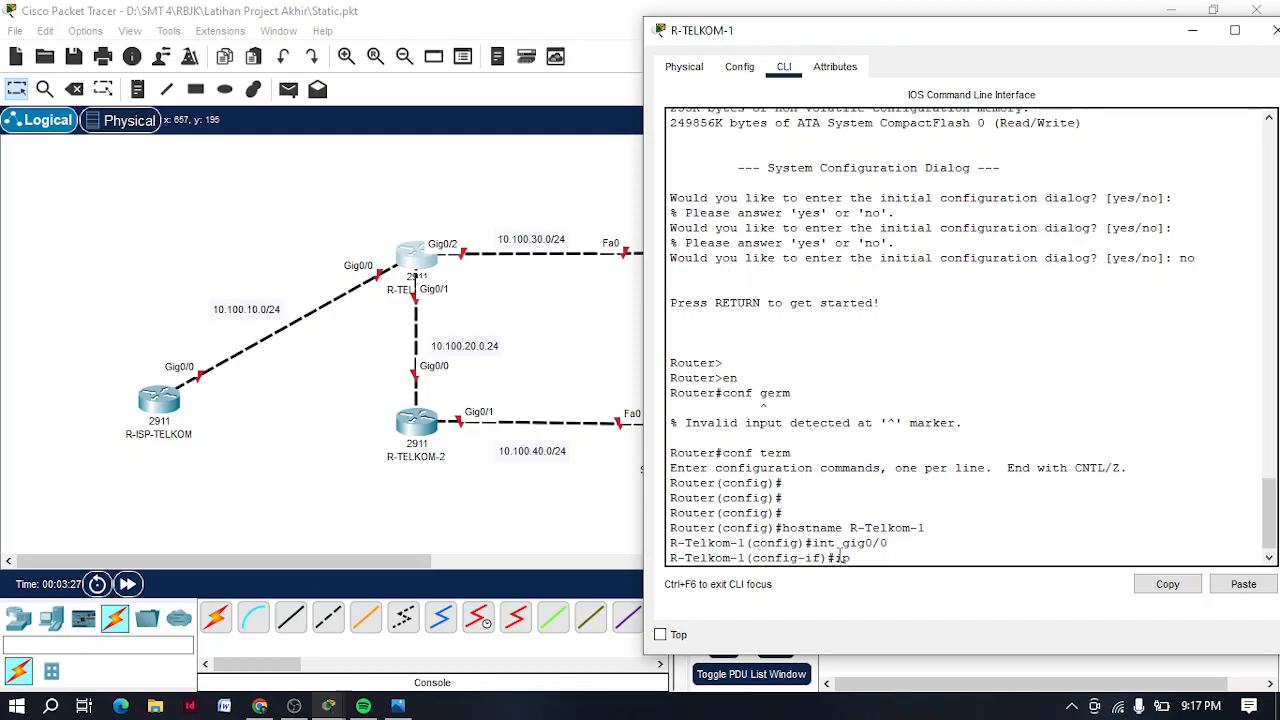
pyautogui.write(' address')
pyautogui.write(' 10.10')
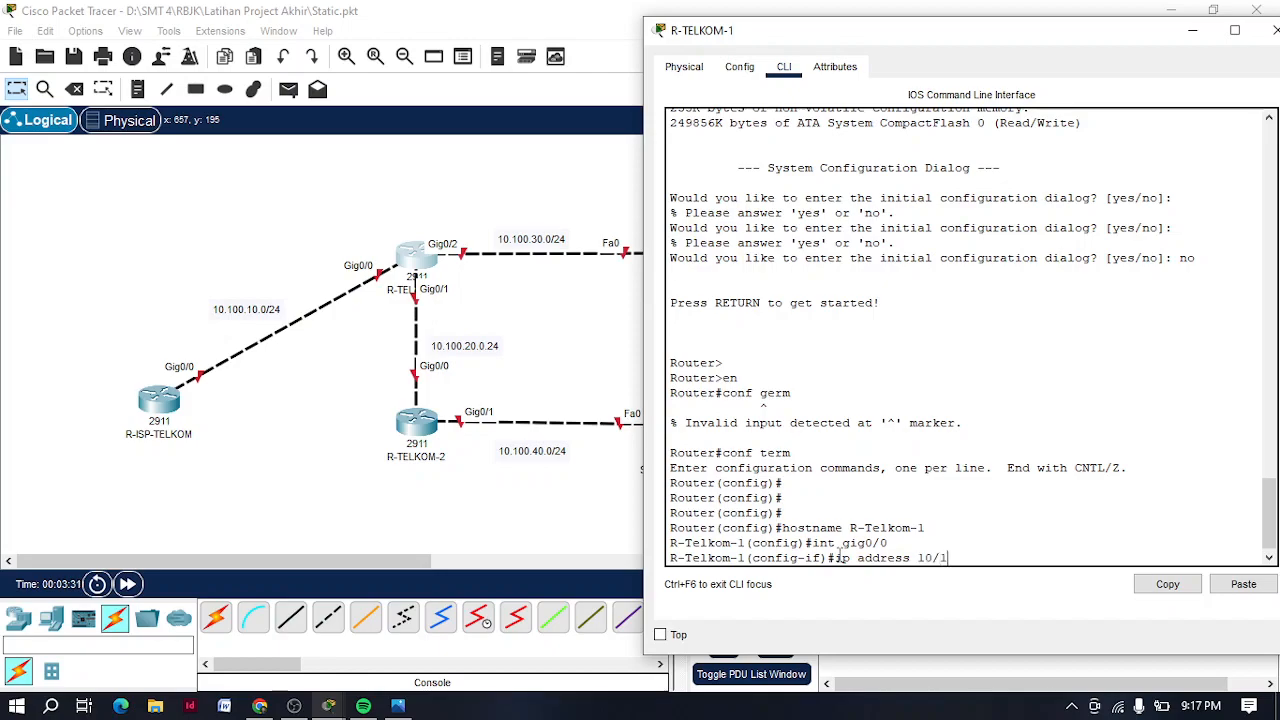
pyautogui.write('0.10.2 255.255.255.0')
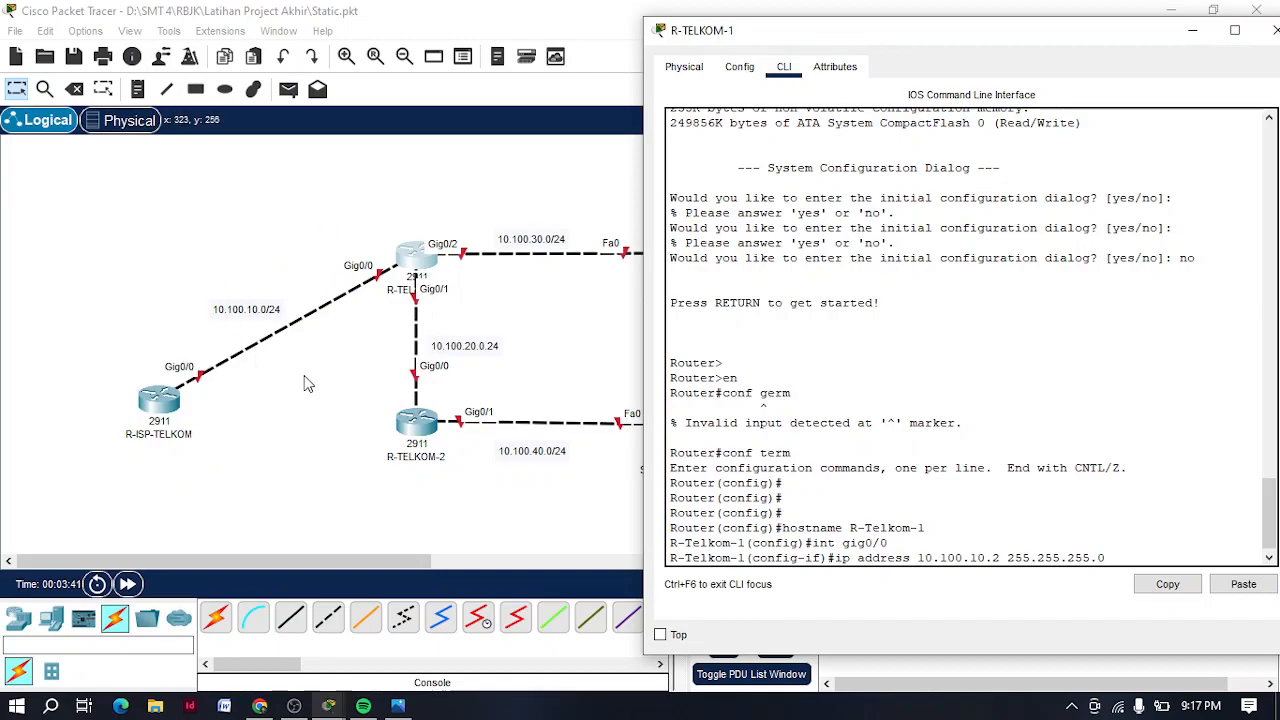
pyautogui.press('Return')
pyautogui.write('no shutdown')
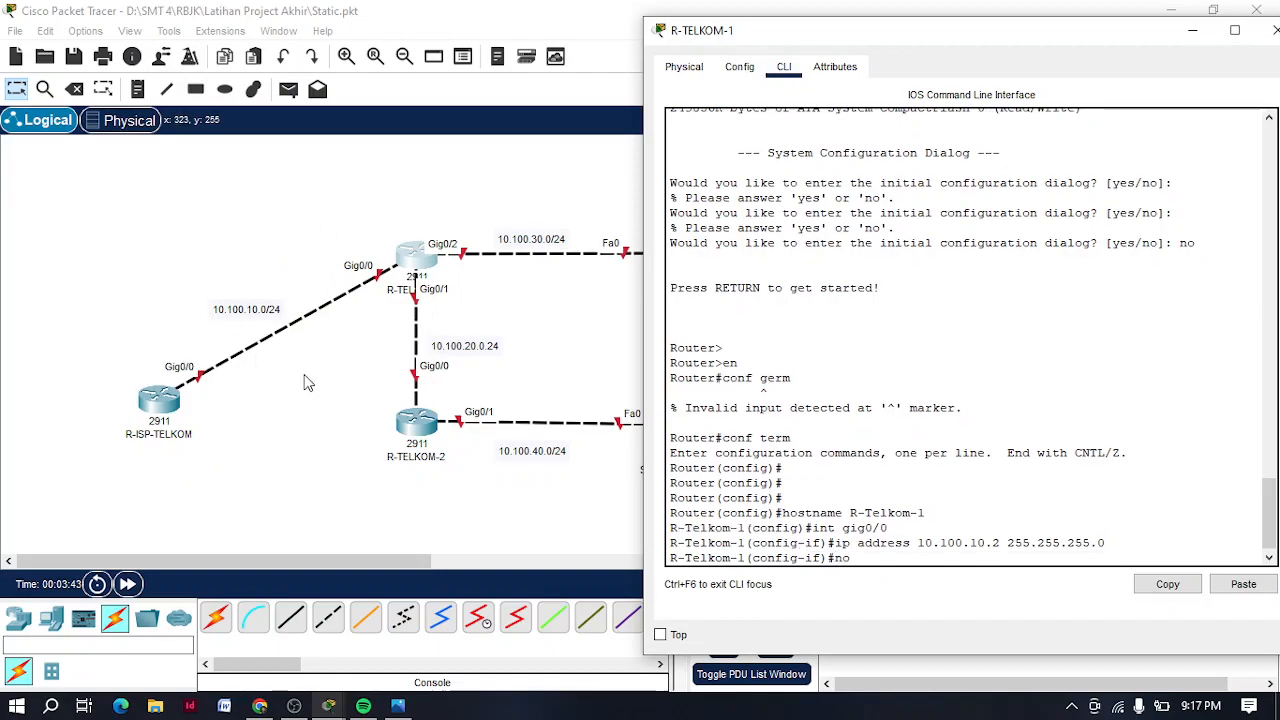
pyautogui.press('Return')
pyautogui.press('Return')
pyautogui.press('Return')
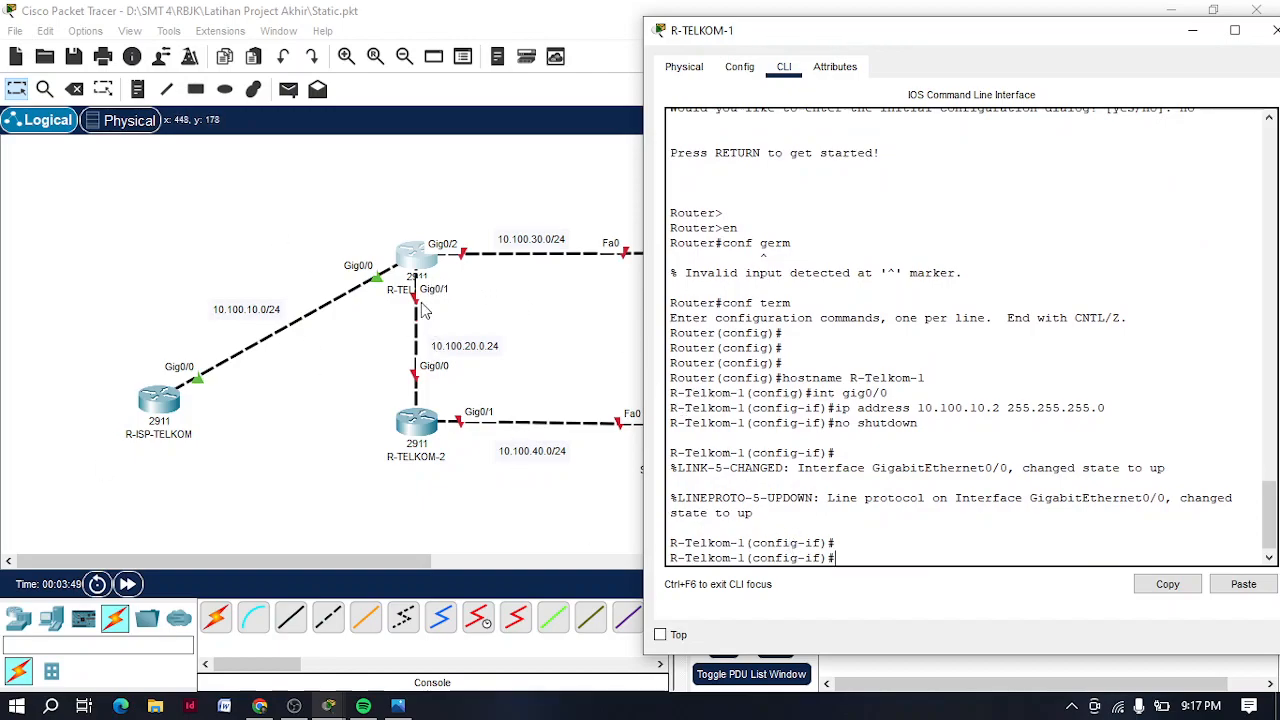
# Assign 10.100.20.1 255.255.255.0 to interface gig0/1 of R-Telkom-1 and enable it with no shutdown.
pyautogui.write('int gig0/1')
pyautogui.press('Return')
pyautogui.write('ip')
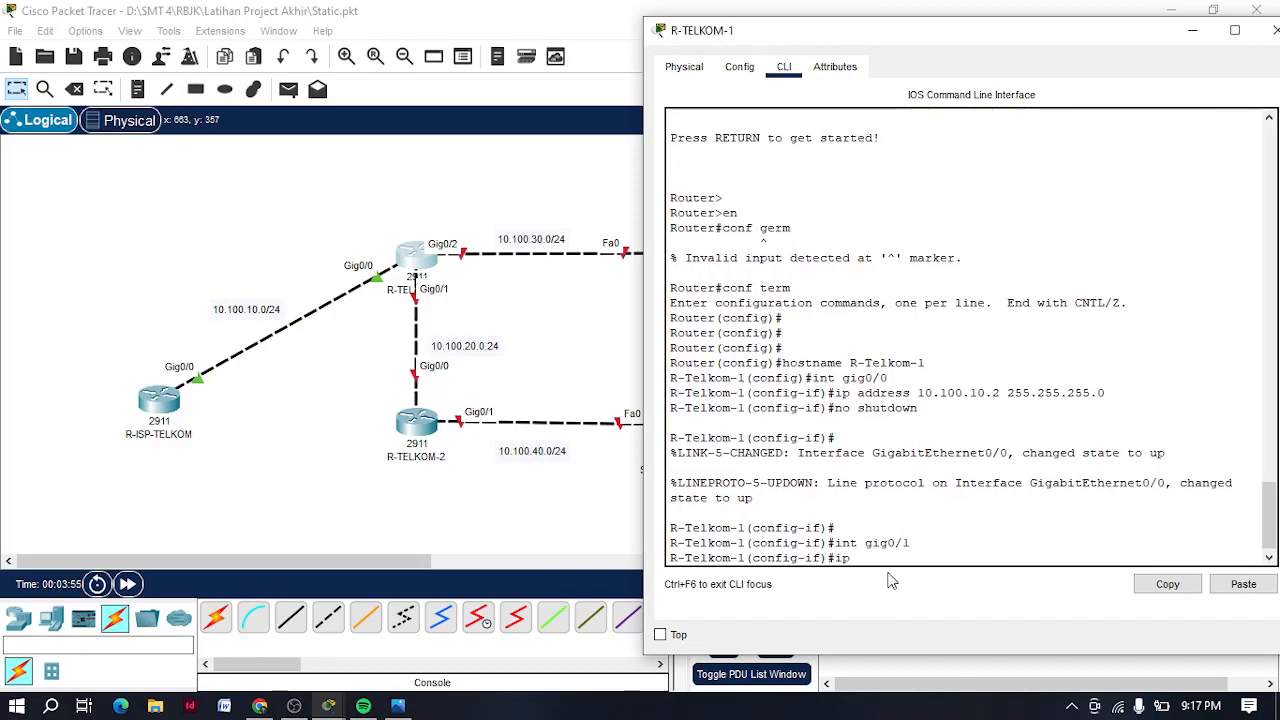
pyautogui.write(' address 10.100.10.1')
pyautogui.moveTo(740, 33); pyautogui.dragTo(775, 41)
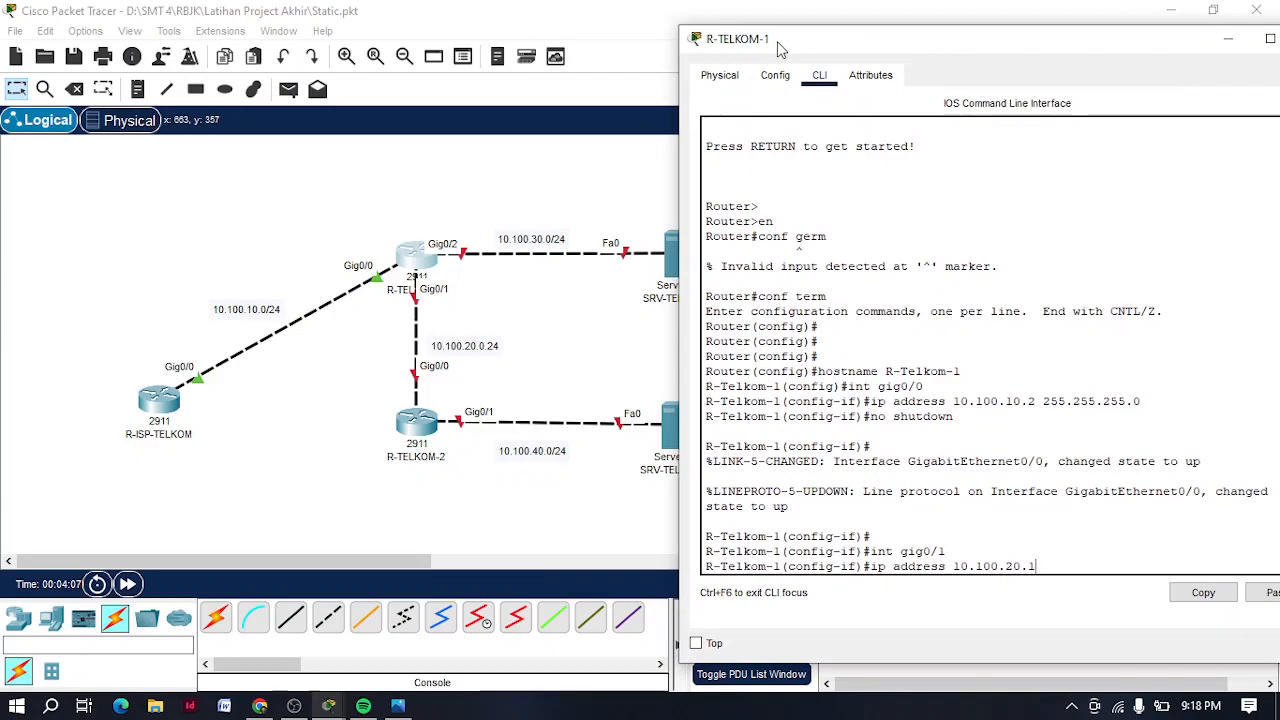
pyautogui.moveTo(779, 48); pyautogui.dragTo(734, 40)
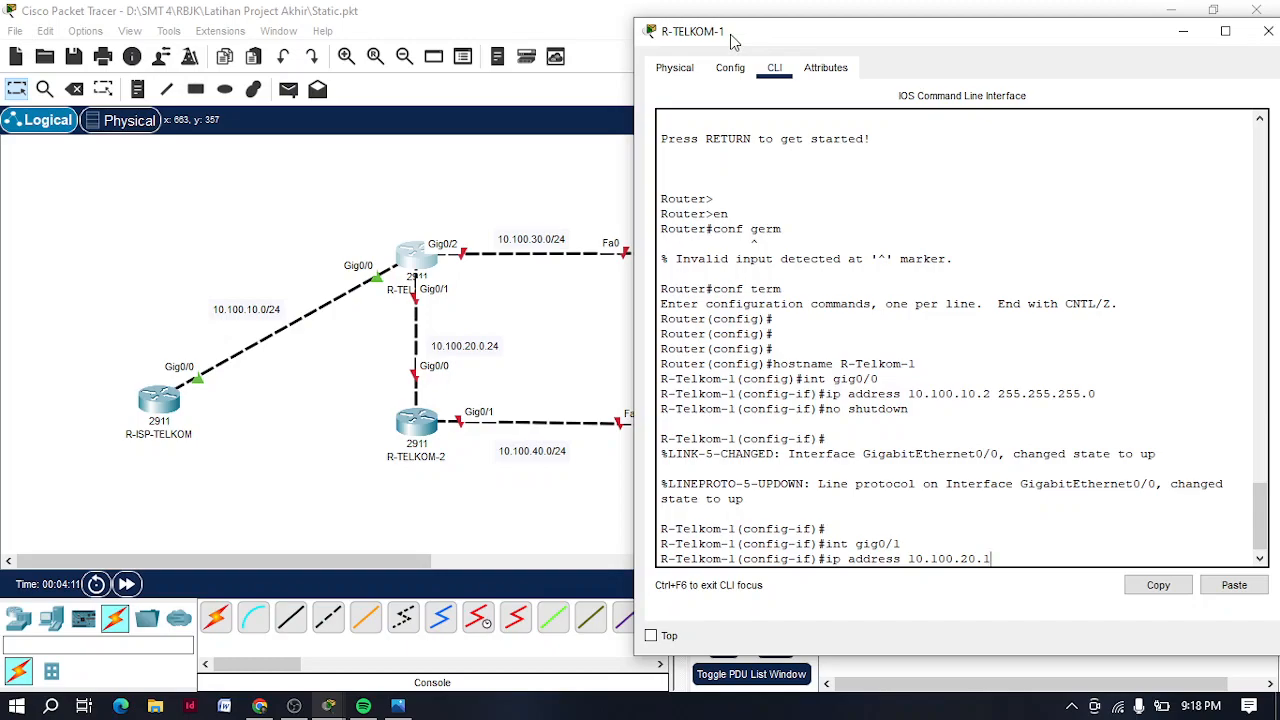
pyautogui.write('255.255.255.0')
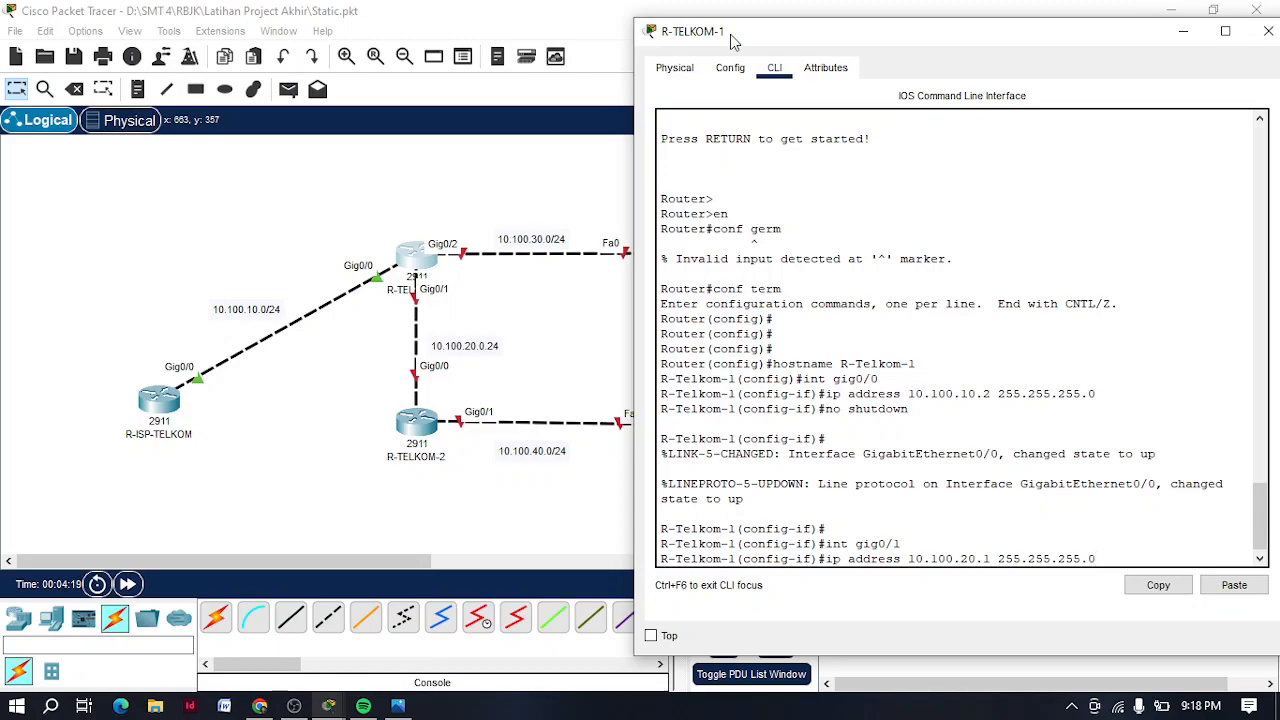
pyautogui.press('Return')
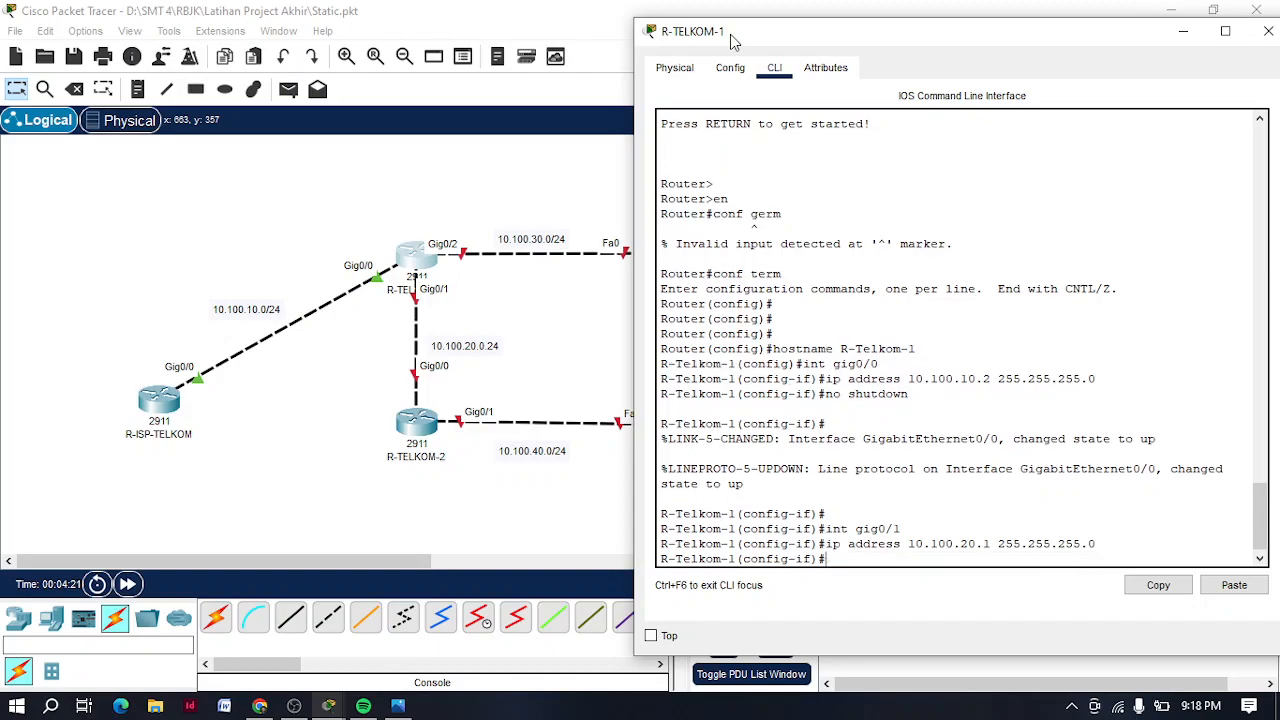
pyautogui.write('no shutdown')
pyautogui.press('Return')
pyautogui.press('Return')
pyautogui.press('Return')
pyautogui.press('Return')
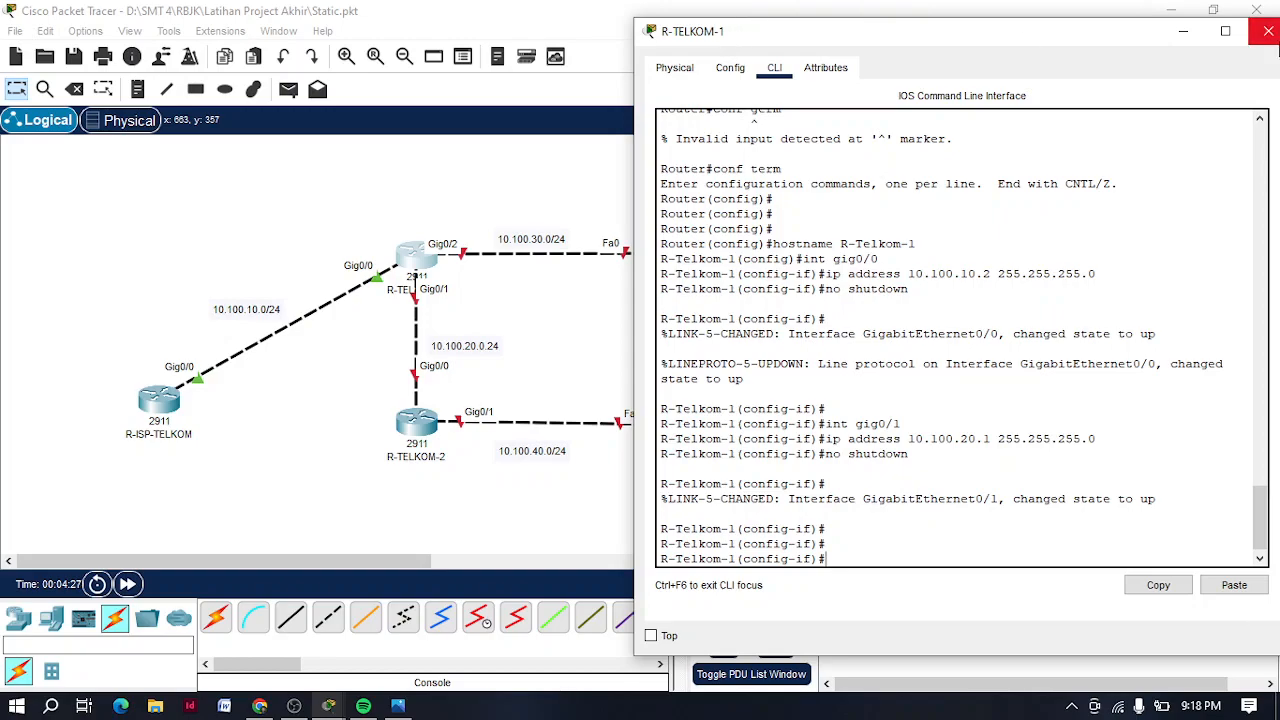
# Reuse the earlier commands to assign 10.100.30.1 255.255.255.0 to interface gig0/2 of R-Telkom-1 and enable it with no shutdown.
pyautogui.moveTo(703, 40); pyautogui.dragTo(757, 26)
pyautogui.press('Up')
pyautogui.press('Up')
pyautogui.press('Up')
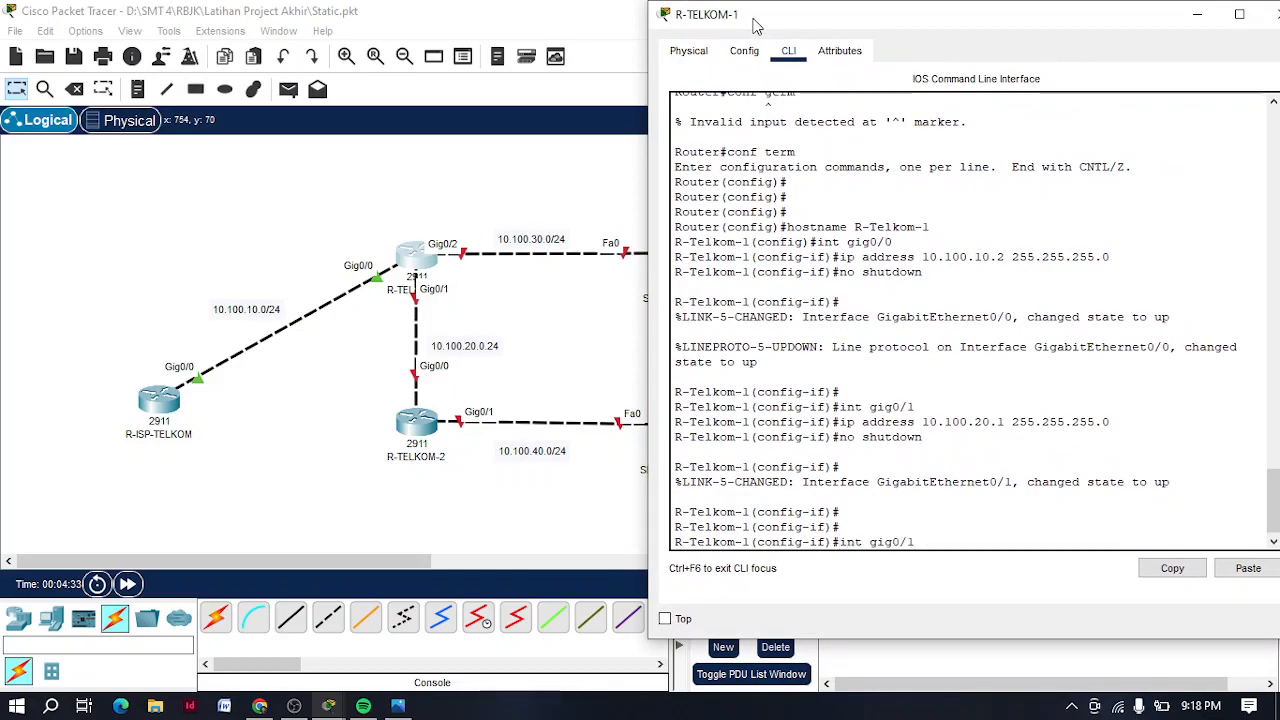
pyautogui.write('2')
pyautogui.press('Return')
pyautogui.press('Up')
pyautogui.press('Up')
pyautogui.press('Up')
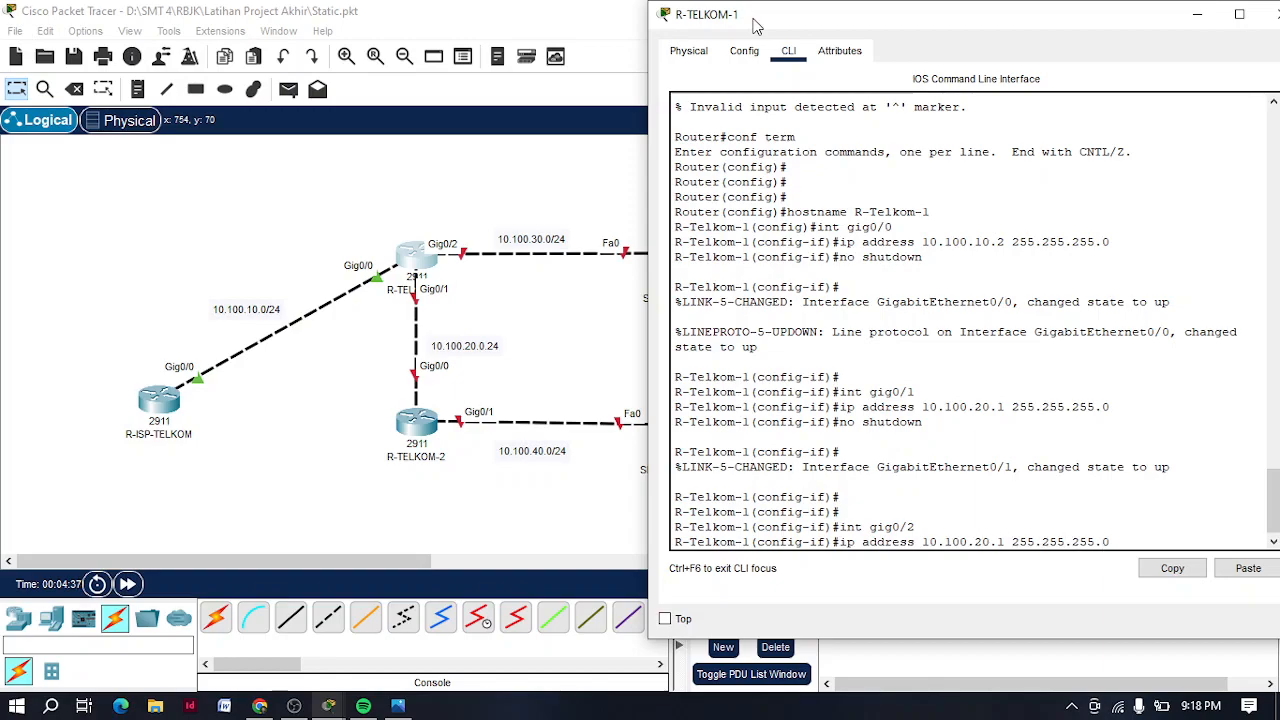
pyautogui.press('BackSpace')
pyautogui.write('3')
pyautogui.press('Right')
pyautogui.press('Return')
pyautogui.write('no shutdown')
pyautogui.press('Return')
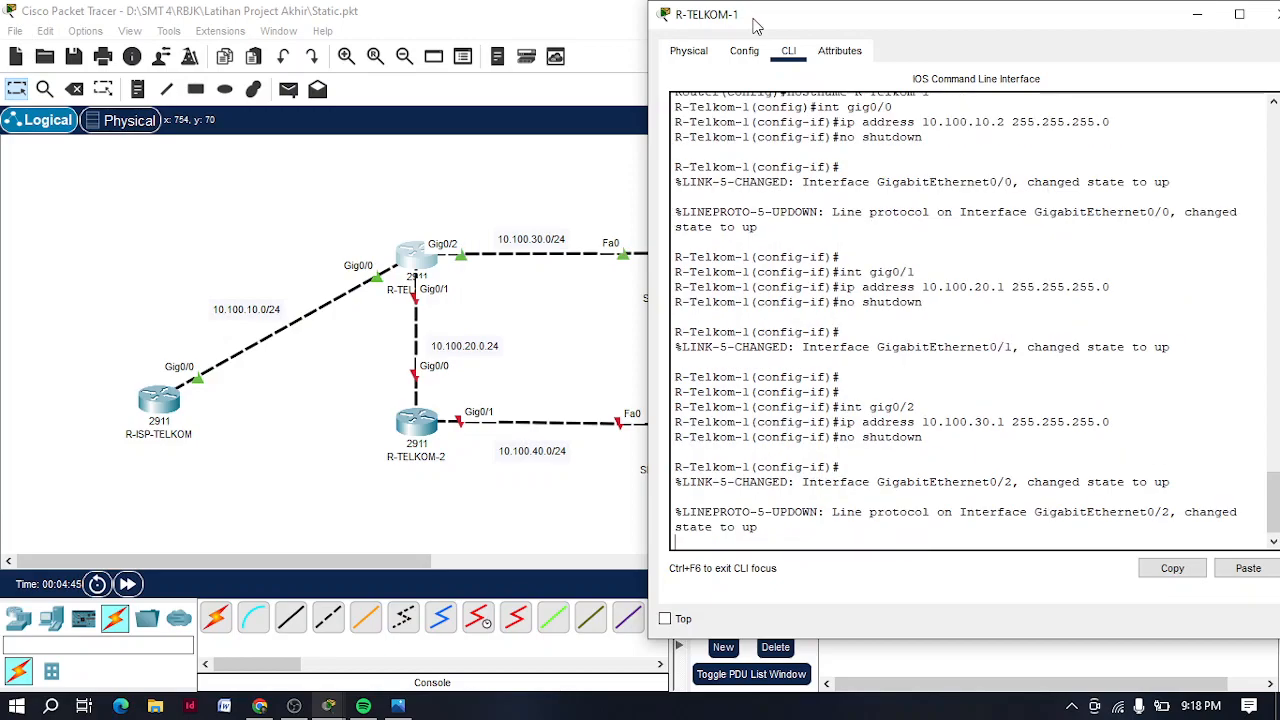
# Exit interface configuration mode on R-Telkom-1 and close its device window.
pyautogui.write('exit')
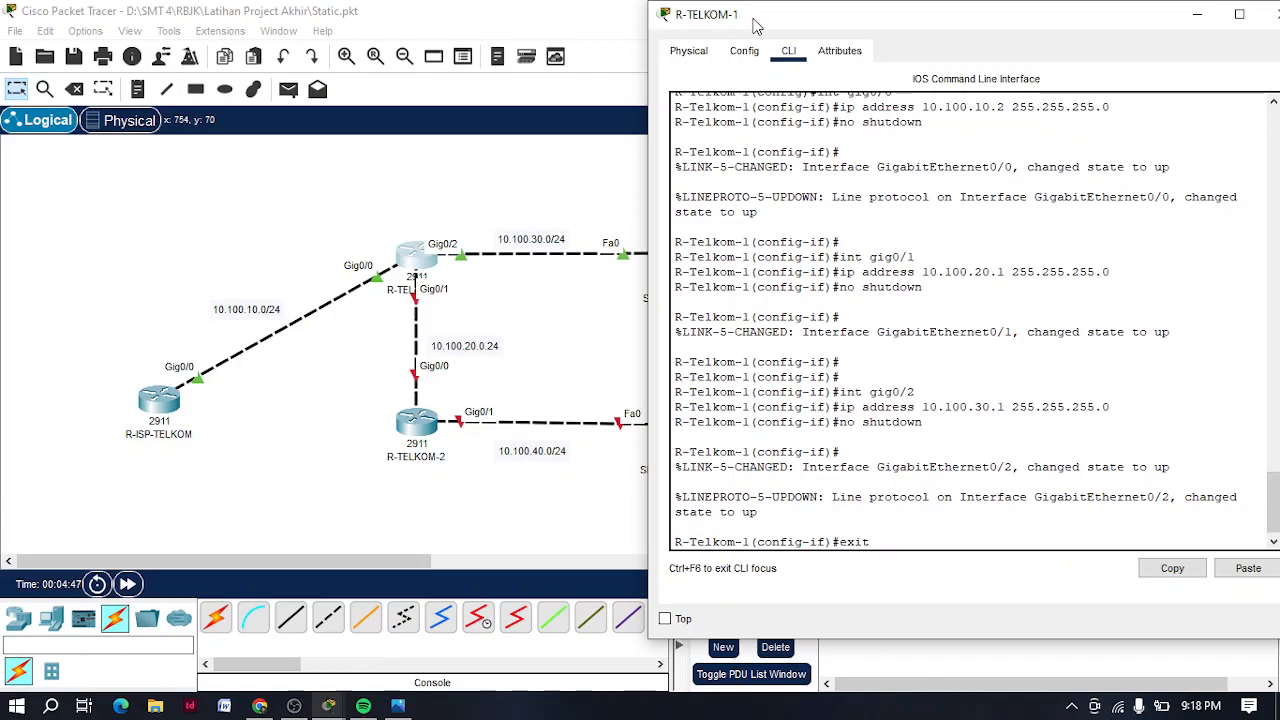
pyautogui.press('Return')
pyautogui.press('Return')
pyautogui.press('Return')
pyautogui.press('Return')
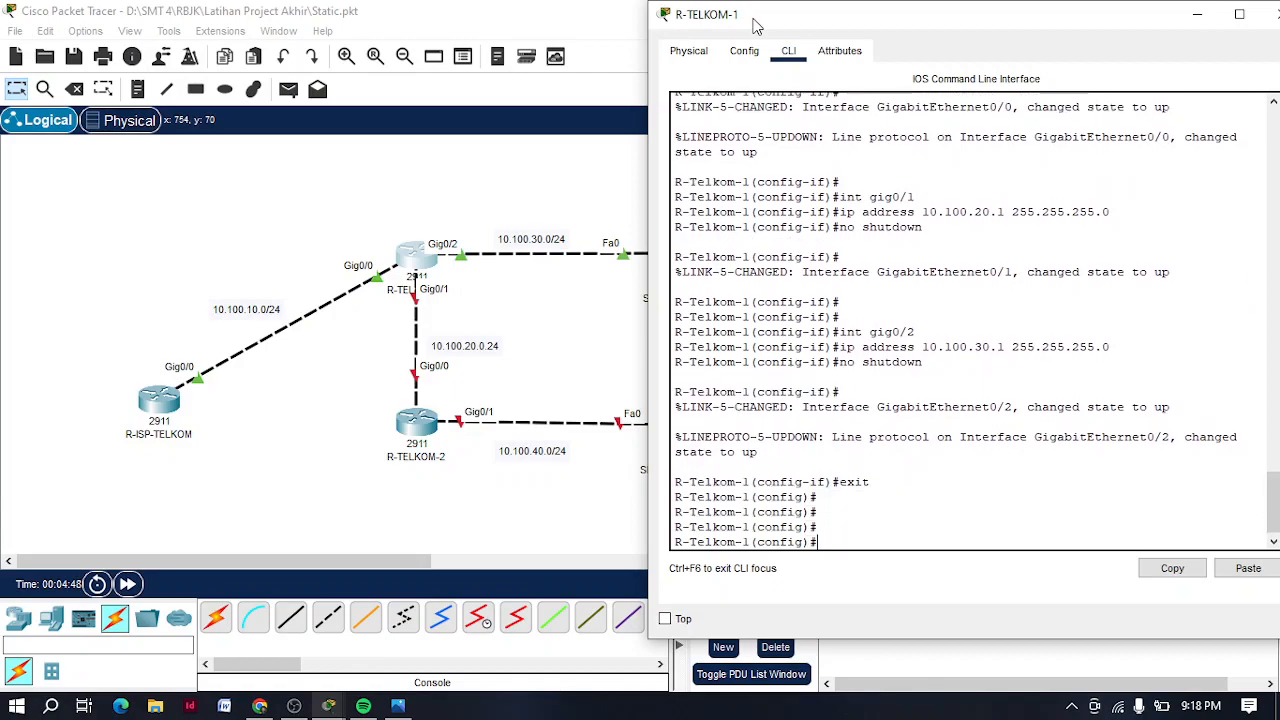
pyautogui.click(1268, 14)
# Open the command line of R-TELKOM-2 beside the topology and start its console session.
pyautogui.click(410, 432)
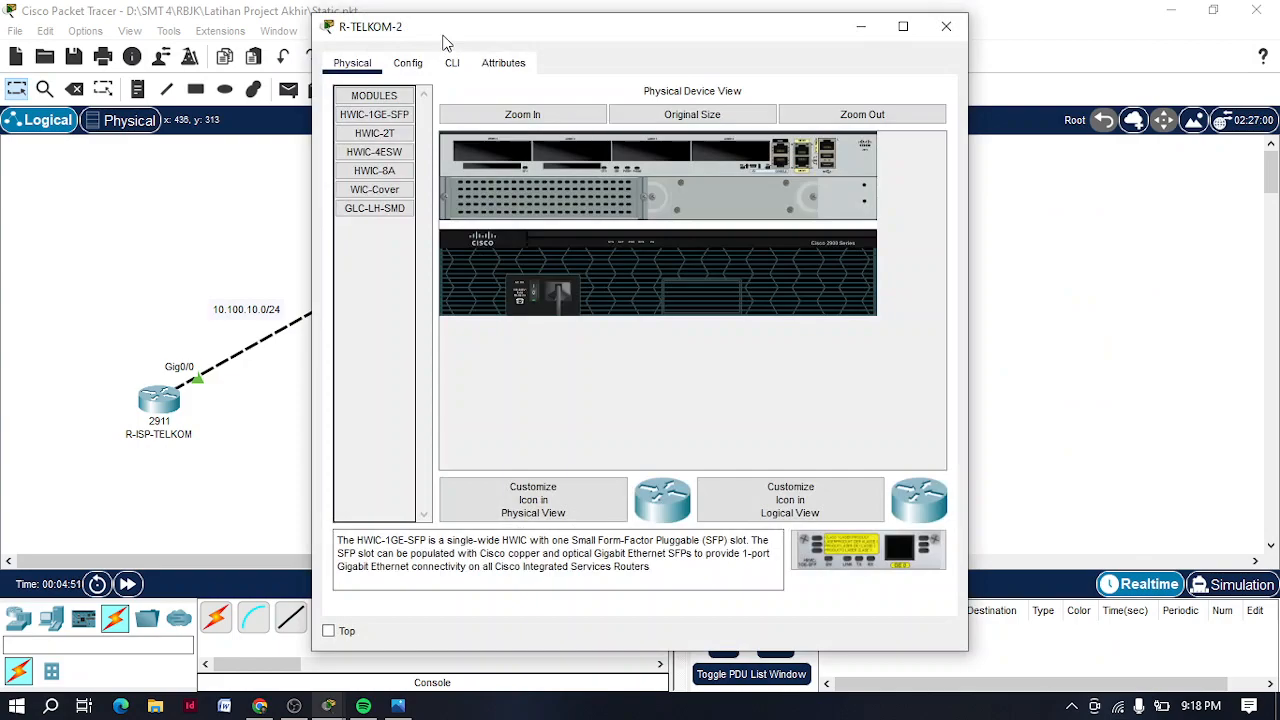
pyautogui.moveTo(446, 40); pyautogui.dragTo(754, 42)
pyautogui.click(742, 72)
pyautogui.click(760, 68)
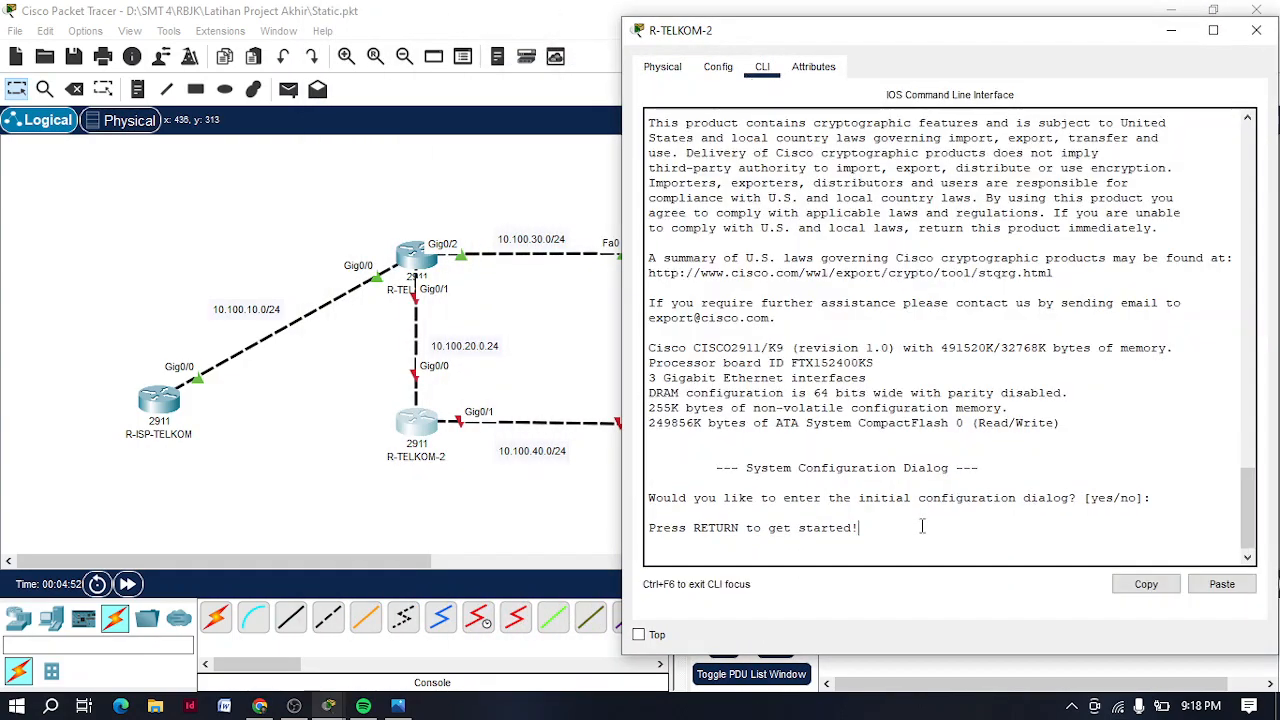
pyautogui.press('Return')
pyautogui.press('Return')
pyautogui.press('Return')
# Enter global configuration mode with en and conf term and set the hostname to R-Telkom-2.
pyautogui.write('en')
pyautogui.press('Return')
pyautogui.write('conf term')
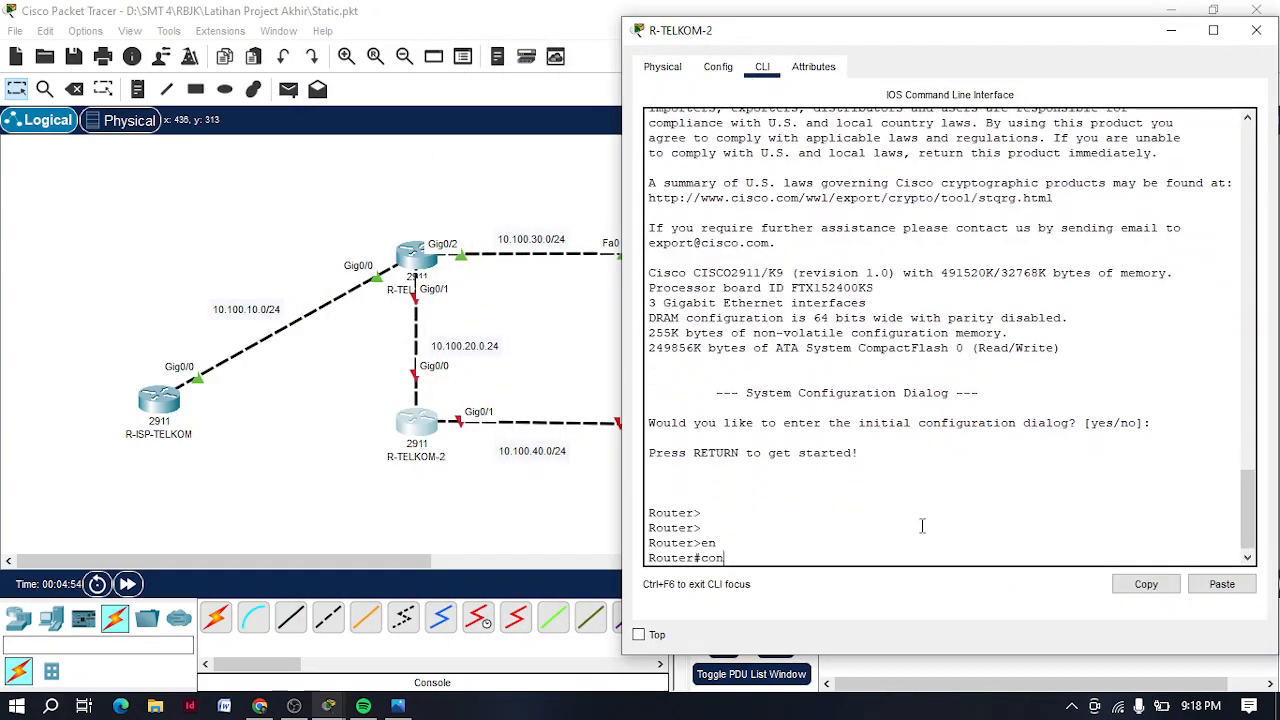
pyautogui.press('Return')
pyautogui.press('Return')
pyautogui.press('Return')
pyautogui.write('hostn')
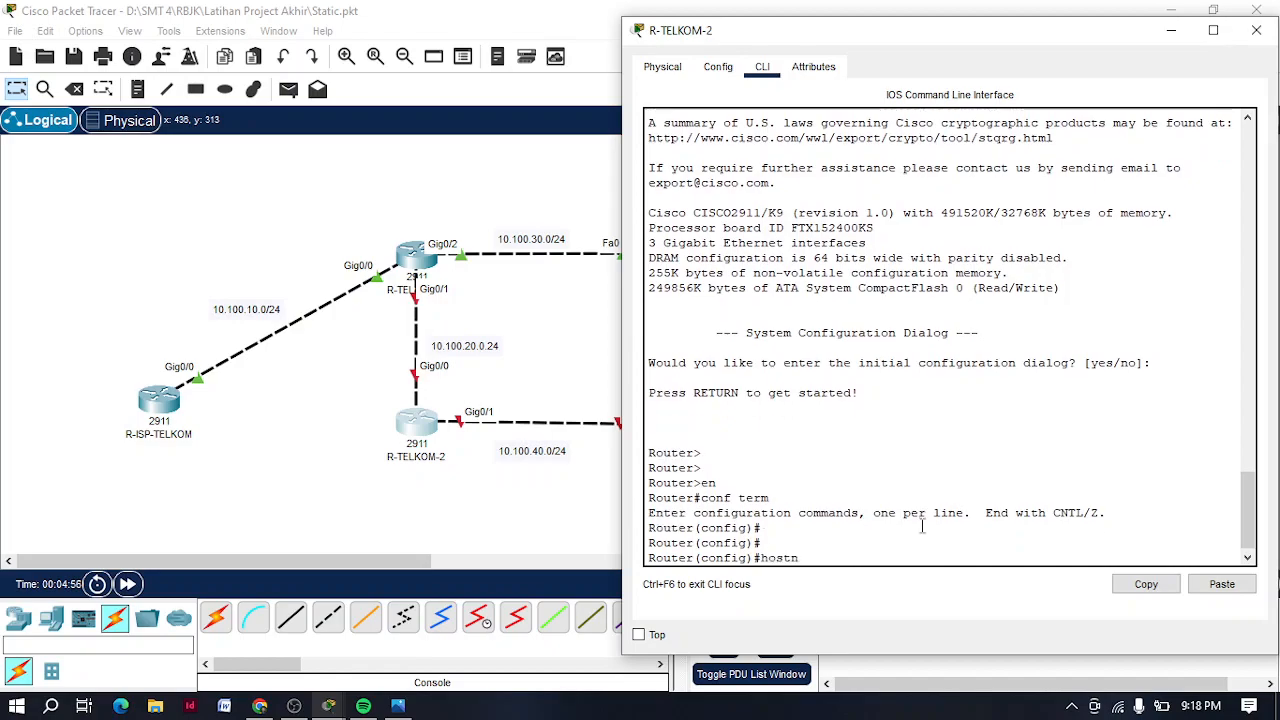
pyautogui.write('ame R-Telkom-2')
pyautogui.press('Return')
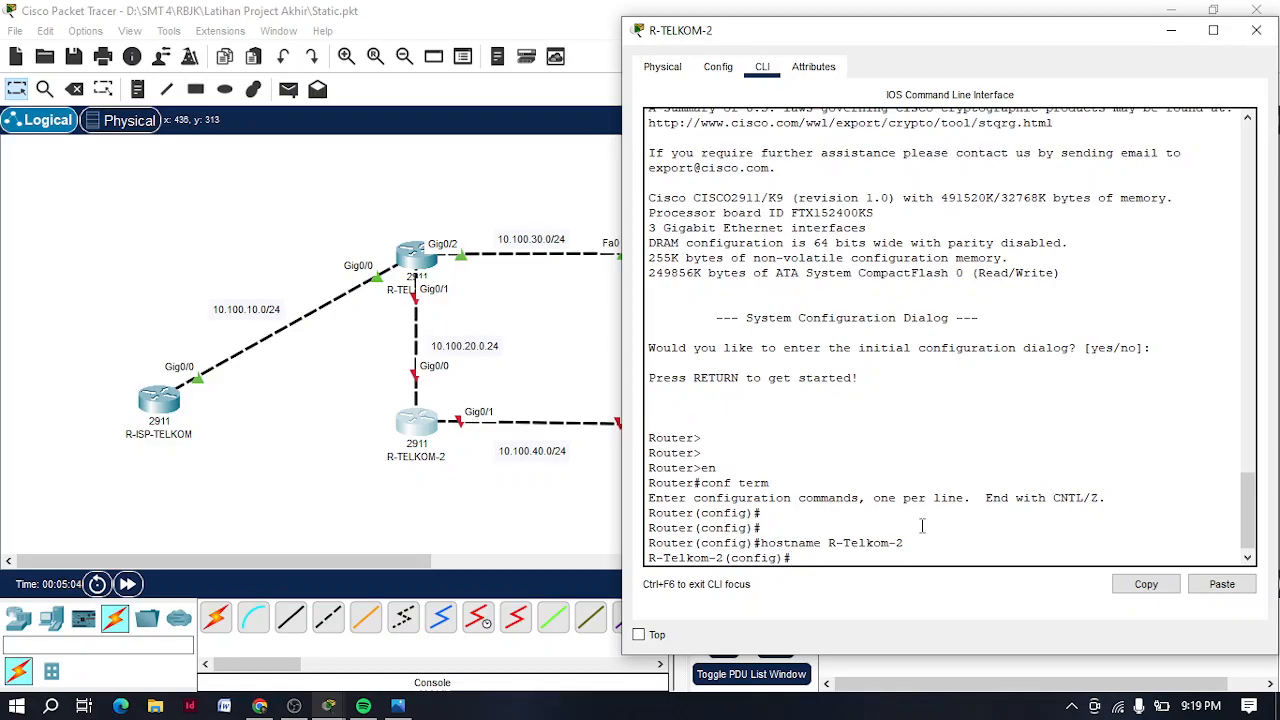
# Assign 10.100.20.2 255.255.255.0 to interface gig0/0 of R-Telkom-2 and enable it with no shutdown.
pyautogui.moveTo(806, 37); pyautogui.dragTo(848, 18)
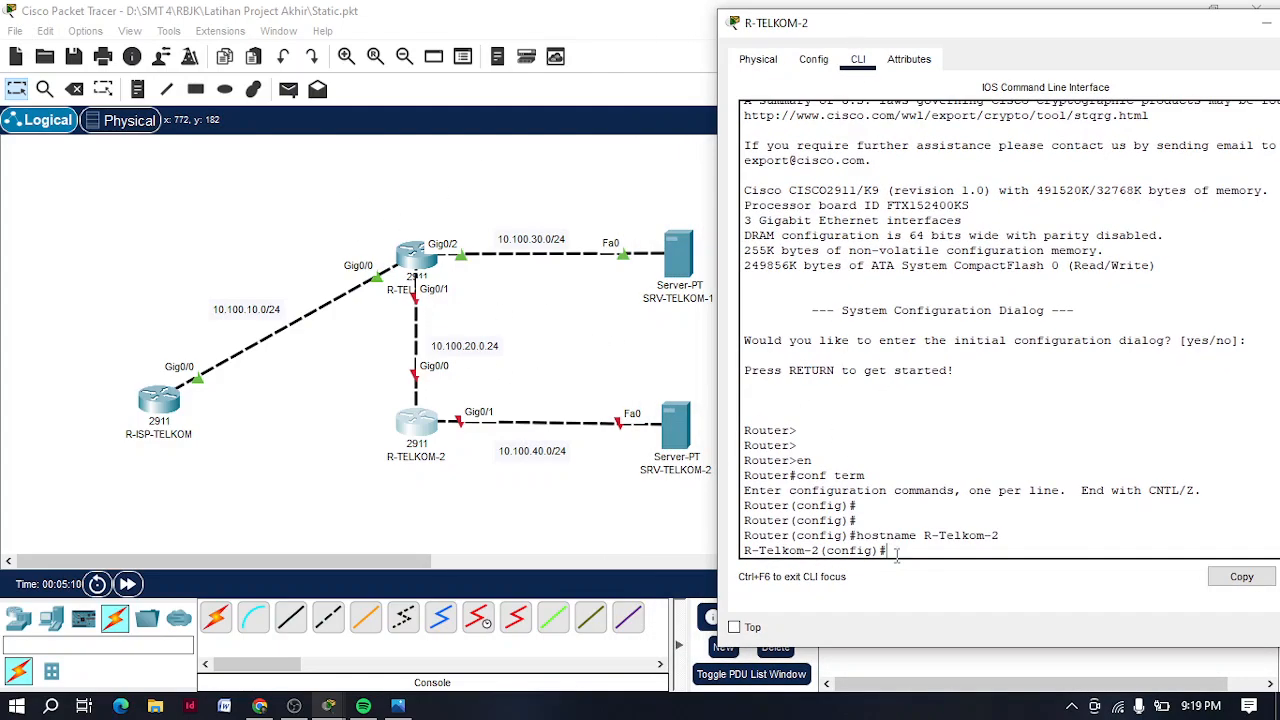
pyautogui.write('int gig0/0')
pyautogui.press('Return')
pyautogui.write('ip address')
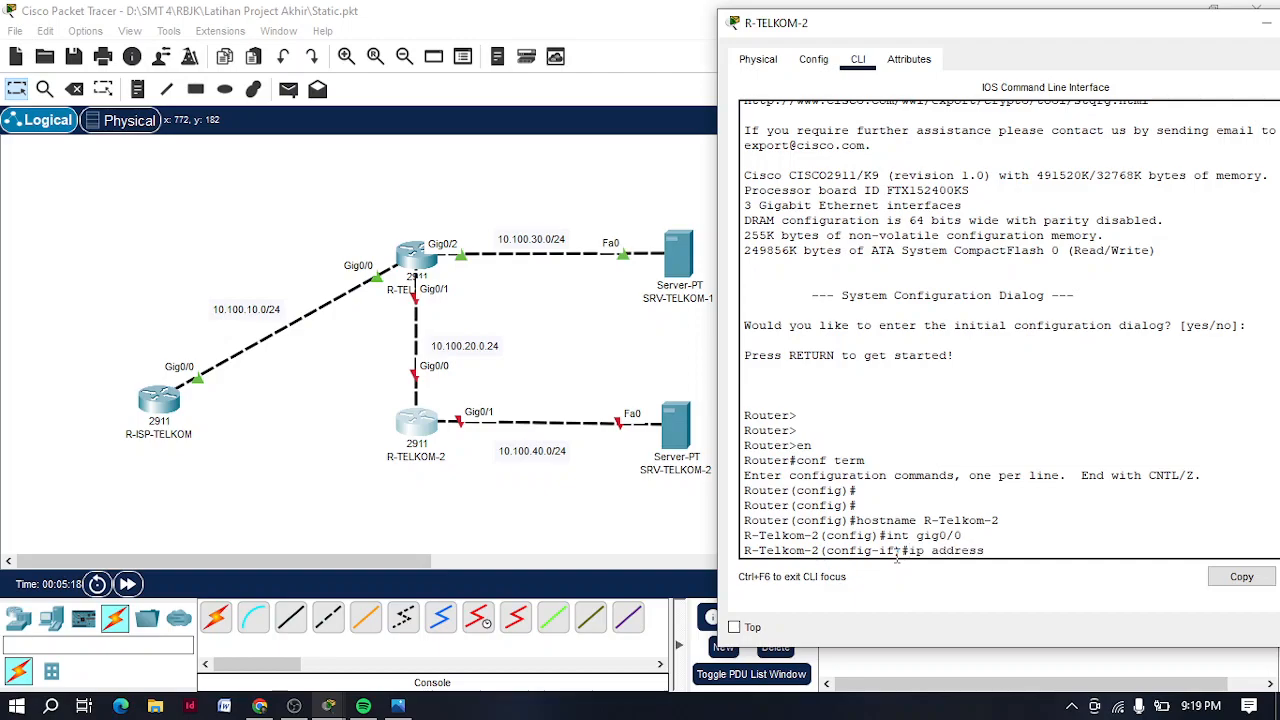
pyautogui.write(' 10.100.20')
pyautogui.click(410, 260)
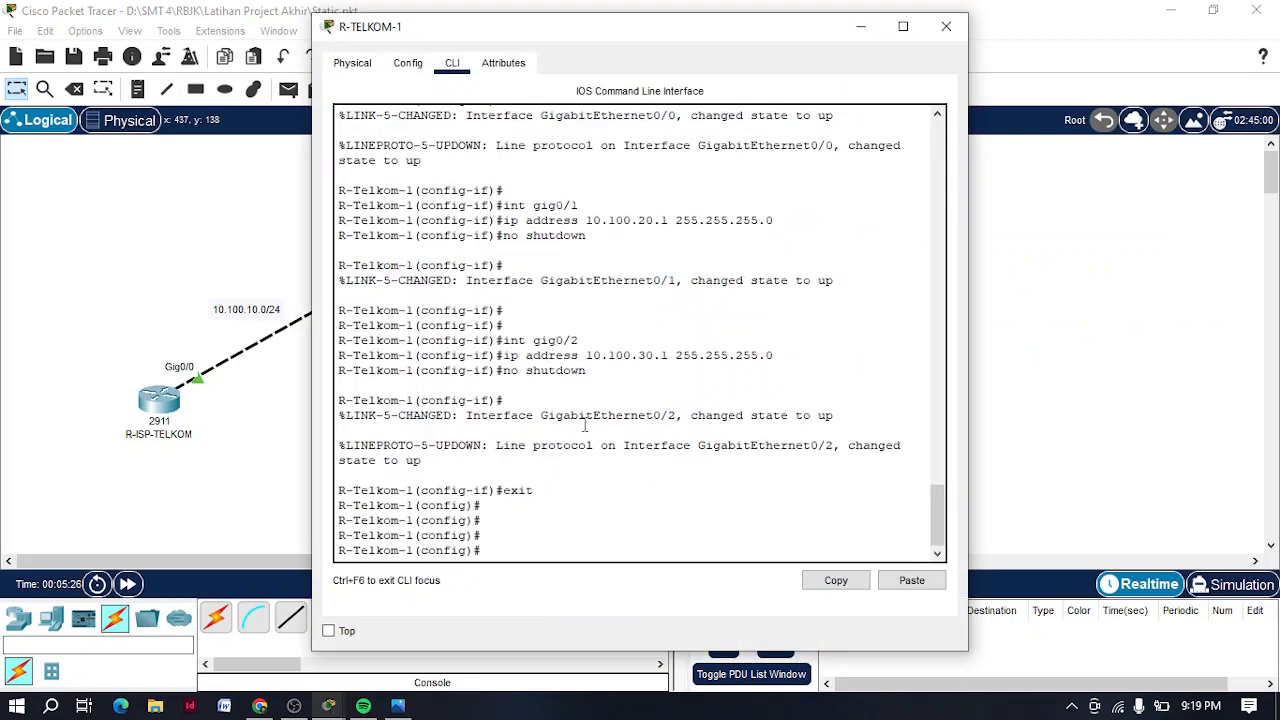
pyautogui.click(862, 25)
pyautogui.click(412, 422)
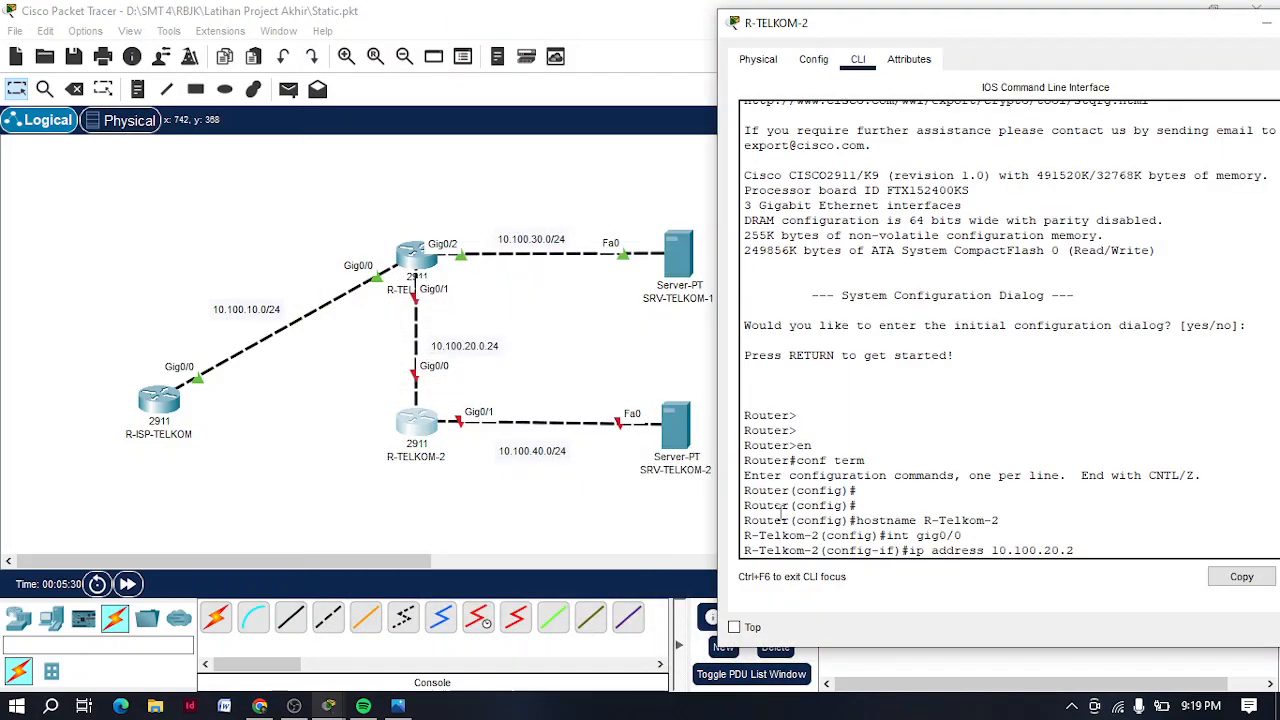
pyautogui.write('255.255.255.0')
pyautogui.press('Return')
pyautogui.write('no shutdown')
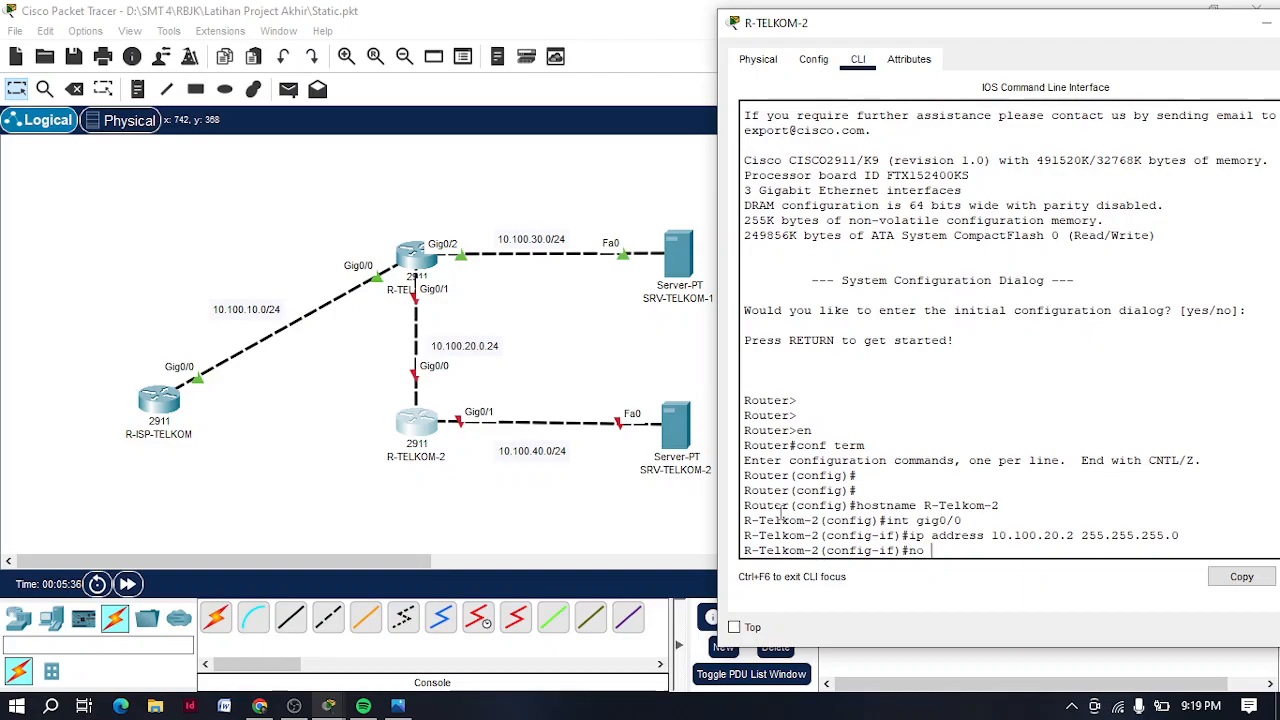
pyautogui.press('Return')
pyautogui.press('Return')
pyautogui.press('Return')
pyautogui.write('elkom-2(config-if)#e')
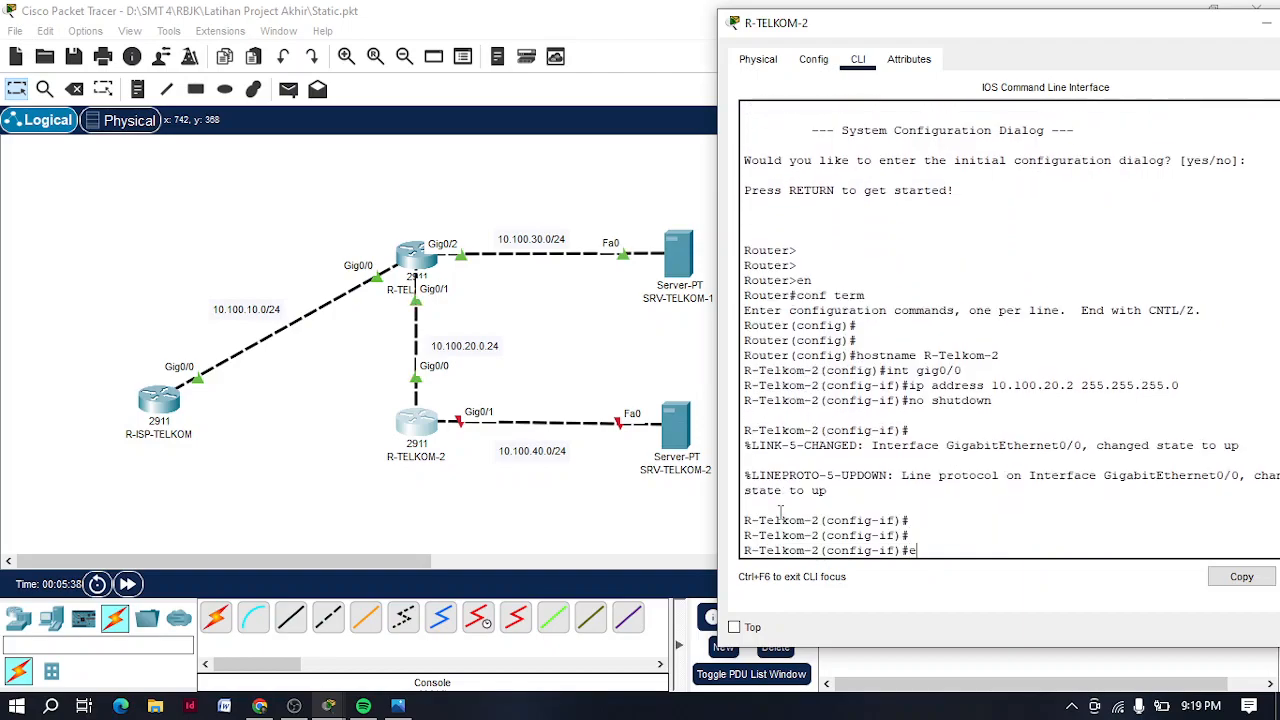
pyautogui.write('xi')
pyautogui.press('BackSpace')
pyautogui.press('BackSpace')
pyautogui.press('BackSpace')
# Reuse the earlier commands to enter interface gig0/1 of R-Telkom-2 and assign it 10.100.40.1 255.255.255.0.
pyautogui.press('Up')
pyautogui.press('Up')
pyautogui.press('Up')
pyautogui.press('Return')
pyautogui.press('Up')
pyautogui.press('Up')
pyautogui.press('Left')
pyautogui.press('Left')
pyautogui.press('Left')
pyautogui.press('Left')
pyautogui.press('Left')
pyautogui.press('Left')
pyautogui.press('Left')
pyautogui.press('Left')
pyautogui.press('Left')
pyautogui.press('Left')
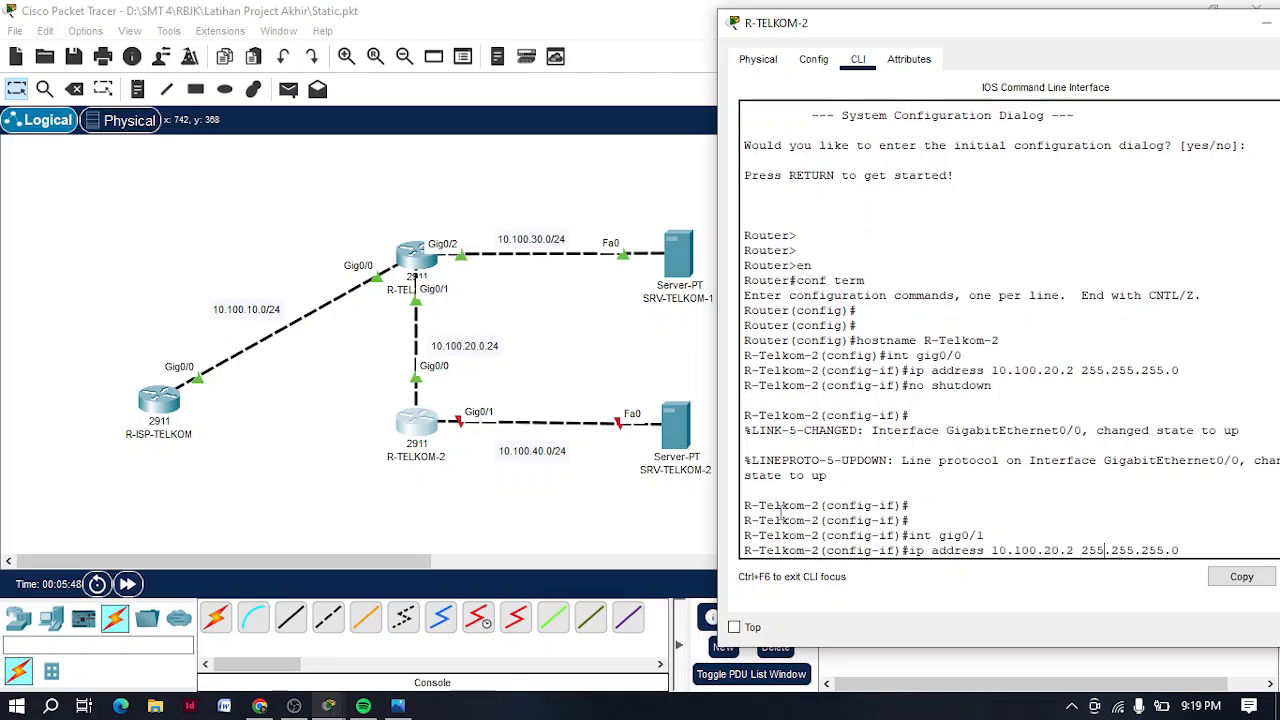
pyautogui.press('BackSpace')
pyautogui.write('4')
pyautogui.press('BackSpace')
pyautogui.write('1')
pyautogui.press('Return')
# Exit the gig0/1 interface configuration back to global configuration mode.
pyautogui.write('exo')
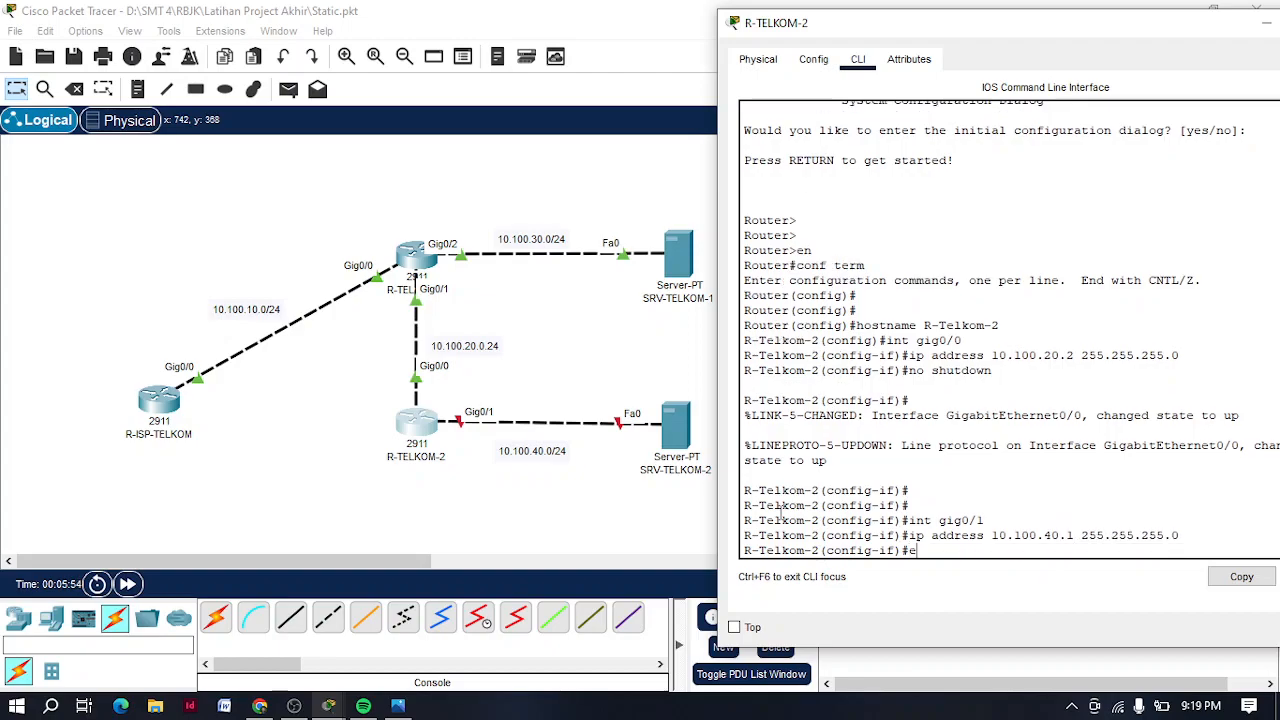
pyautogui.press('BackSpace')
pyautogui.write('it')
pyautogui.press('Return')
pyautogui.press('Return')
pyautogui.press('Return')
pyautogui.press('Return')
pyautogui.press('Return')
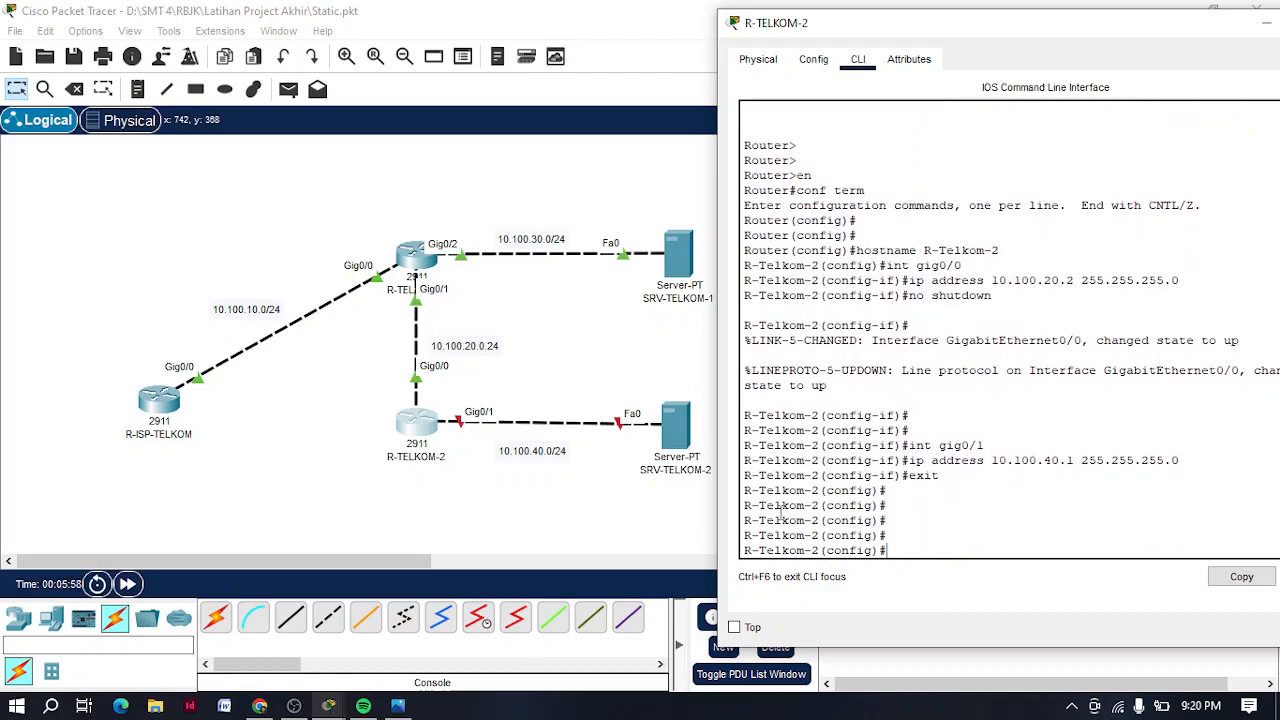
# Enter interface gig0/1 again, reapply ip address 10.100.40.1 255.255.255.0 and enable it with no shutdown.
pyautogui.write('int gig0/1')
pyautogui.press('Return')
pyautogui.press('Up')
pyautogui.press('Up')
pyautogui.press('Up')
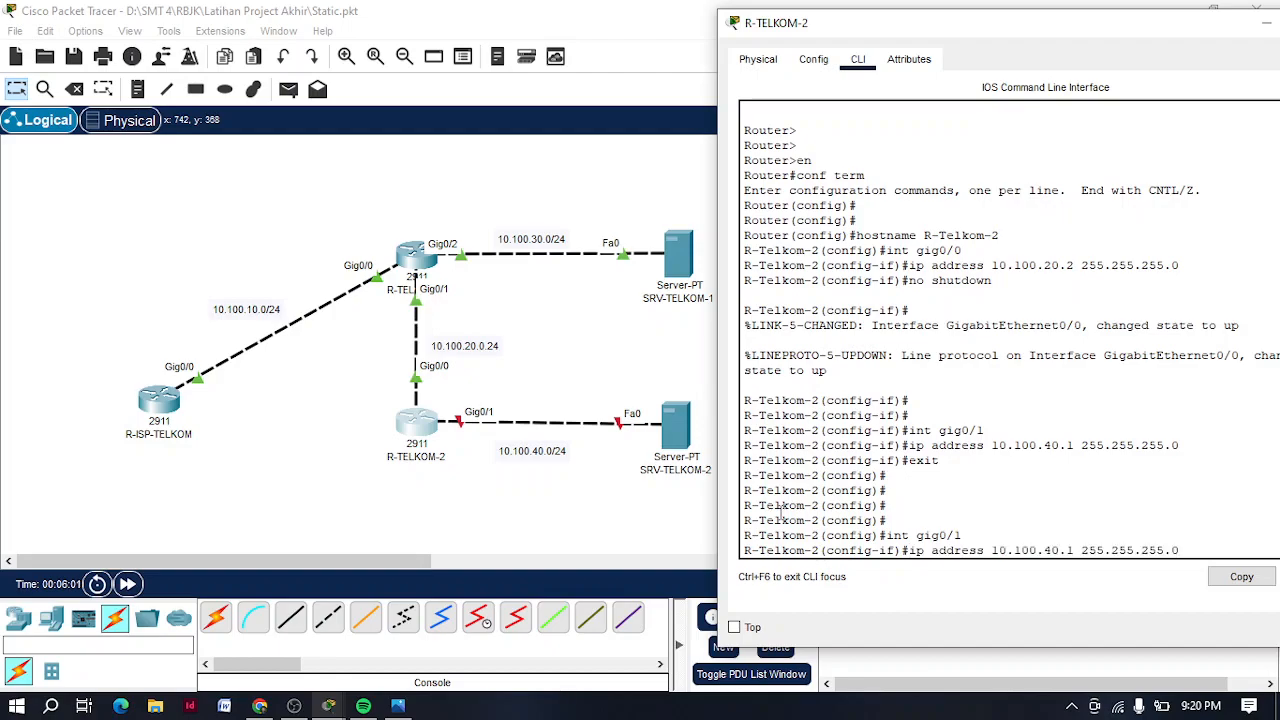
pyautogui.press('Return')
pyautogui.write('no shutdow')
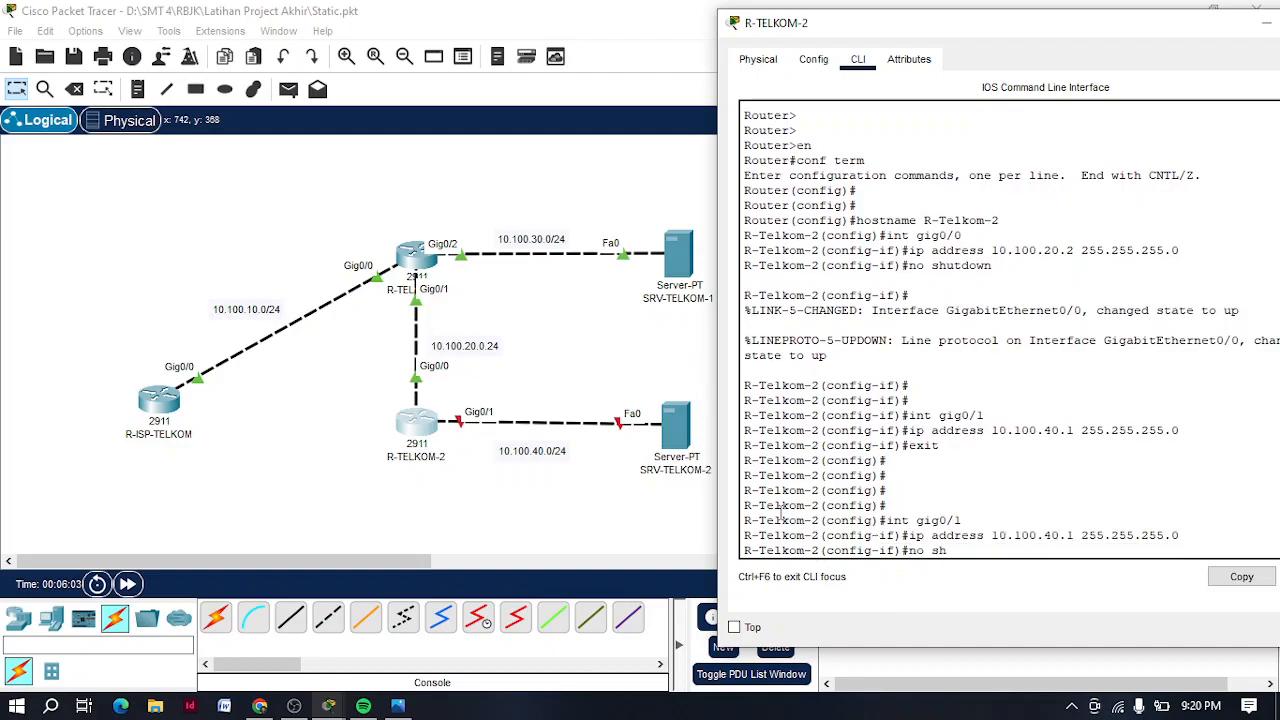
# Exit interface configuration mode on R-Telkom-2 and close its device window.
pyautogui.write('exit')
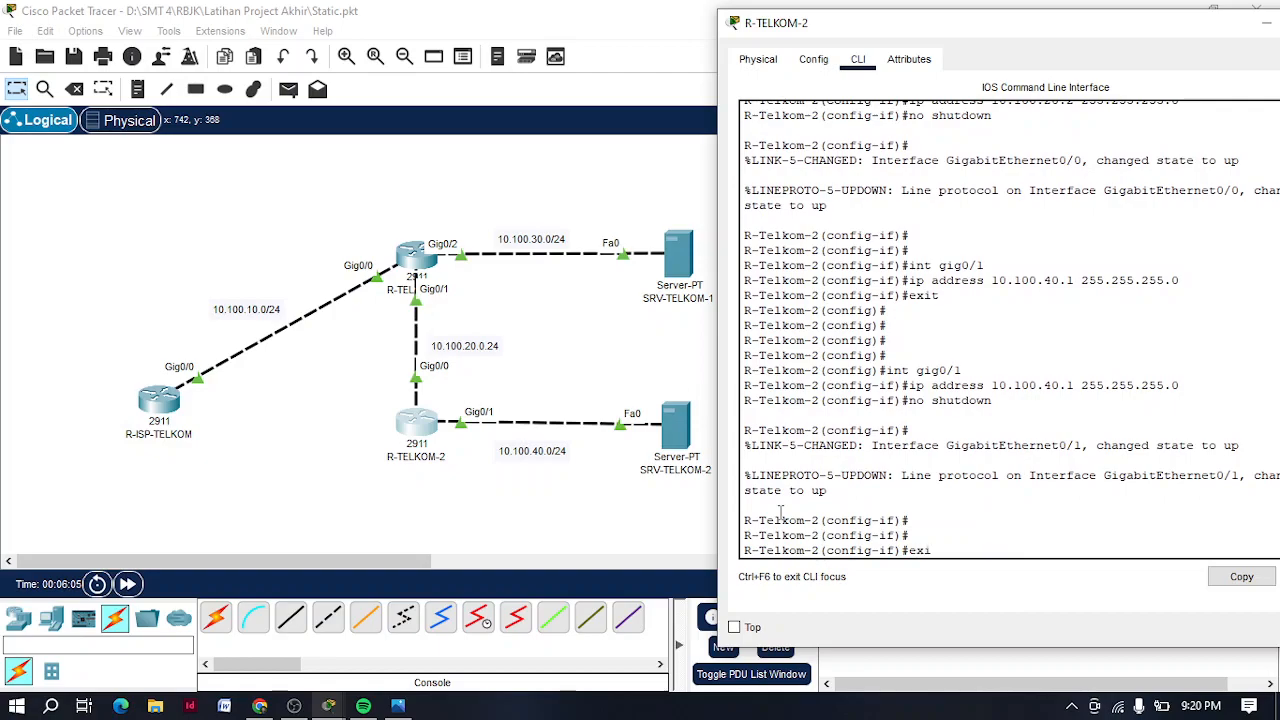
pyautogui.press('Return')
pyautogui.press('Return')
pyautogui.press('Return')
pyautogui.press('Return')
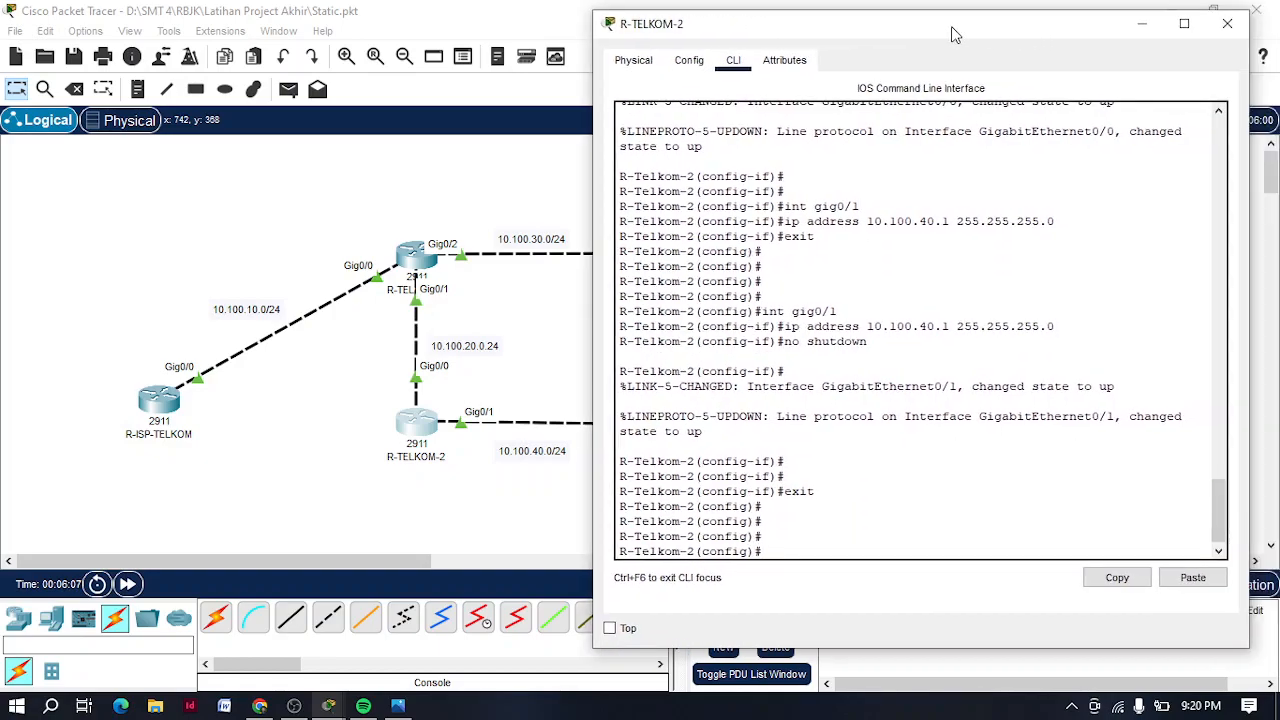
pyautogui.click(1218, 26)
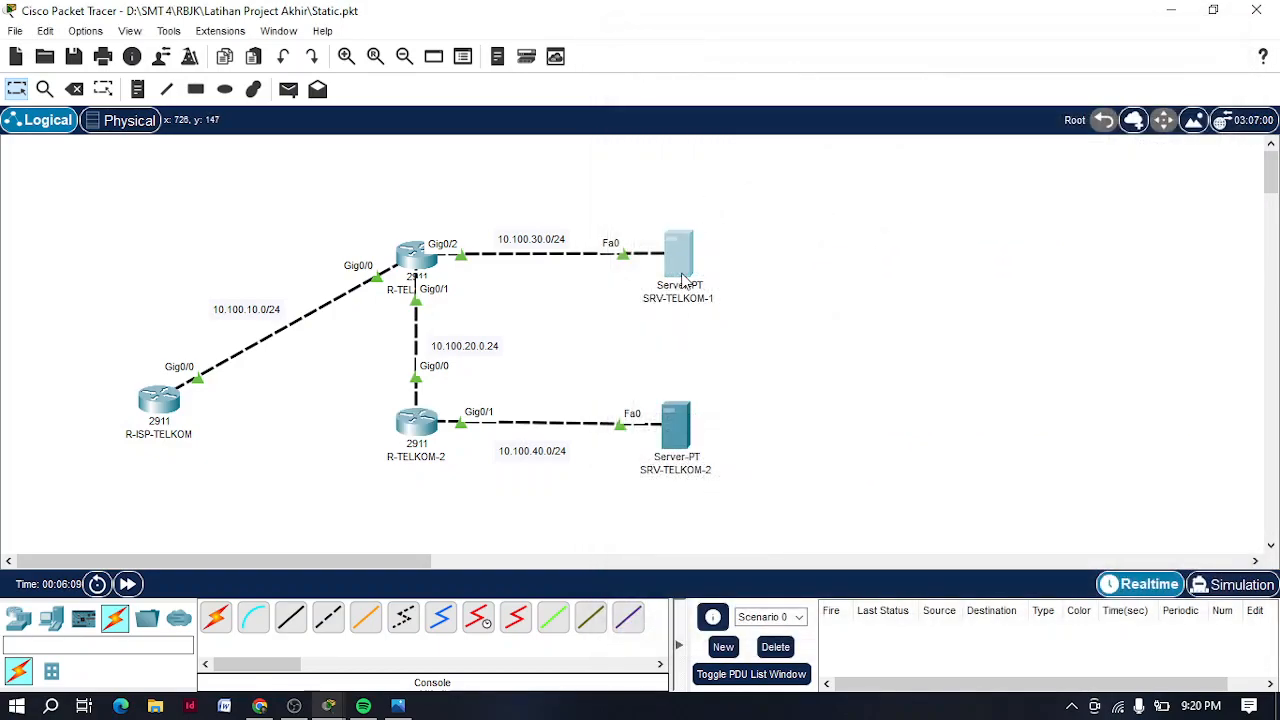
# Open the IP configuration of SRV-TELKOM-1 and change its IPv4 address to 10.100.30.10.
pyautogui.click(678, 250)
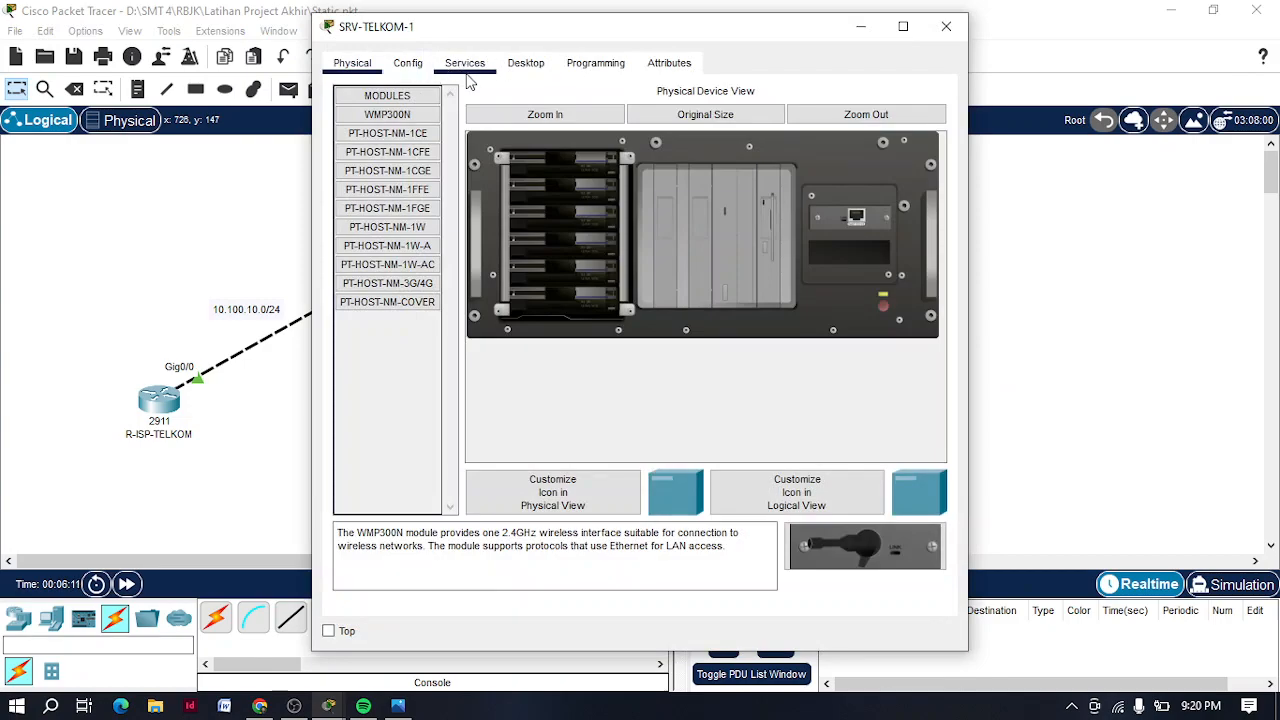
pyautogui.click(525, 62)
pyautogui.click(400, 150)
pyautogui.moveTo(530, 29); pyautogui.dragTo(785, 44)
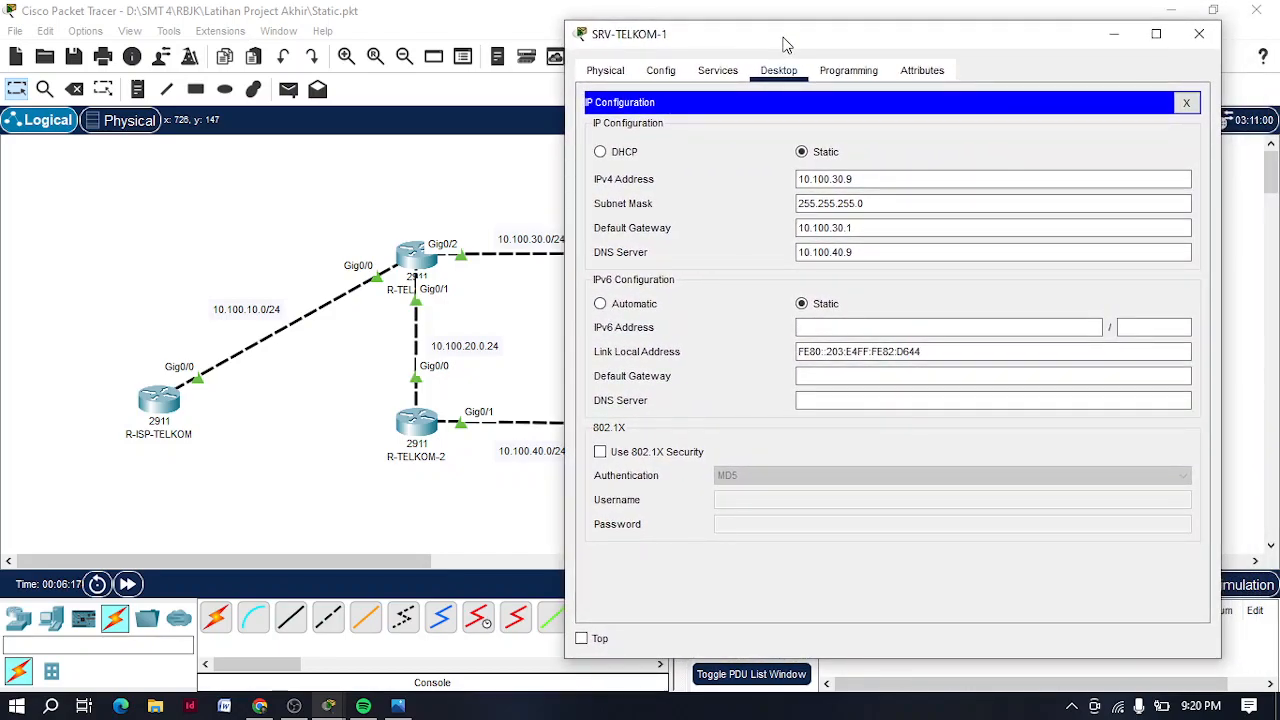
pyautogui.click(884, 180)
pyautogui.press('BackSpace')
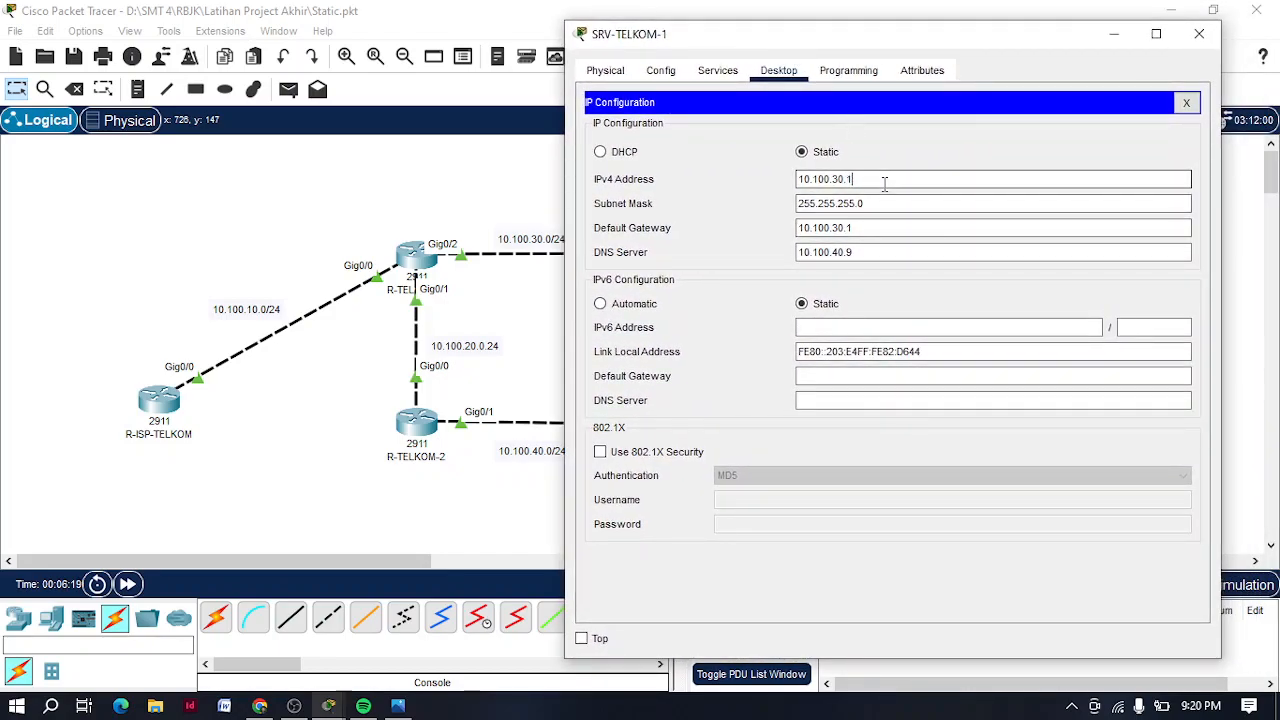
# Clear the IPv4 DNS server entry of SRV-TELKOM-1 and close its window.
pyautogui.click(889, 246)
pyautogui.moveTo(889, 246); pyautogui.dragTo(770, 263)
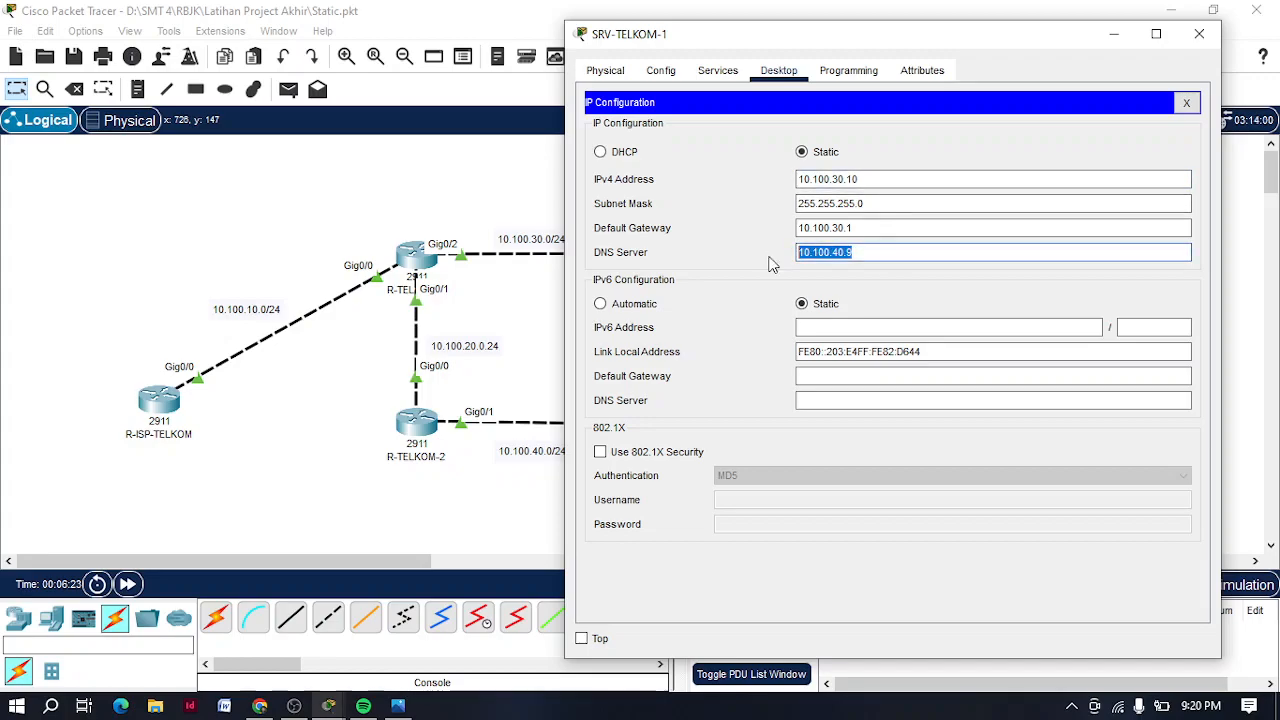
pyautogui.write('0')
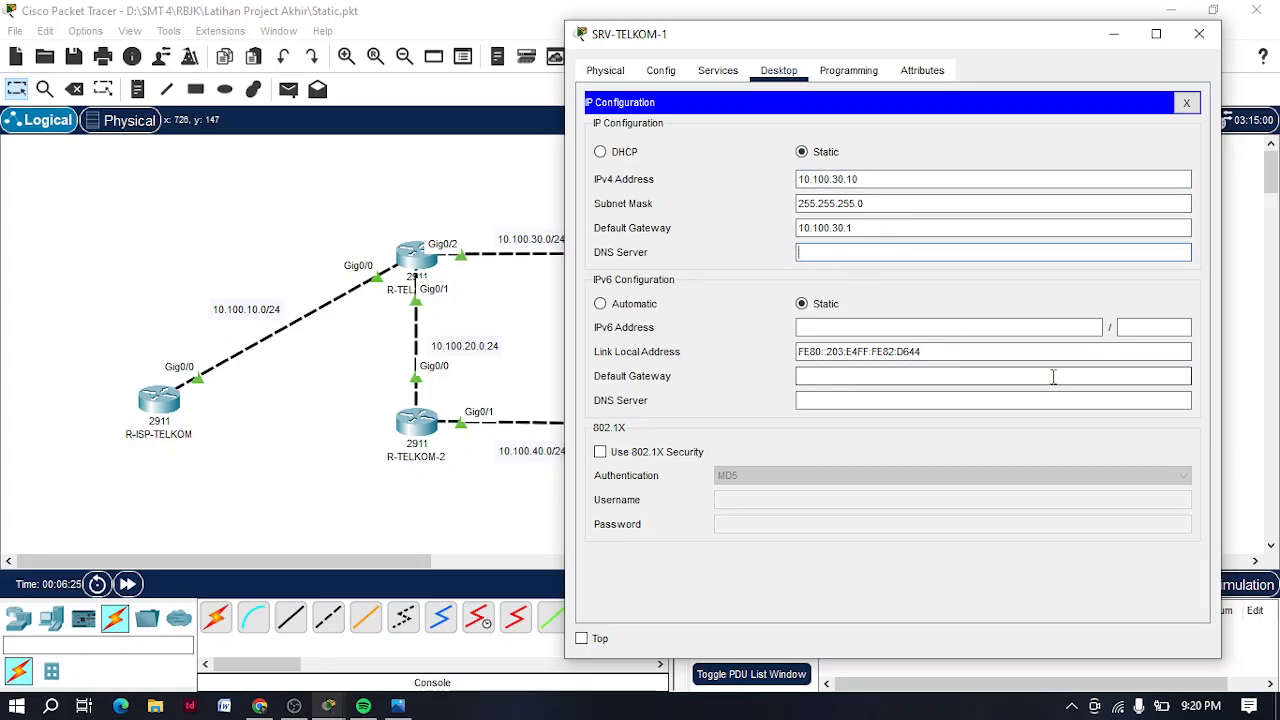
pyautogui.click(1199, 33)
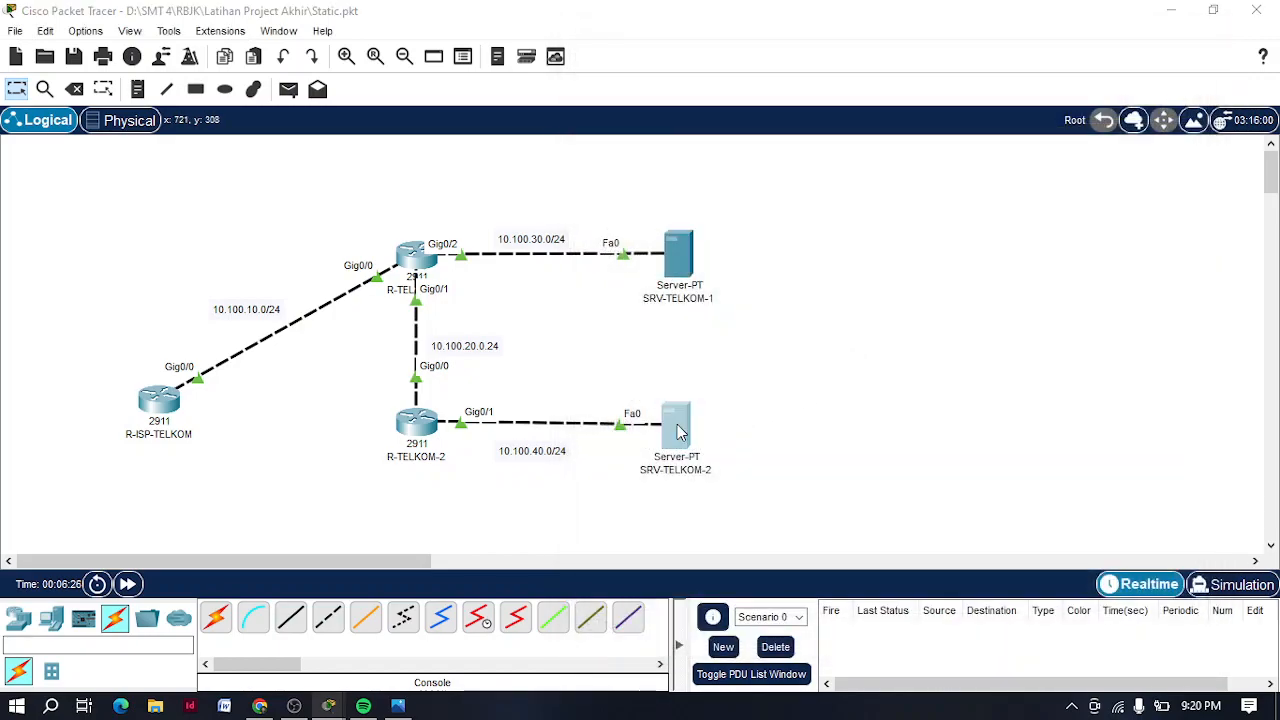
# Open SRV-TELKOM-2 and place its window beside the routers in the topology.
pyautogui.click(678, 432)
pyautogui.click(463, 61)
pyautogui.moveTo(574, 30); pyautogui.dragTo(51, 54)
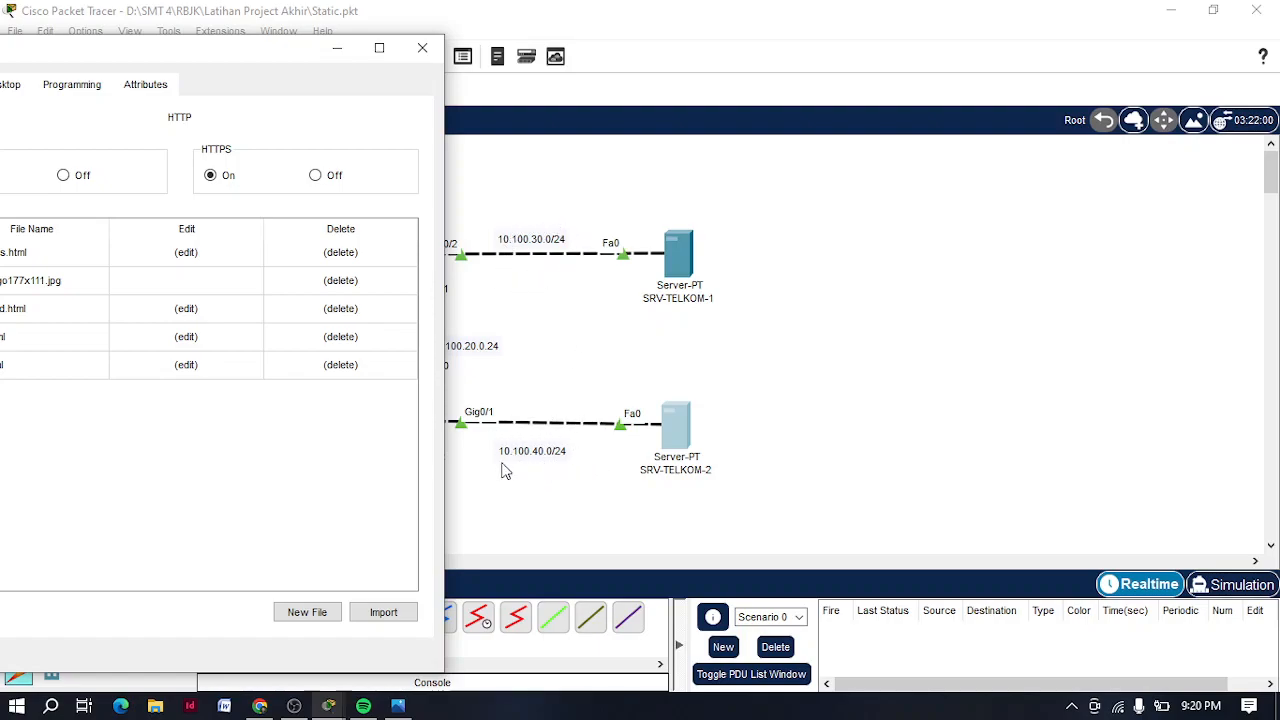
pyautogui.moveTo(207, 54); pyautogui.dragTo(850, 1)
pyautogui.click(1213, 9)
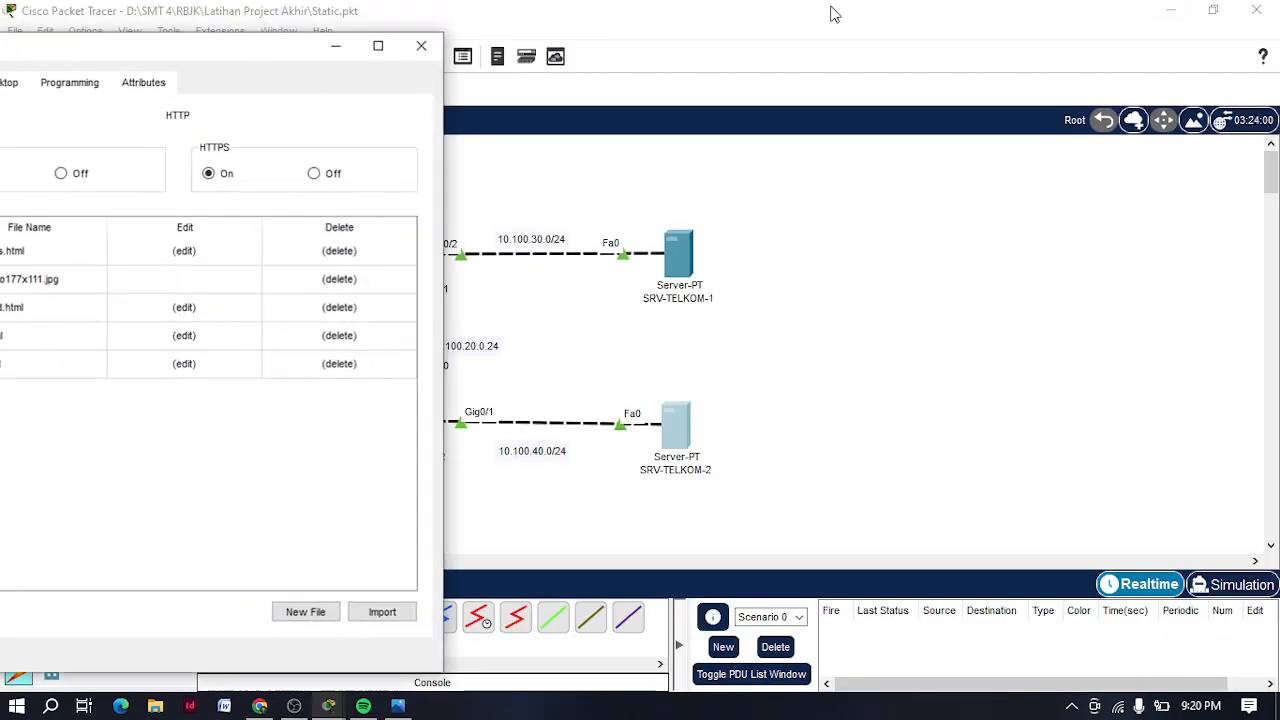
pyautogui.moveTo(175, 60); pyautogui.dragTo(917, 75)
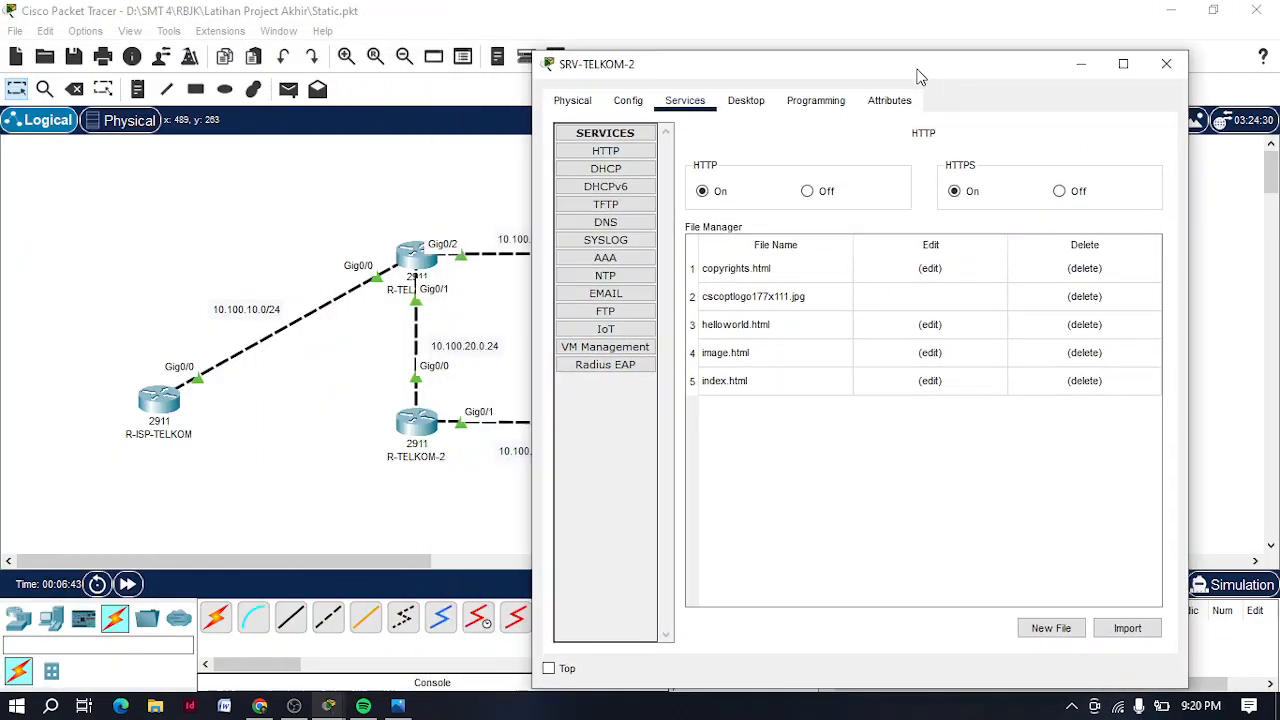
# Clear the DNS server entry in the IP configuration of SRV-TELKOM-2 and close its window.
pyautogui.click(750, 104)
pyautogui.click(655, 170)
pyautogui.moveTo(846, 286); pyautogui.dragTo(671, 290)
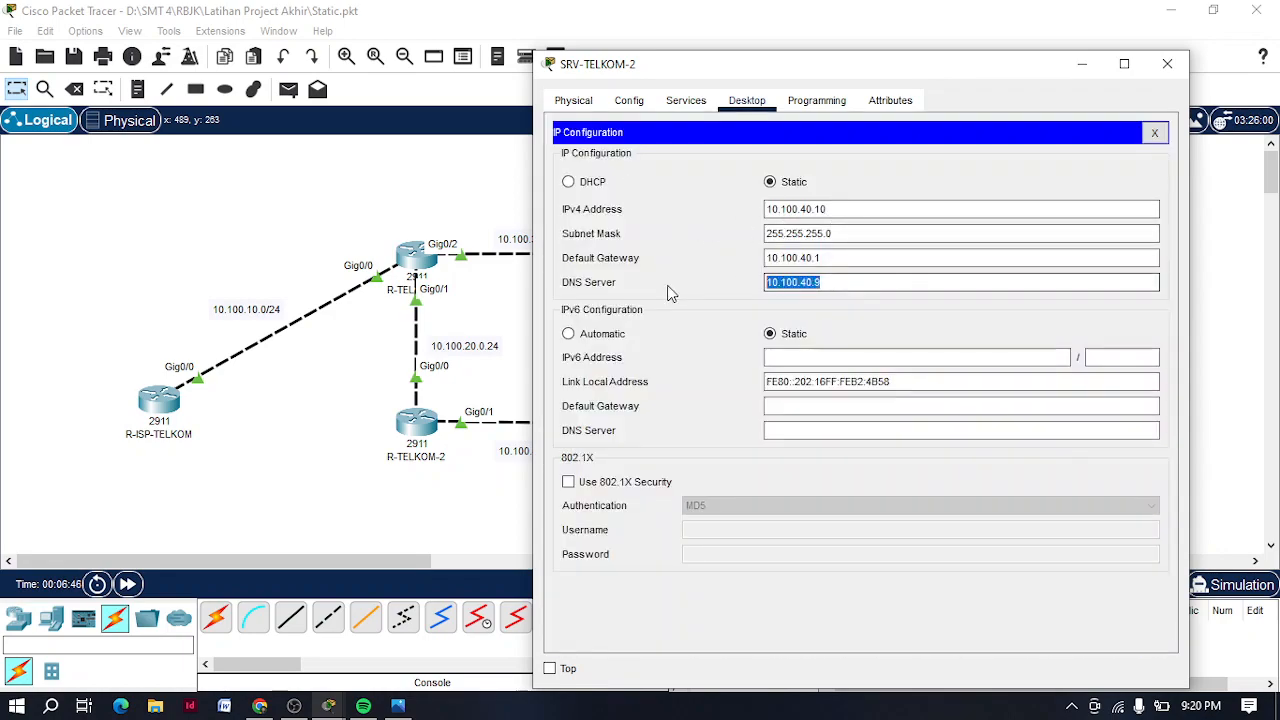
pyautogui.press('BackSpace')
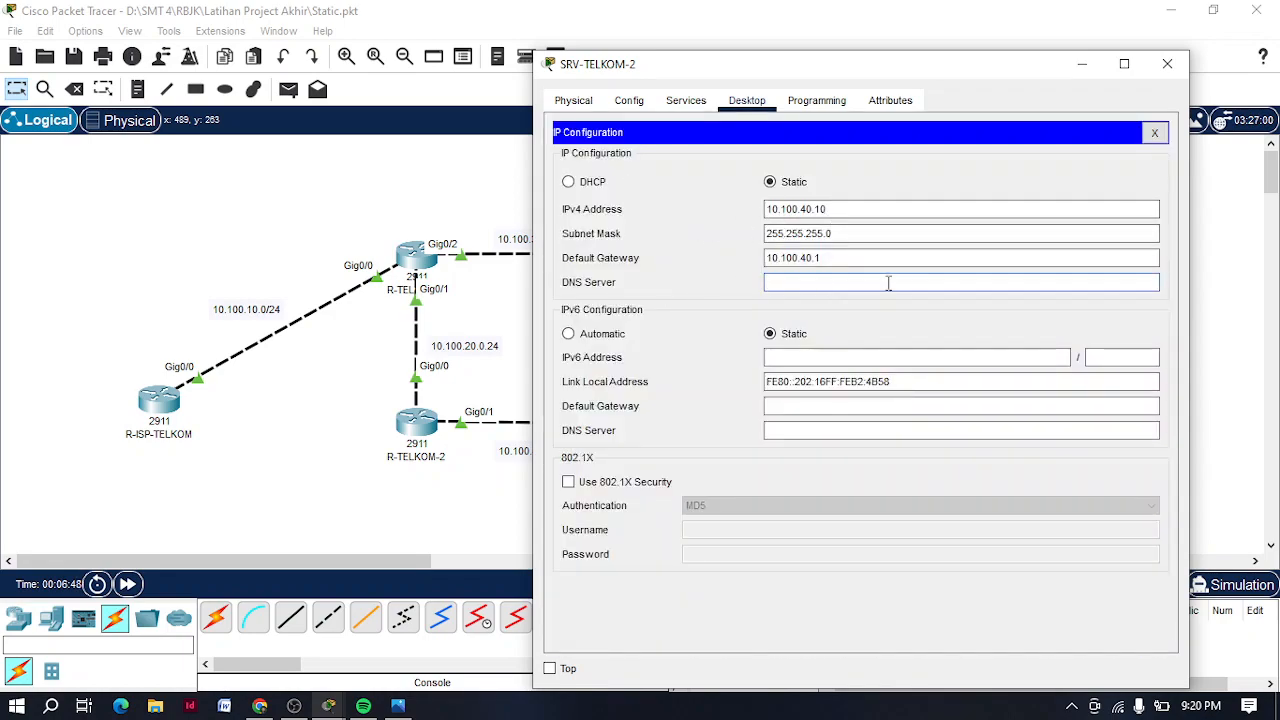
pyautogui.click(1168, 63)
pyautogui.moveTo(686, 423); pyautogui.dragTo(691, 424)
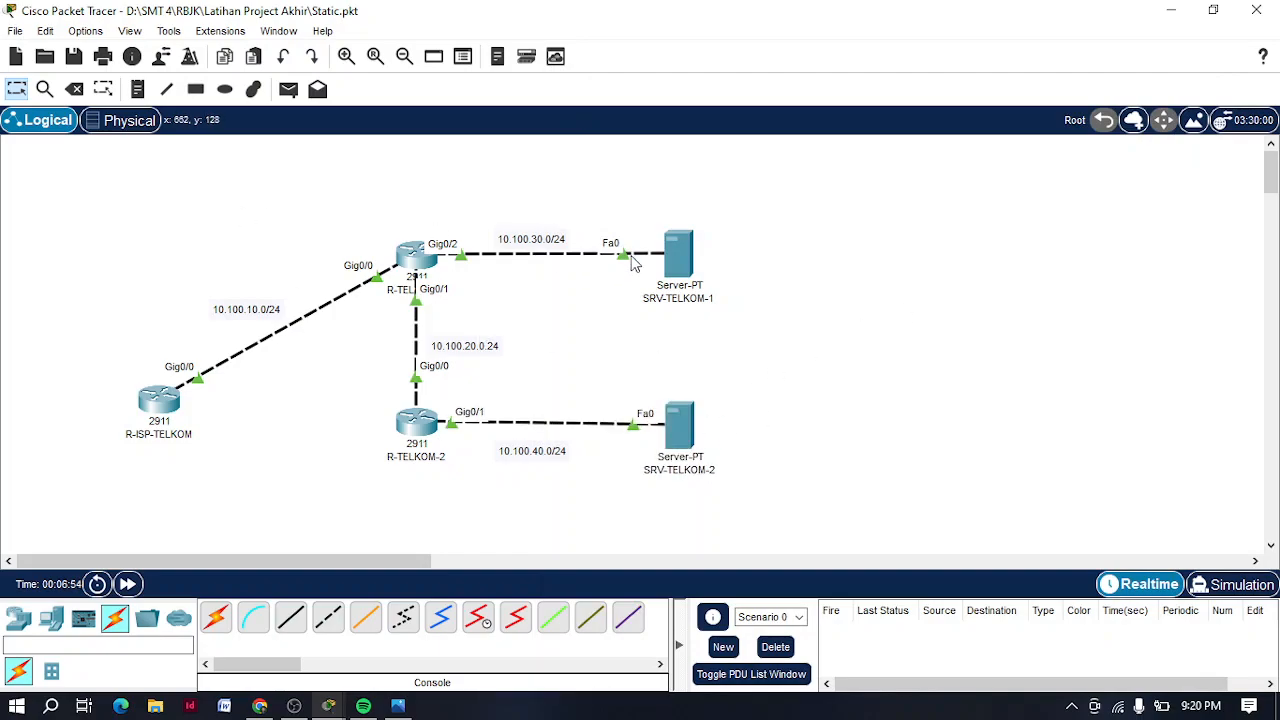
pyautogui.click(690, 258)
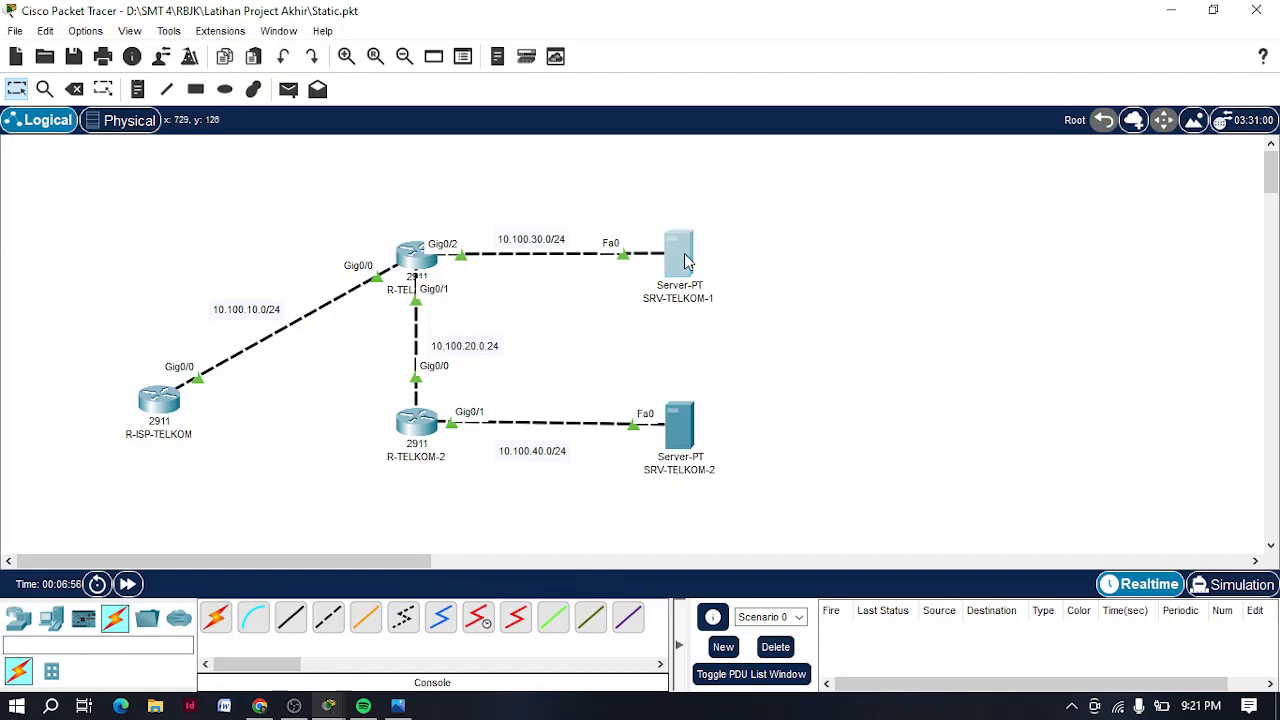
pyautogui.moveTo(706, 30); pyautogui.dragTo(940, 30)
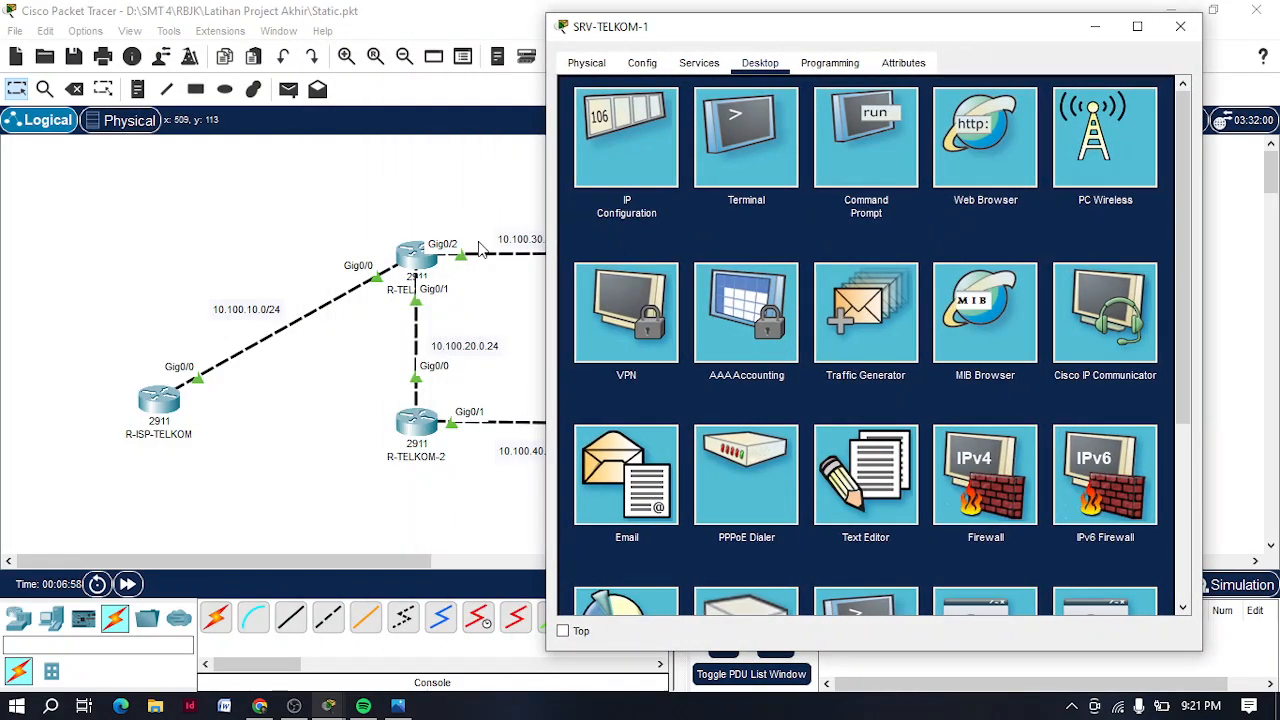
pyautogui.moveTo(802, 30); pyautogui.dragTo(540, 49)
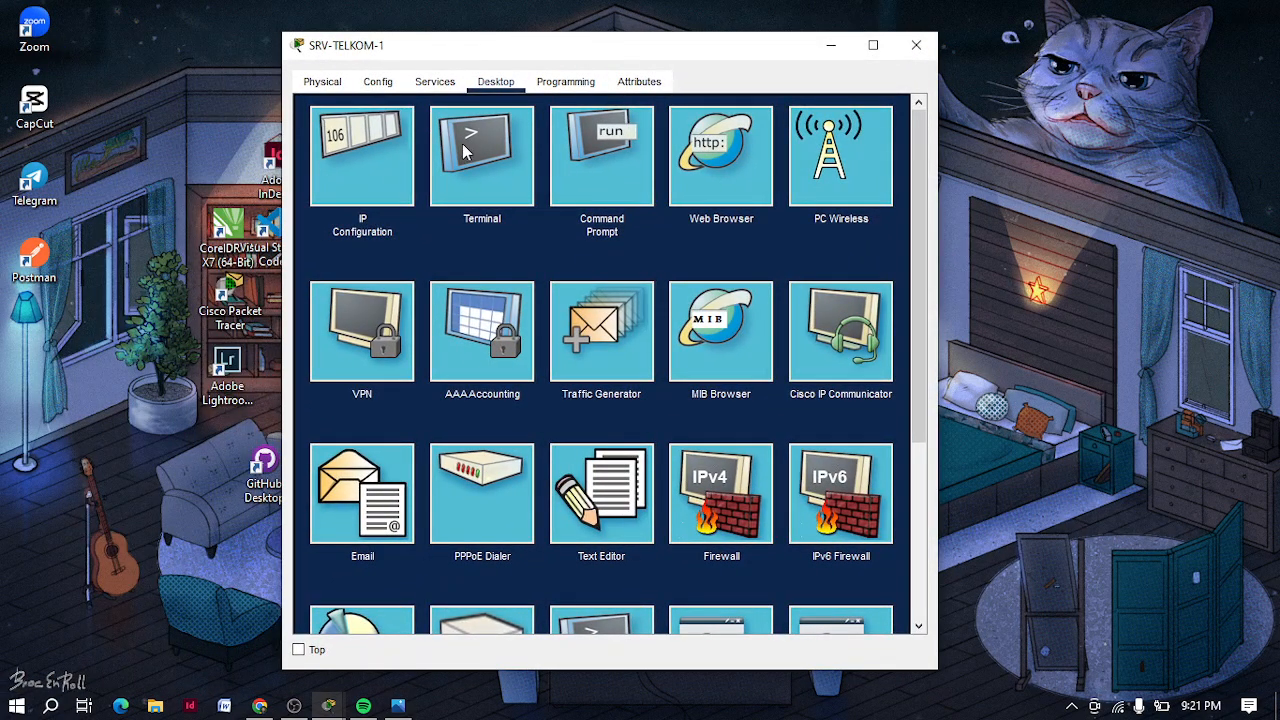
pyautogui.moveTo(328, 705)
pyautogui.click(350, 665)
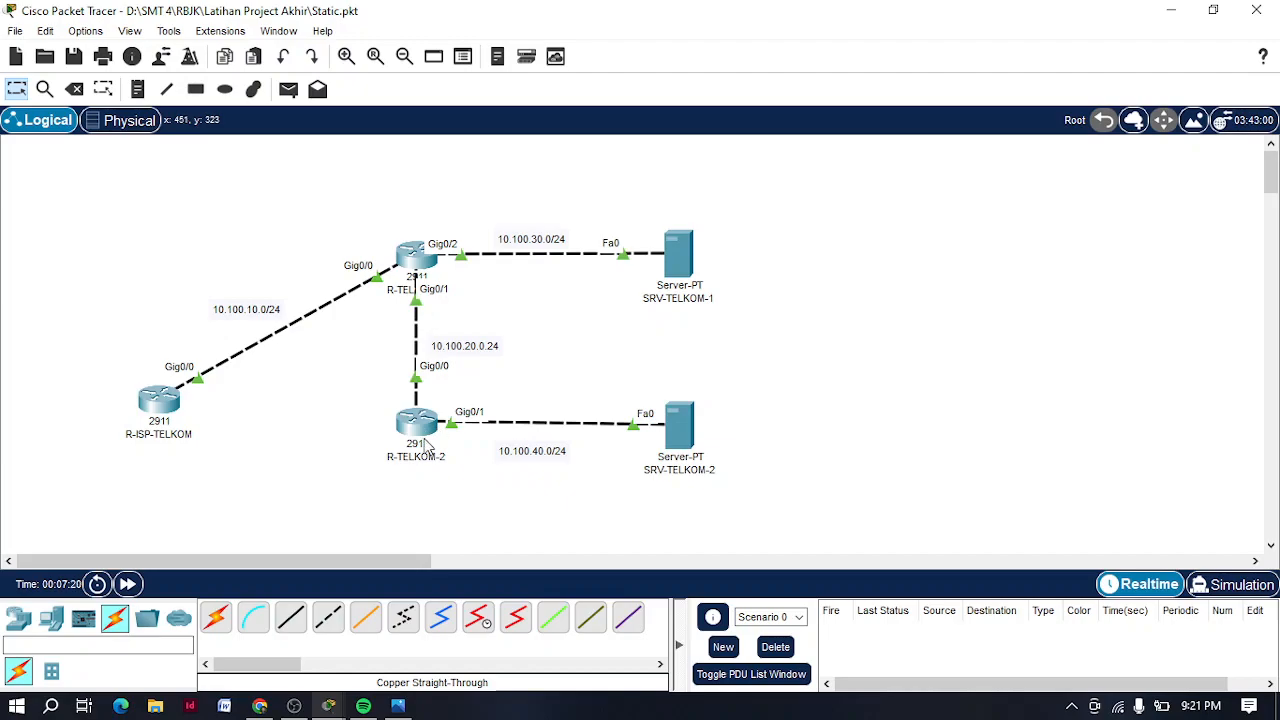
# Ping 10.100.40.1 from the command prompt of SRV-TELKOM-2 and interrupt the ping.
pyautogui.click(680, 433)
pyautogui.moveTo(641, 28); pyautogui.dragTo(843, 28)
pyautogui.click(818, 215)
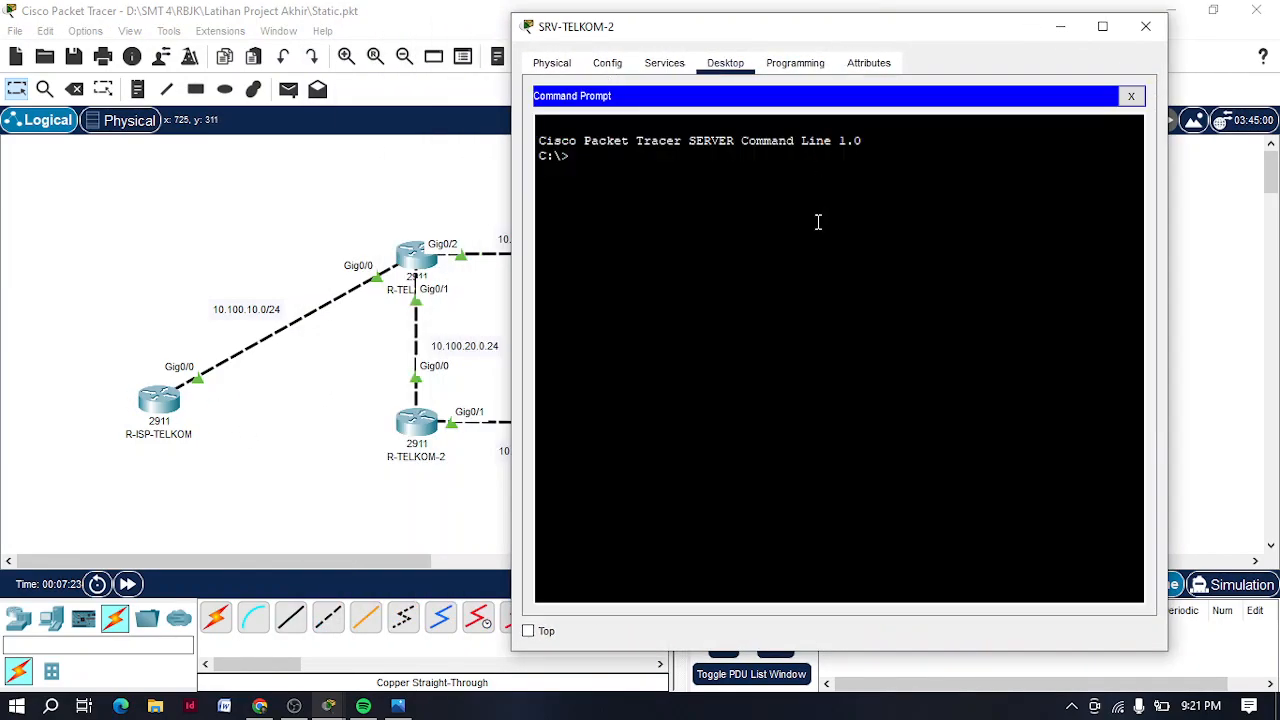
pyautogui.write('ping')
pyautogui.moveTo(743, 40); pyautogui.dragTo(875, 59)
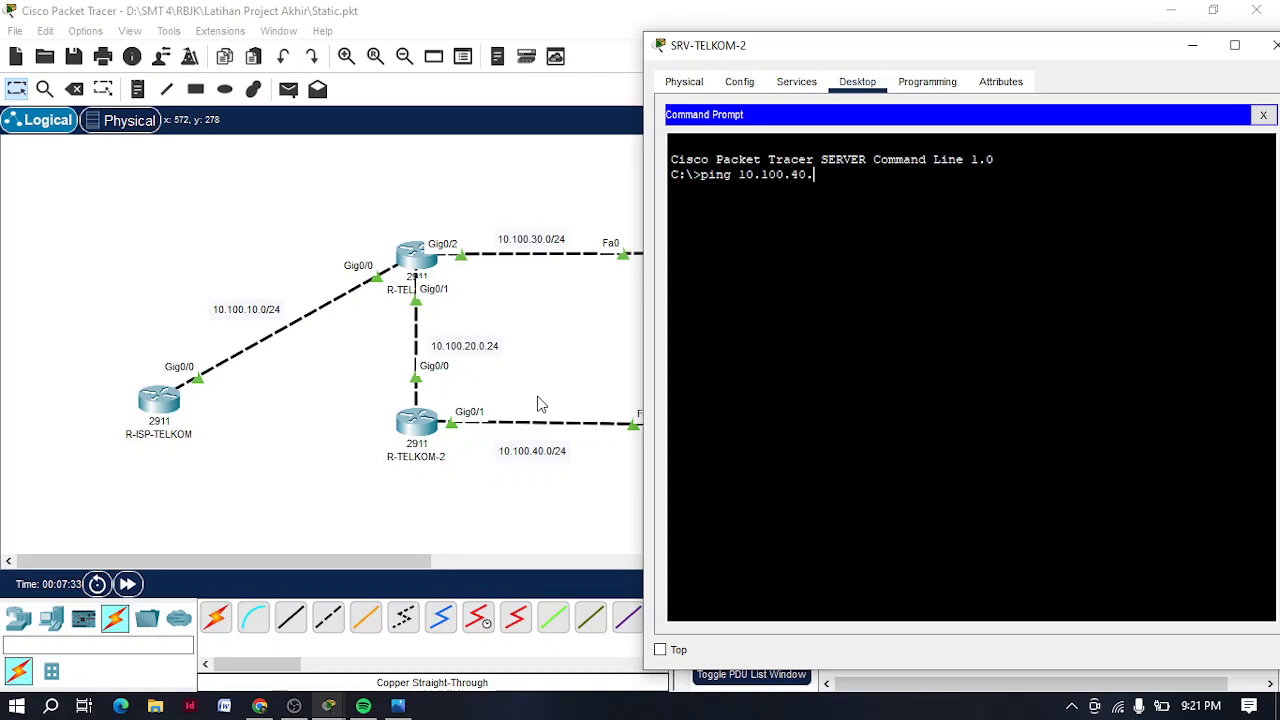
pyautogui.press('Return')
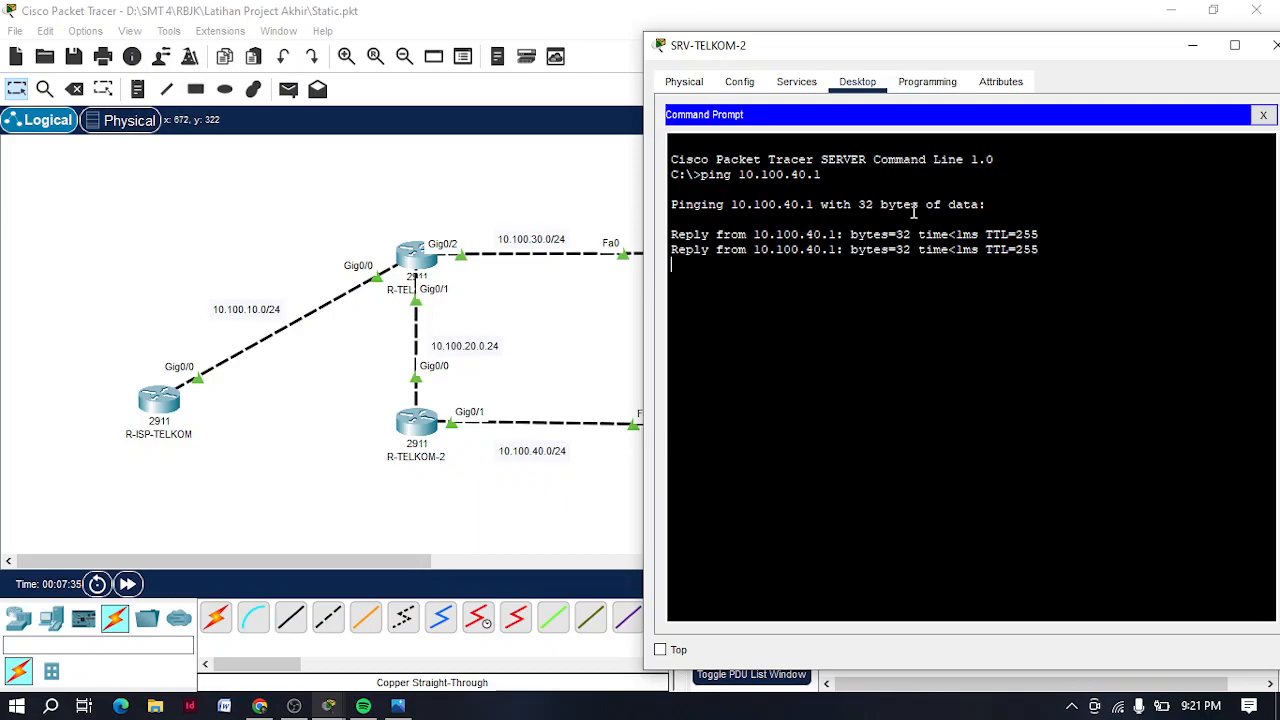
pyautogui.hotkey('ctrl', 'c')
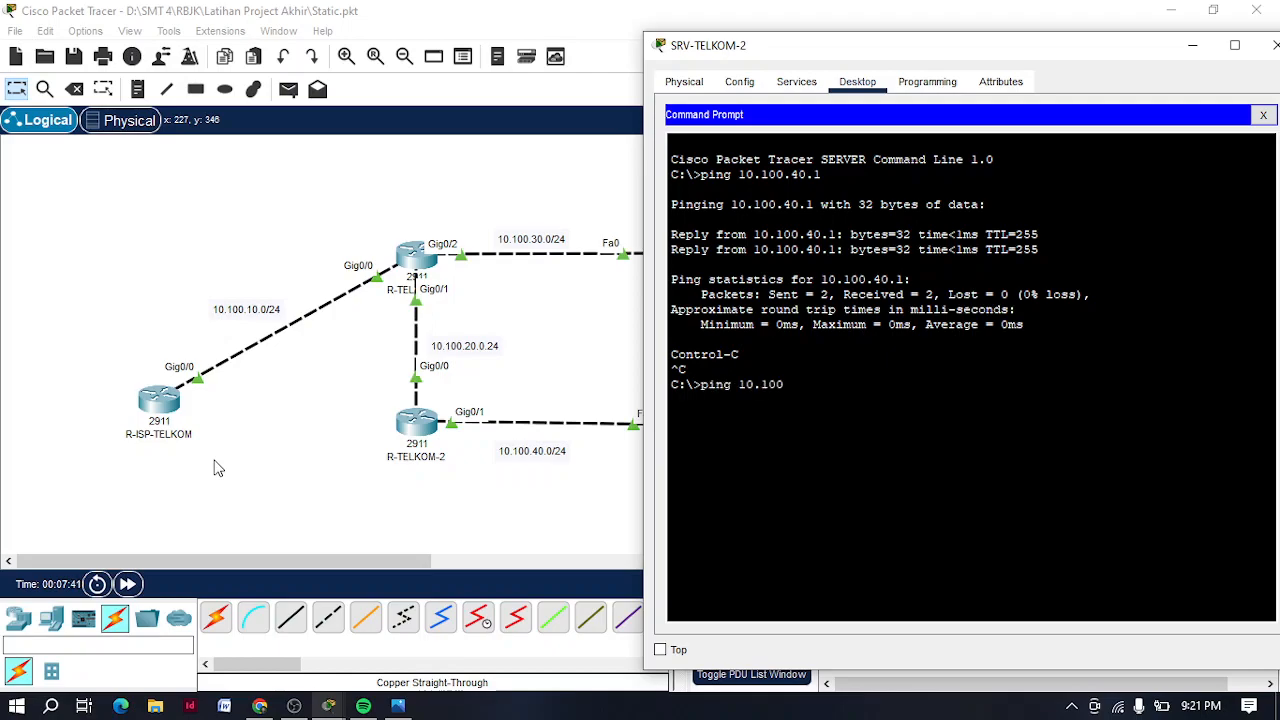
# Ping 10.100.10.1 from SRV-TELKOM-2 and close the server's window.
pyautogui.write('ping 10.100.10.1')
pyautogui.press('Return')
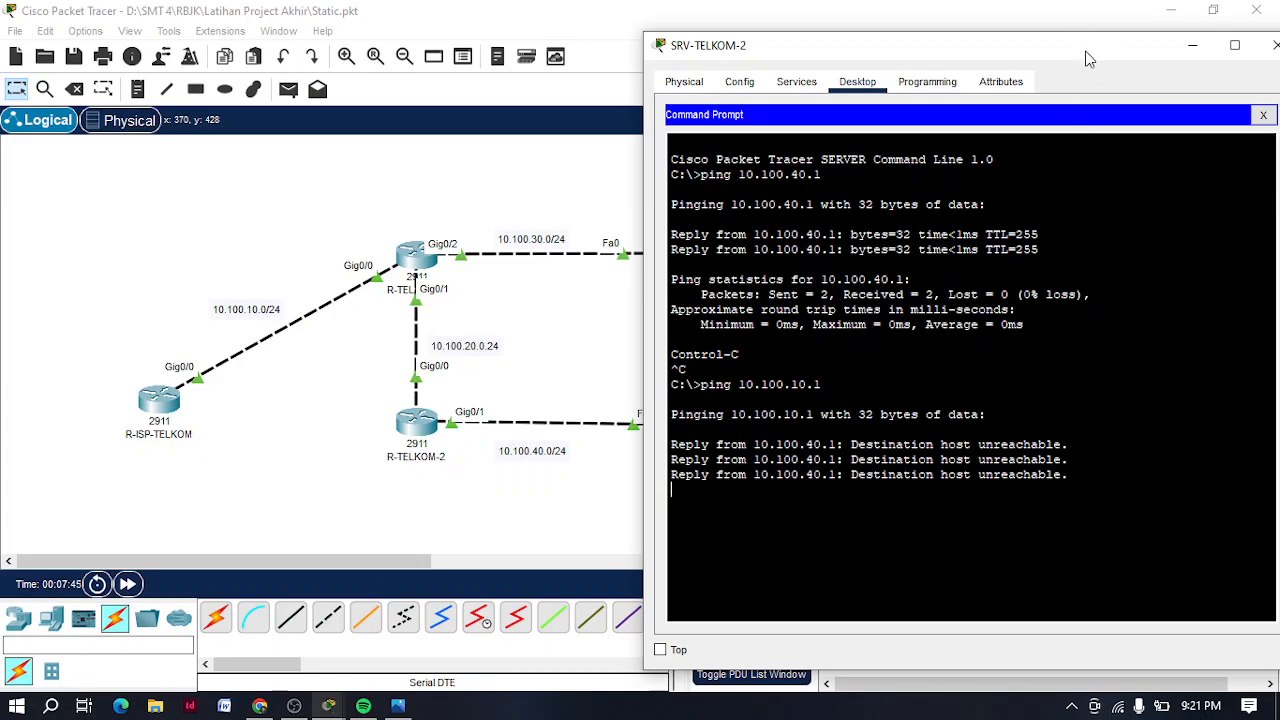
pyautogui.moveTo(1085, 51); pyautogui.dragTo(1000, 43)
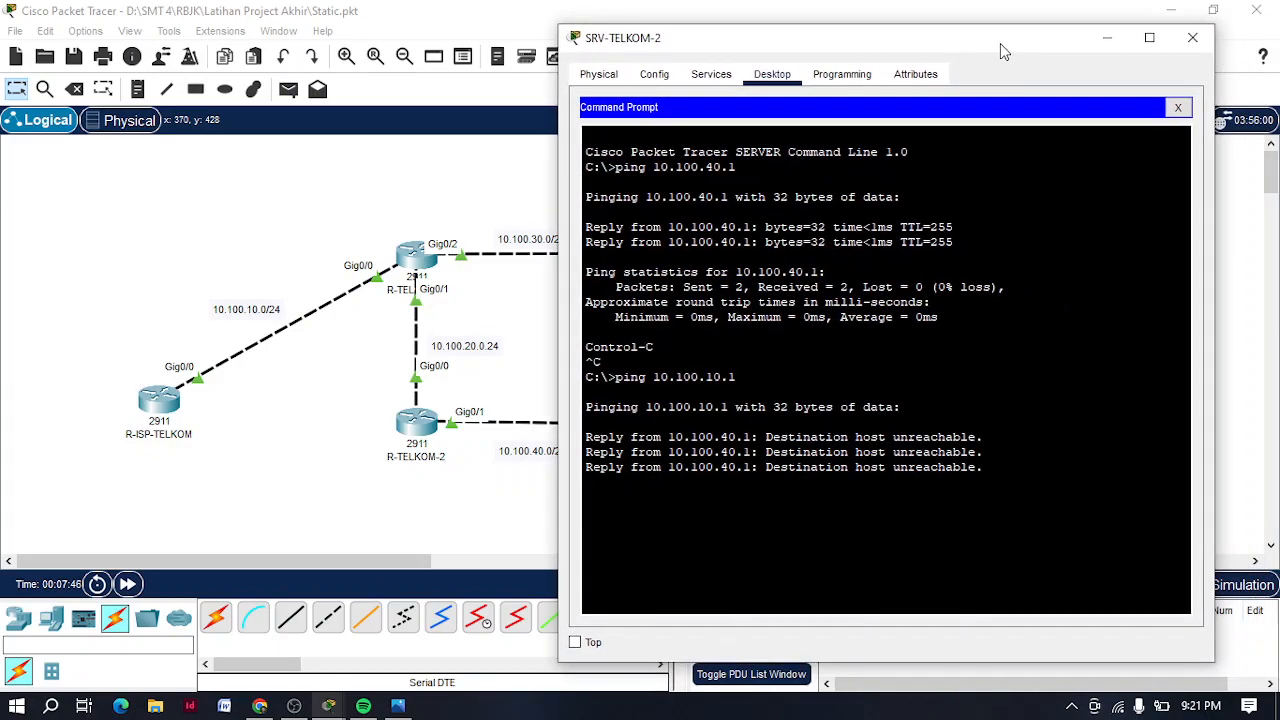
pyautogui.click(1192, 37)
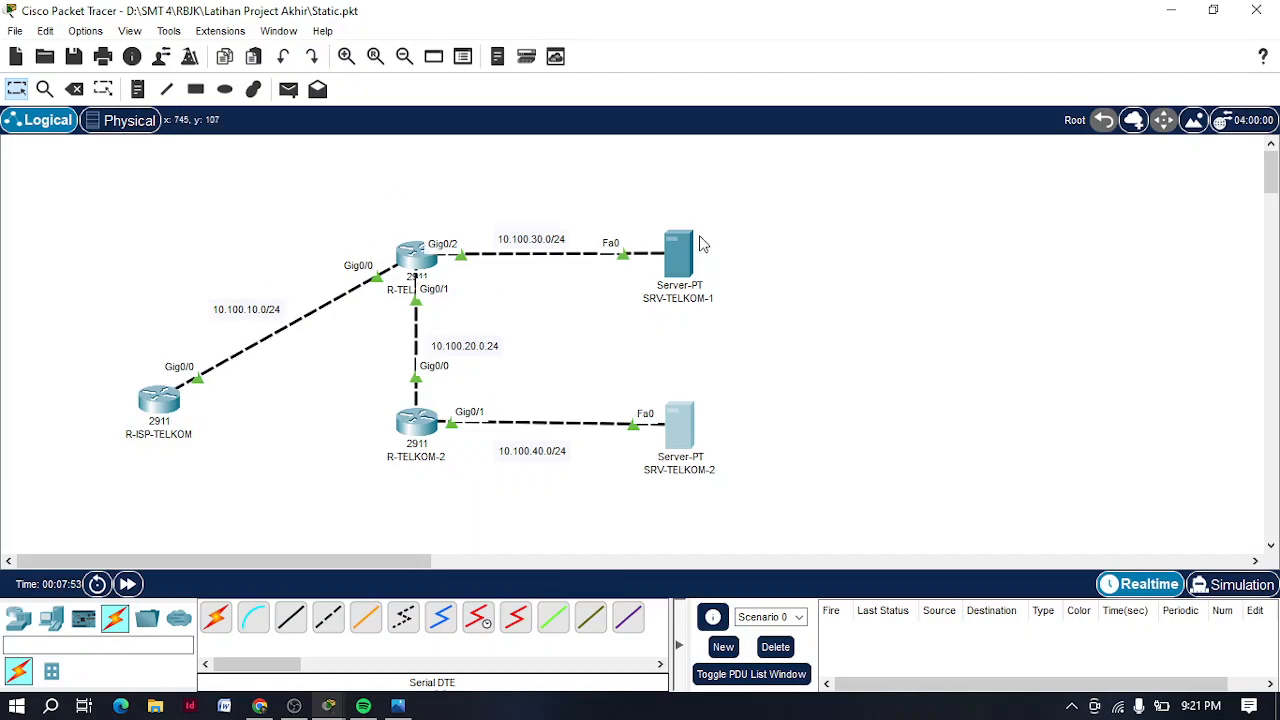
# Open the command line of R-ISP-TELKOM and exit interface configuration to global configuration mode.
pyautogui.click(168, 406)
pyautogui.moveTo(669, 41); pyautogui.dragTo(944, 62)
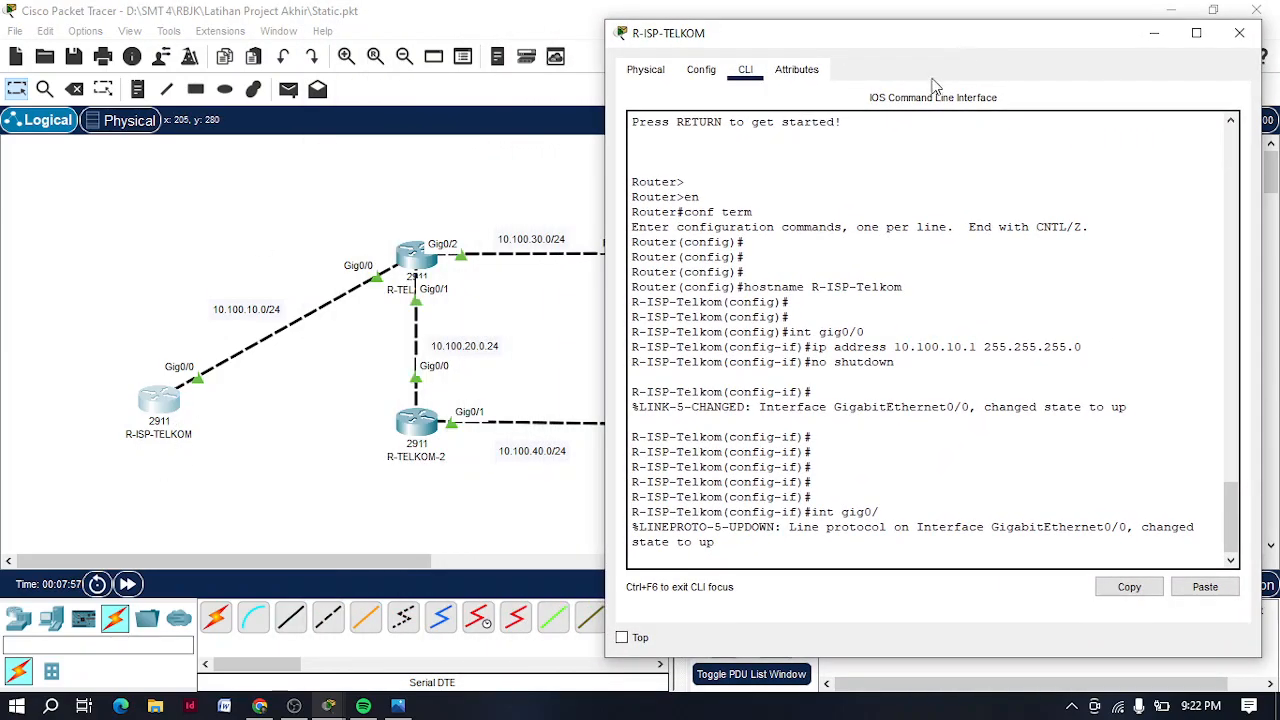
pyautogui.press('Return')
pyautogui.press('Return')
pyautogui.press('Return')
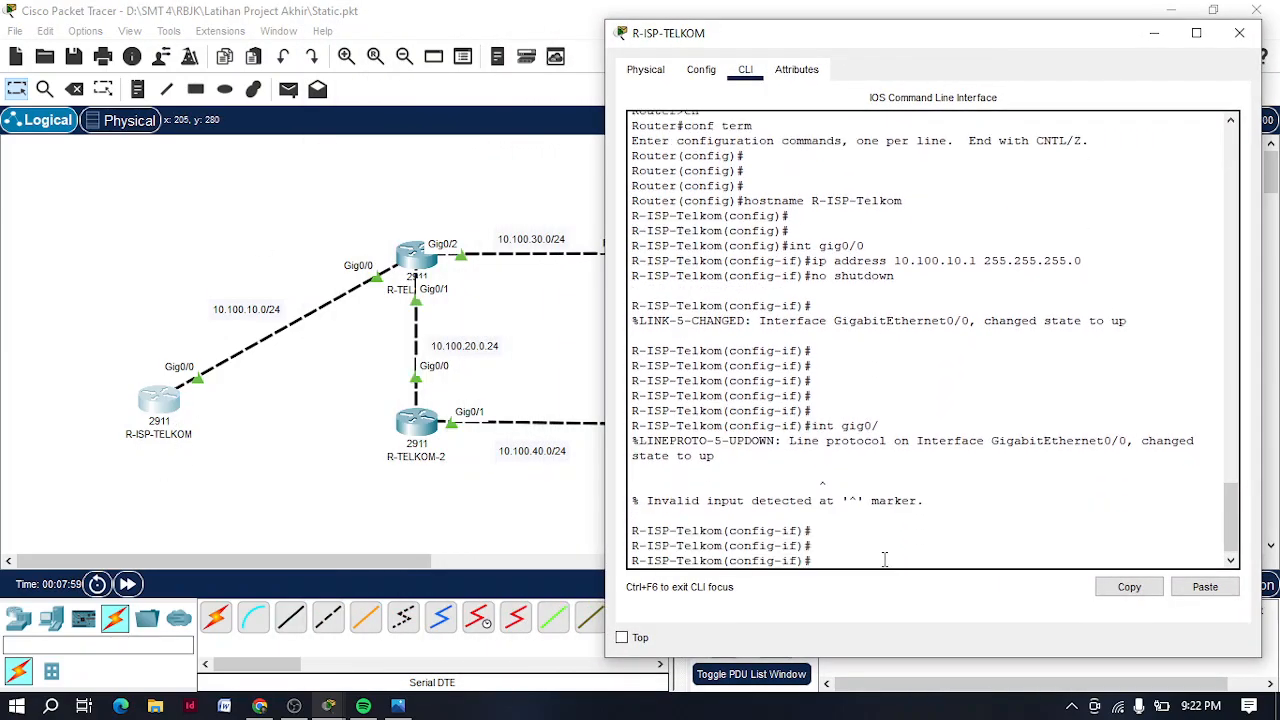
pyautogui.write('exit')
pyautogui.press('Return')
pyautogui.press('Return')
pyautogui.press('Return')
pyautogui.press('Return')
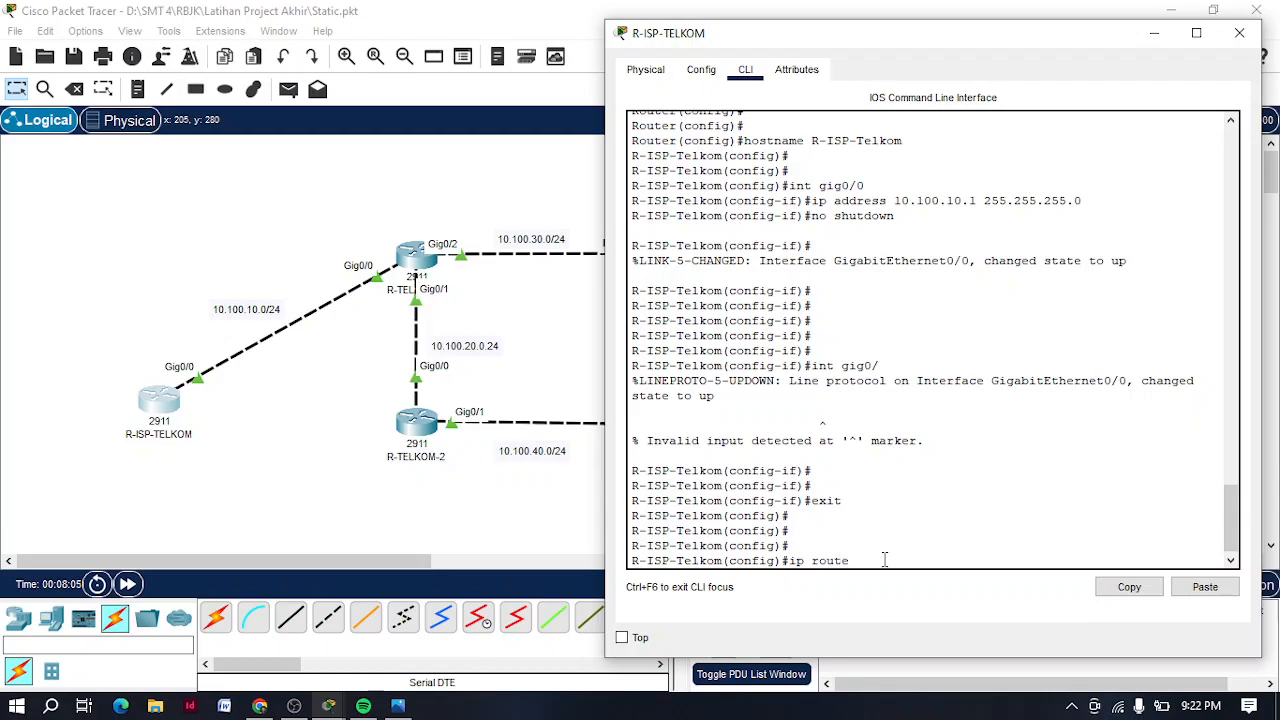
# Add the static route 10.100.10.0 255.255.255.0 via 10.100.10.2 on R-ISP-TELKOM, checking the next-hop address in R-TELKOM-1's configuration.
pyautogui.moveTo(783, 36); pyautogui.dragTo(821, 31)
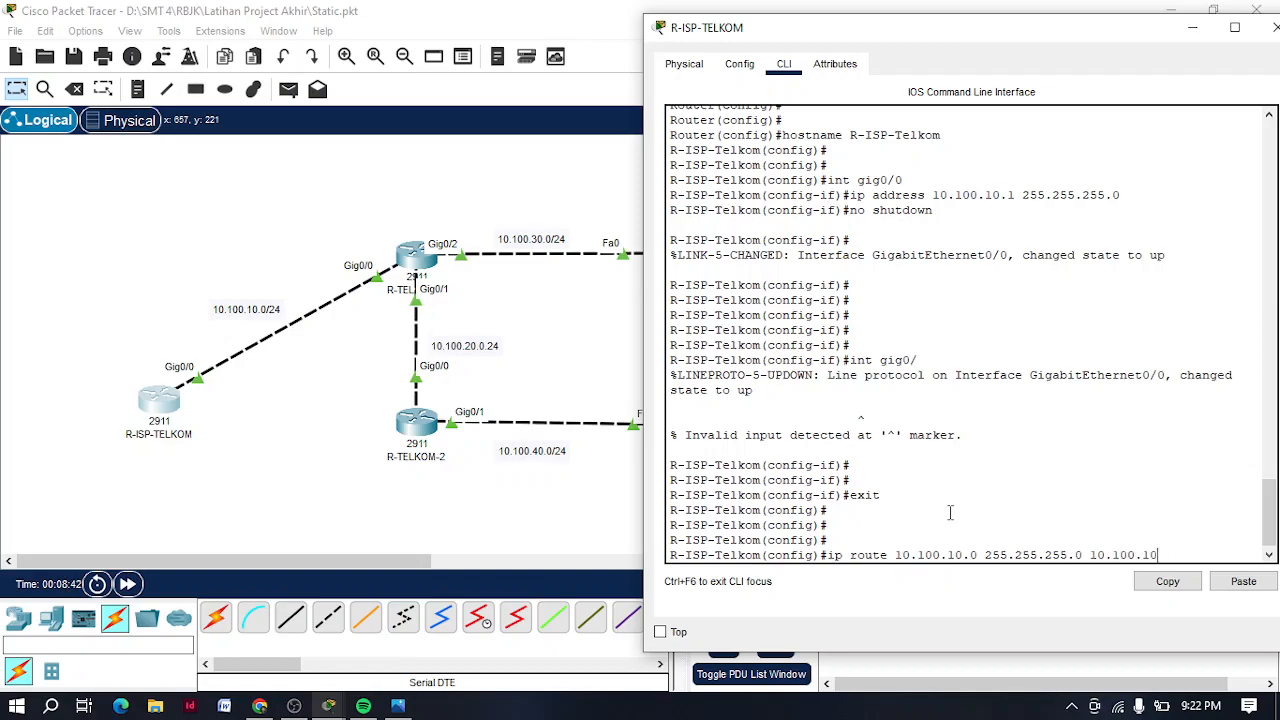
pyautogui.click(416, 258)
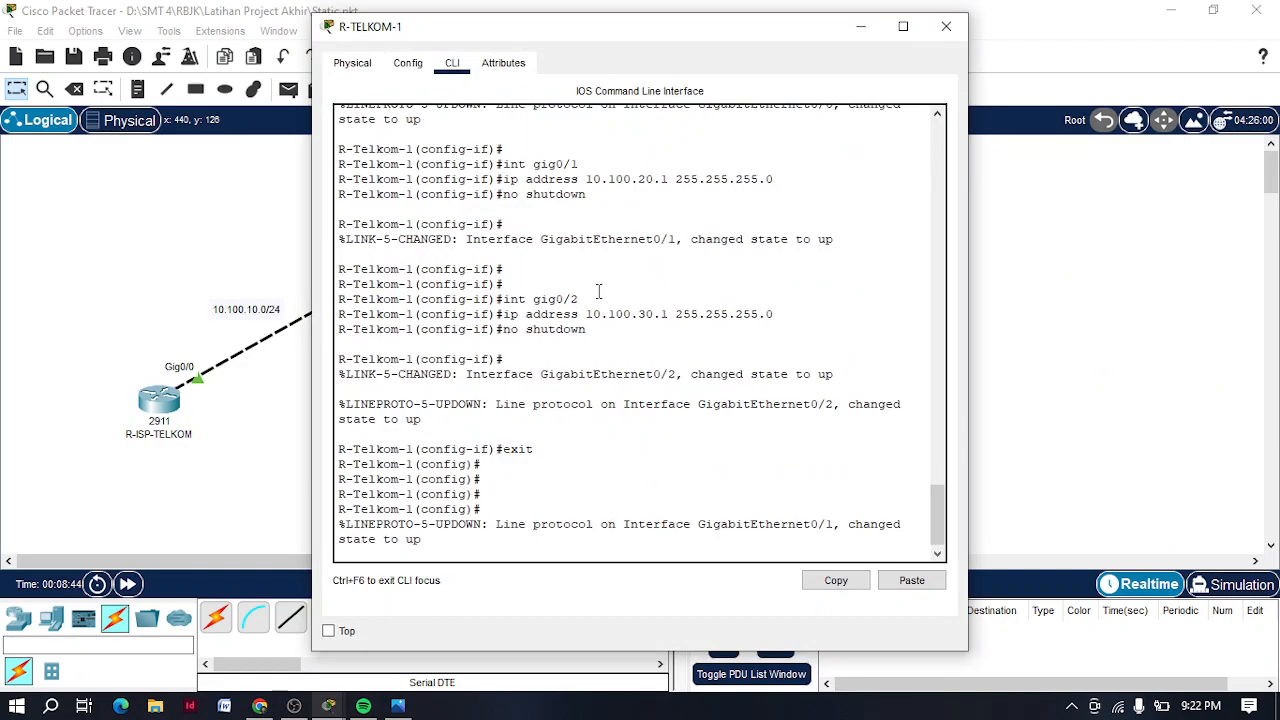
pyautogui.moveTo(557, 36); pyautogui.dragTo(748, 40)
pyautogui.scroll(6, 764, 290)
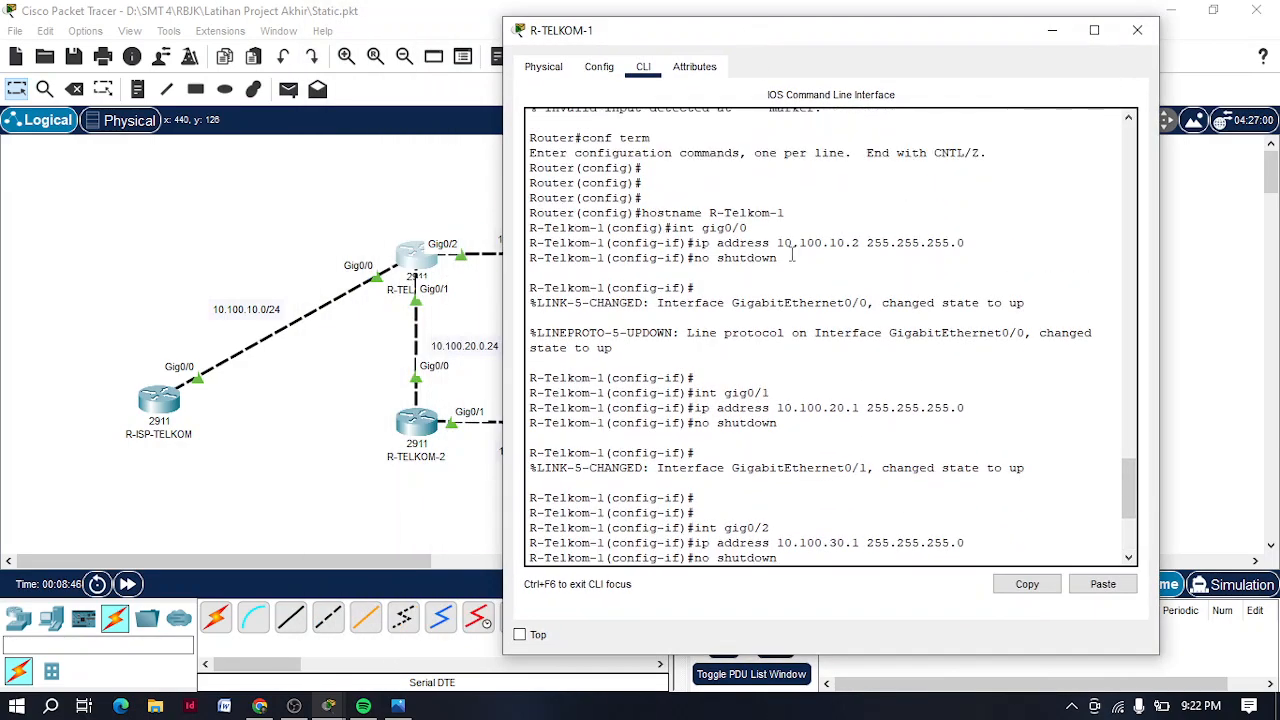
pyautogui.click(1052, 30)
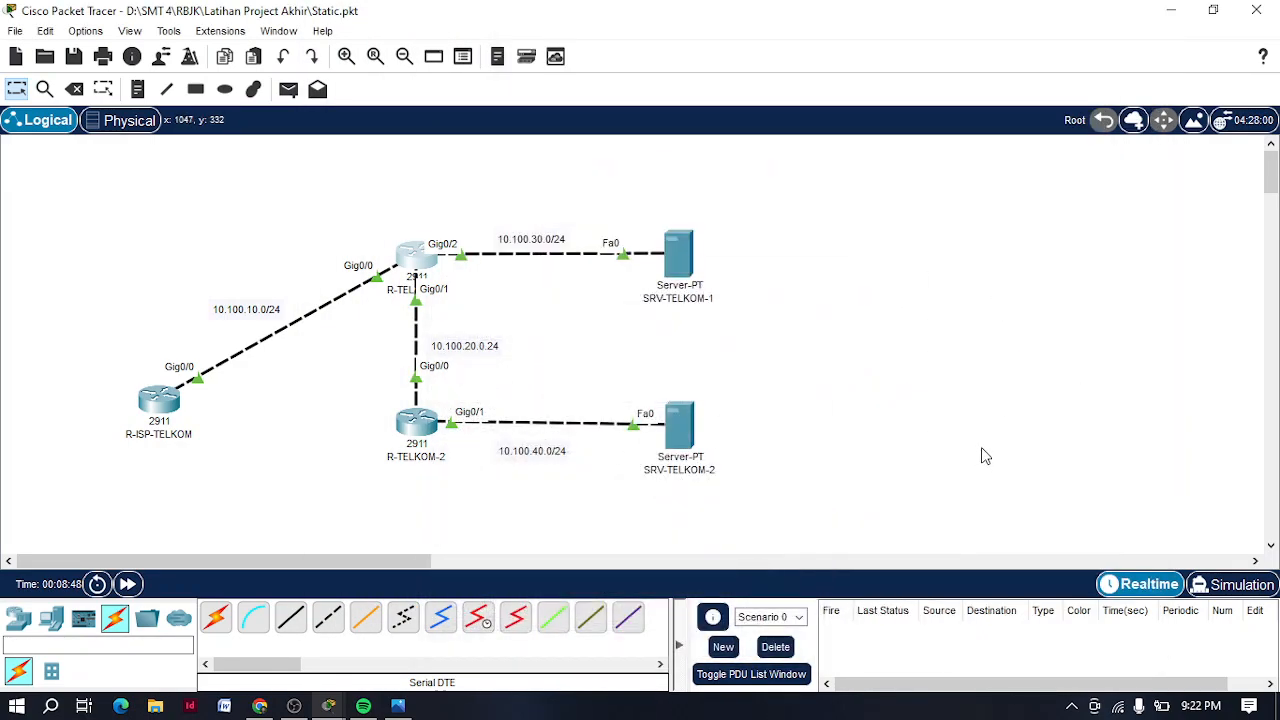
pyautogui.click(150, 405)
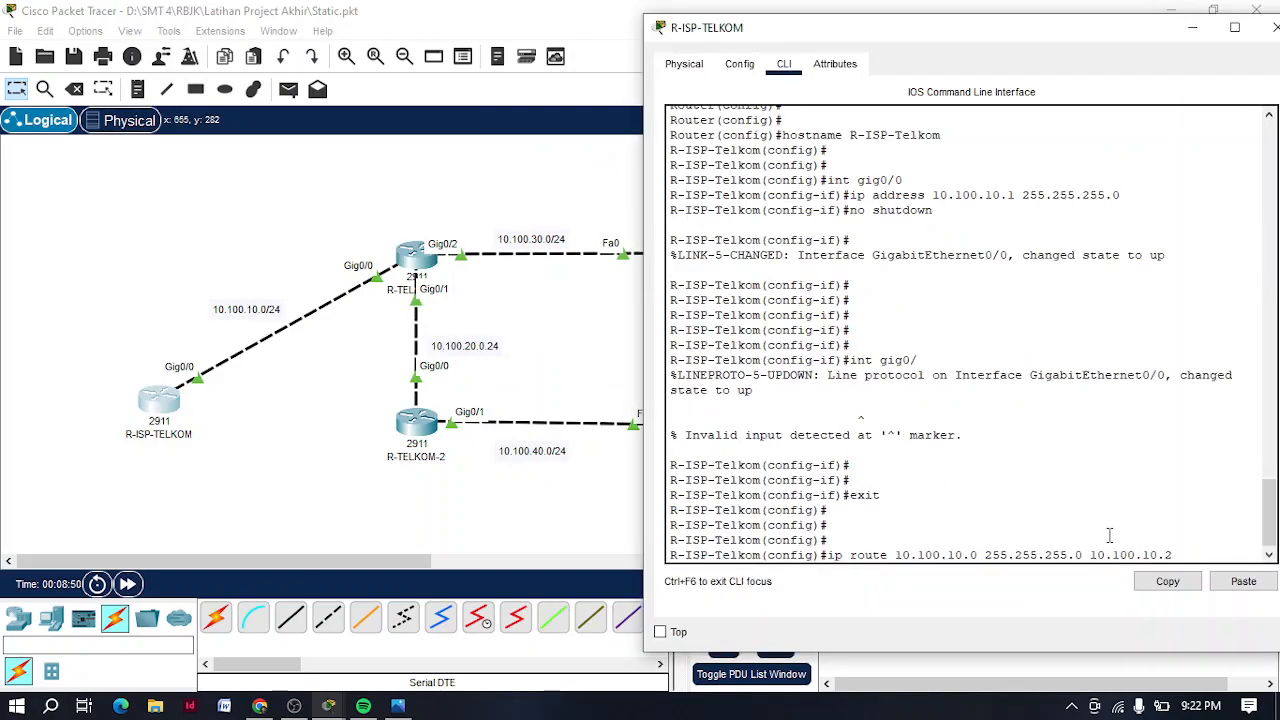
pyautogui.press('Return')
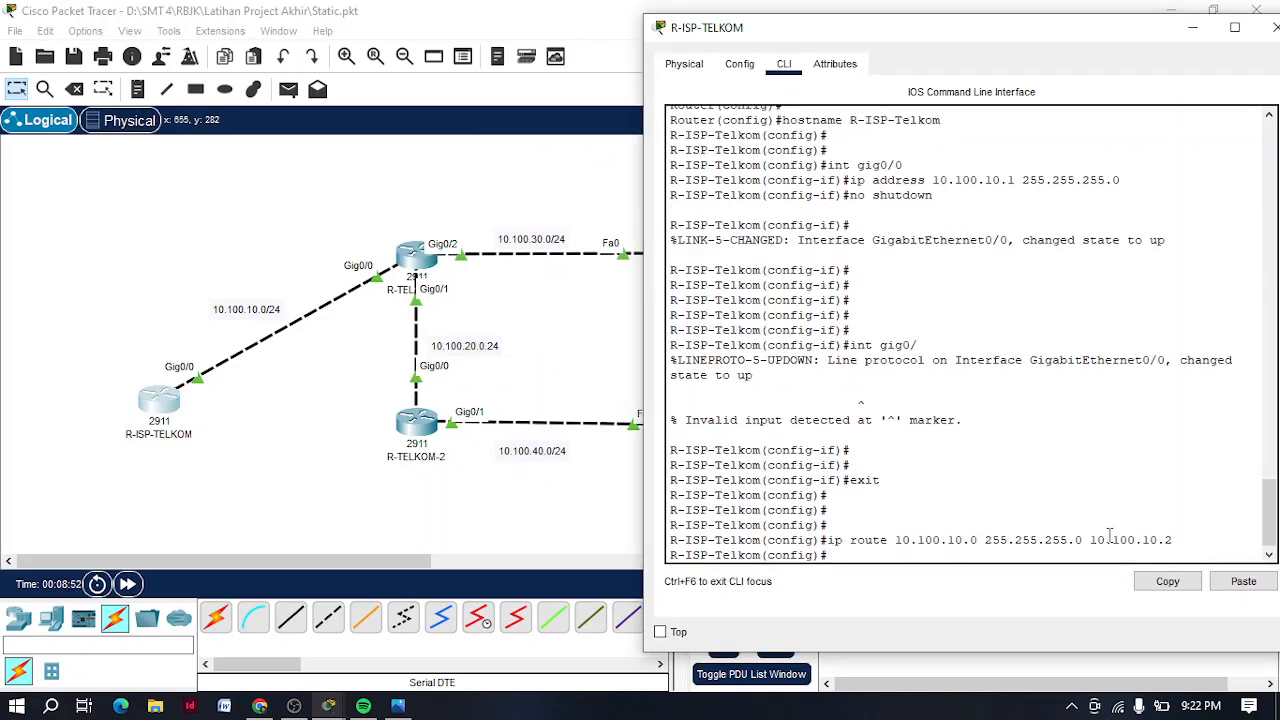
# Add a static route on R-ISP-TELKOM to 10.100.30.0 255.255.255.0 via 10.100.10.2.
pyautogui.press('Up')
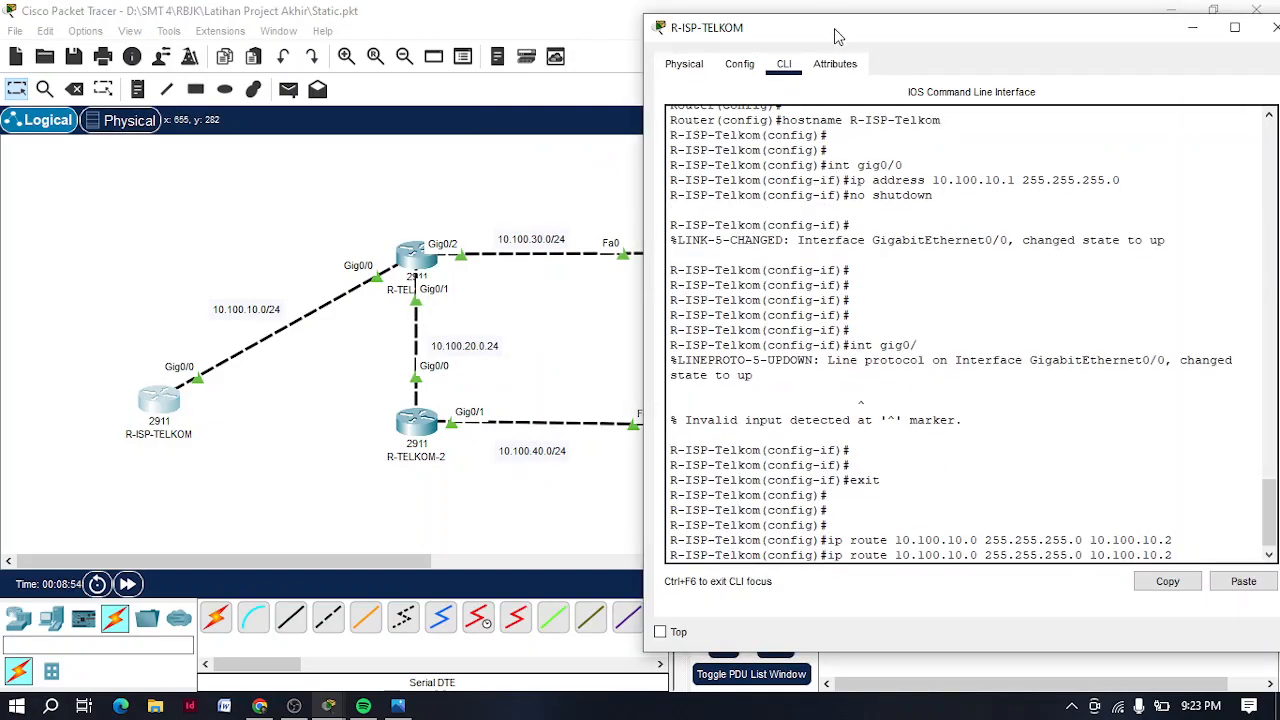
pyautogui.moveTo(838, 36); pyautogui.dragTo(862, 35)
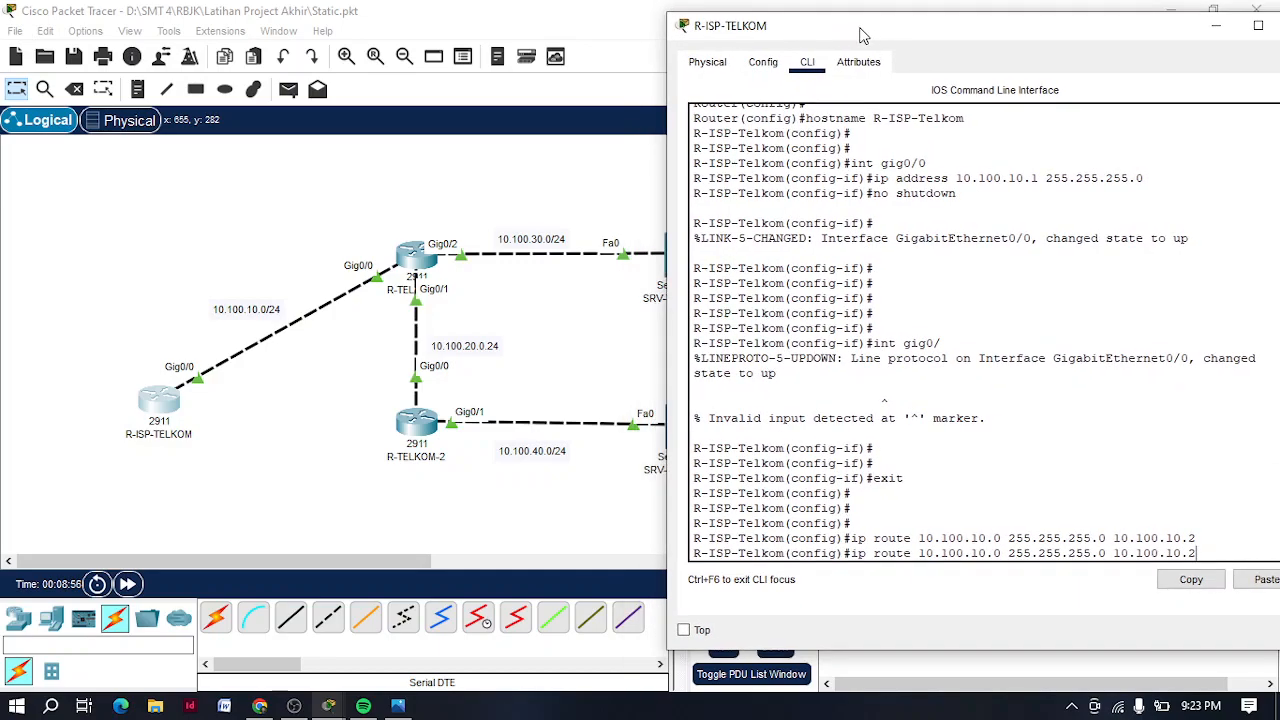
pyautogui.moveTo(788, 33)
pyautogui.mouseDown()
pyautogui.moveTo(835, 38)
pyautogui.moveTo(800, 37)
pyautogui.mouseUp()
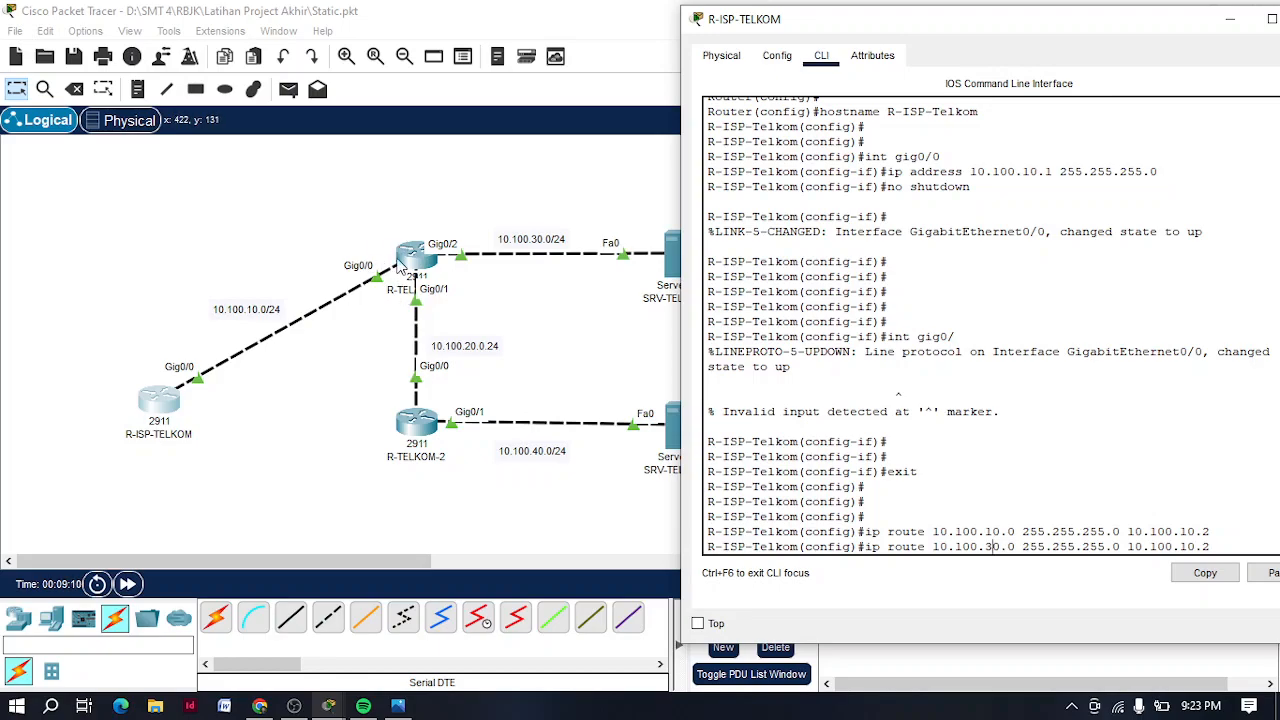
pyautogui.press('Return')
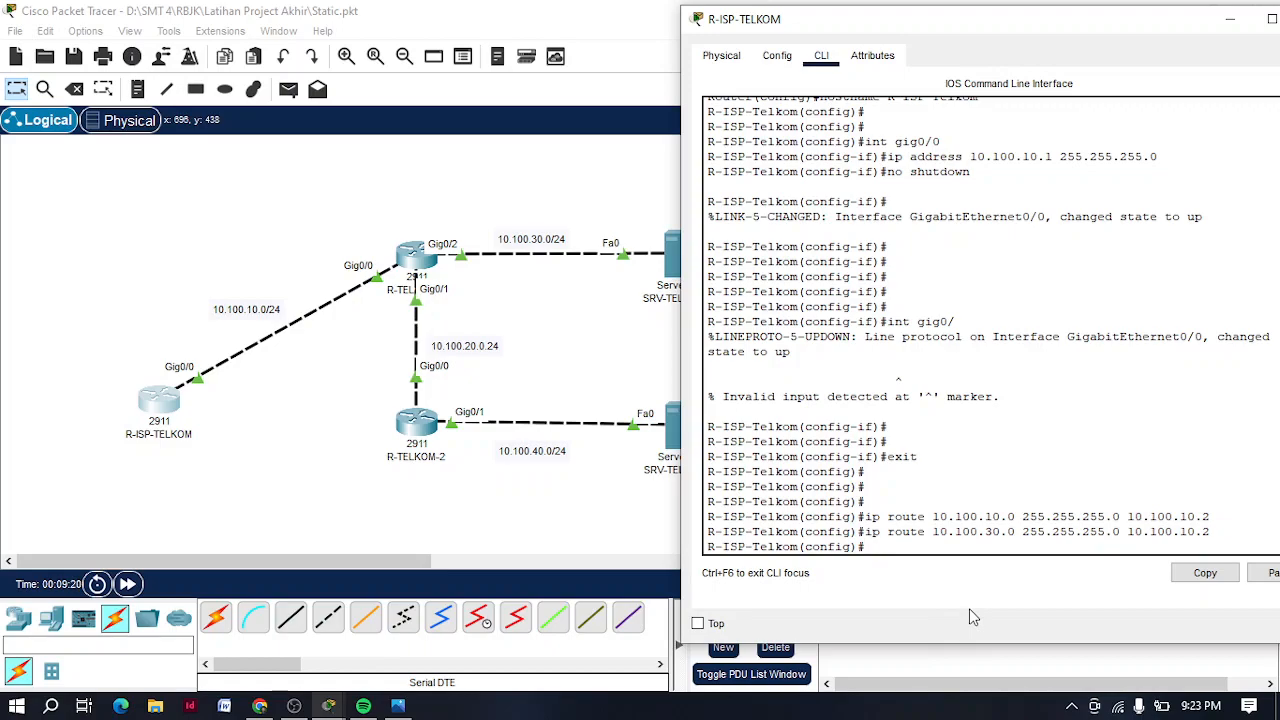
# Add a static route on R-ISP-TELKOM to 10.100.20.0 255.255.255.0 via 10.100.10.2.
pyautogui.press('Up')
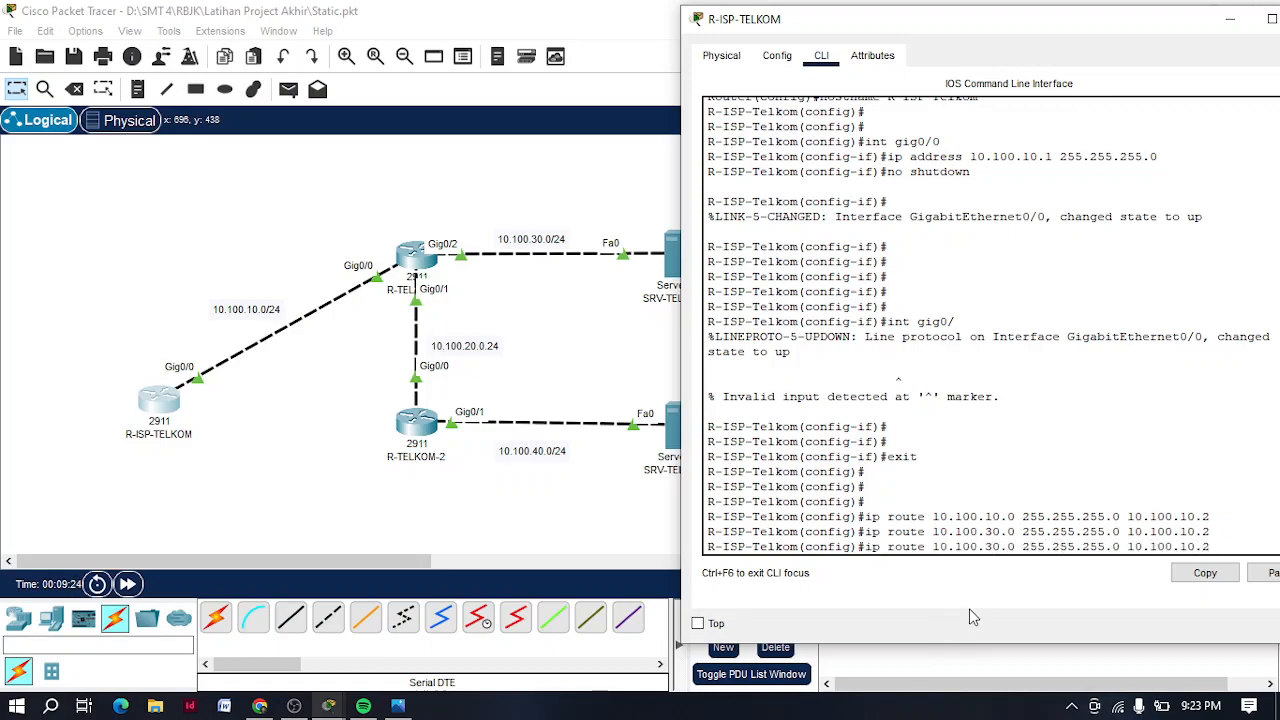
pyautogui.press('BackSpace')
pyautogui.write('2')
pyautogui.press('Return')
# Add a static route on R-ISP-TELKOM to 10.100.40.0 255.255.255.0 via 10.100.10.2.
pyautogui.press('Up')
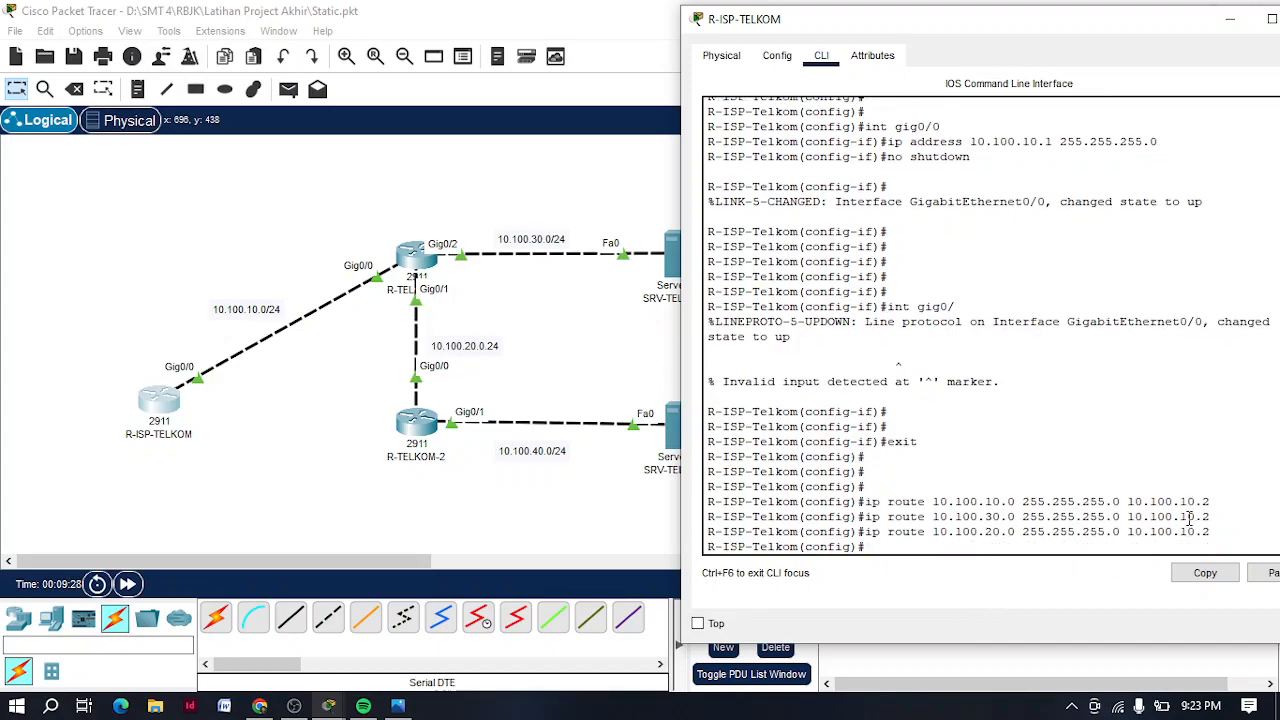
pyautogui.press('Left')
pyautogui.press('Left')
pyautogui.press('Left')
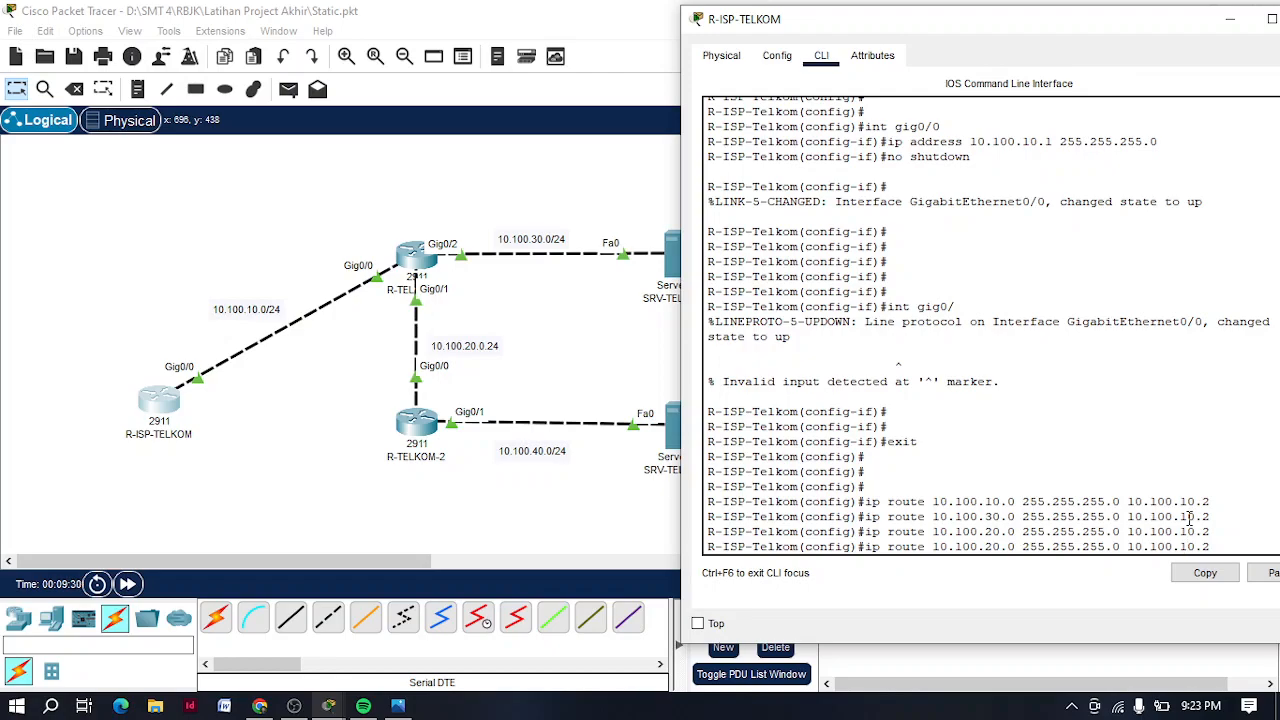
pyautogui.moveTo(782, 37); pyautogui.dragTo(766, 7)
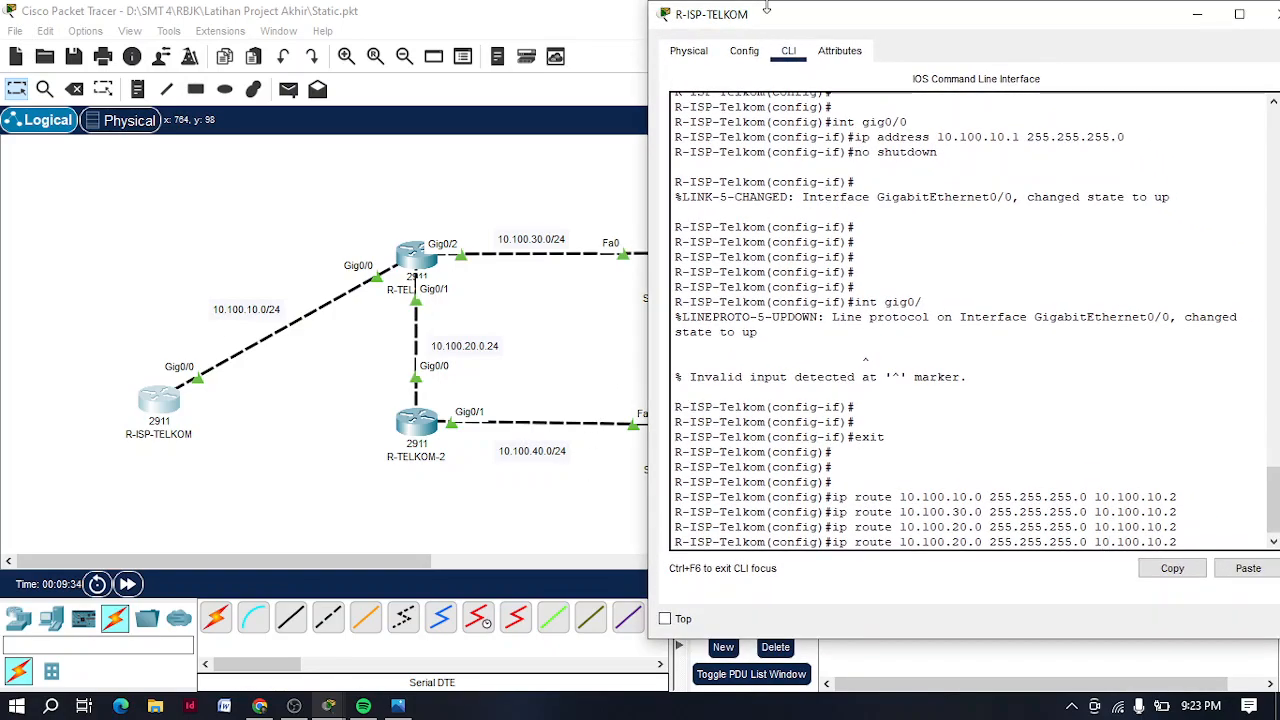
pyautogui.press('BackSpace')
pyautogui.write('4')
pyautogui.press('Return')
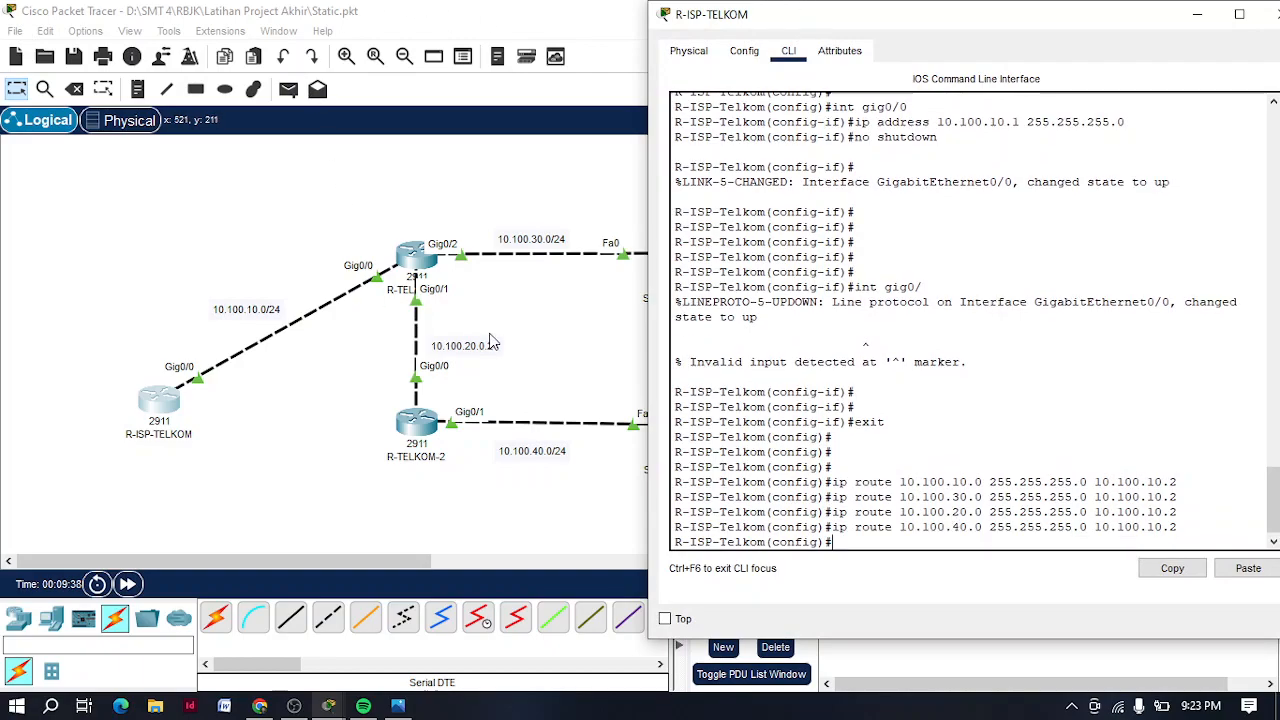
# Exit global configuration mode on R-ISP-TELKOM.
pyautogui.write('exit')
pyautogui.press('Return')
pyautogui.press('Return')
pyautogui.press('Return')
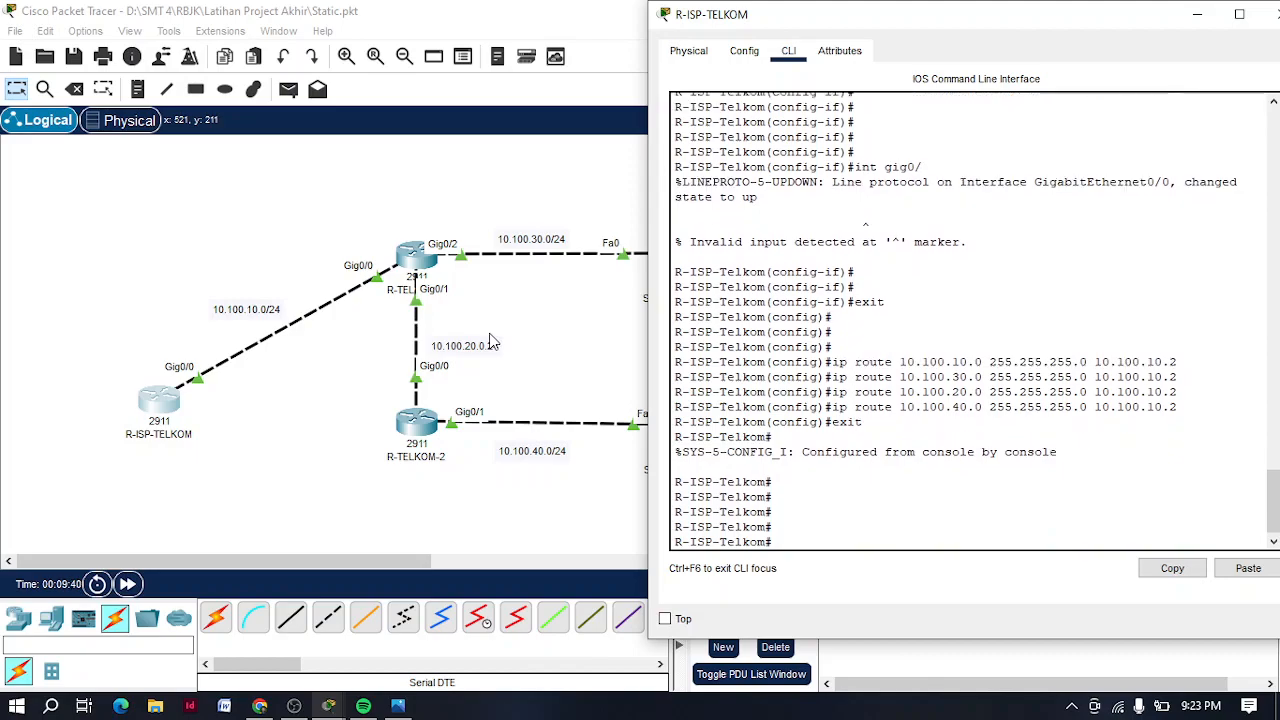
# Open the command line of R-TELKOM-1, exit the current configuration session and re-enter global configuration mode with conf term.
pyautogui.click(473, 294)
pyautogui.click(416, 256)
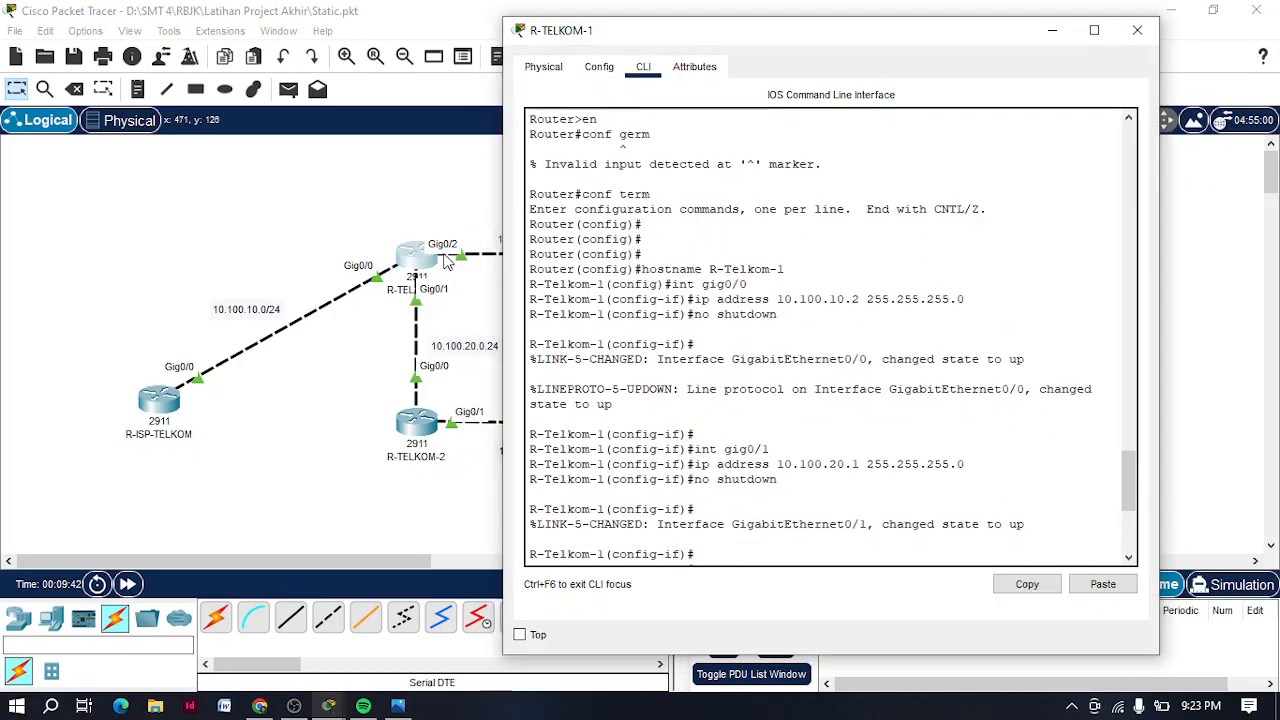
pyautogui.moveTo(683, 24); pyautogui.dragTo(744, 32)
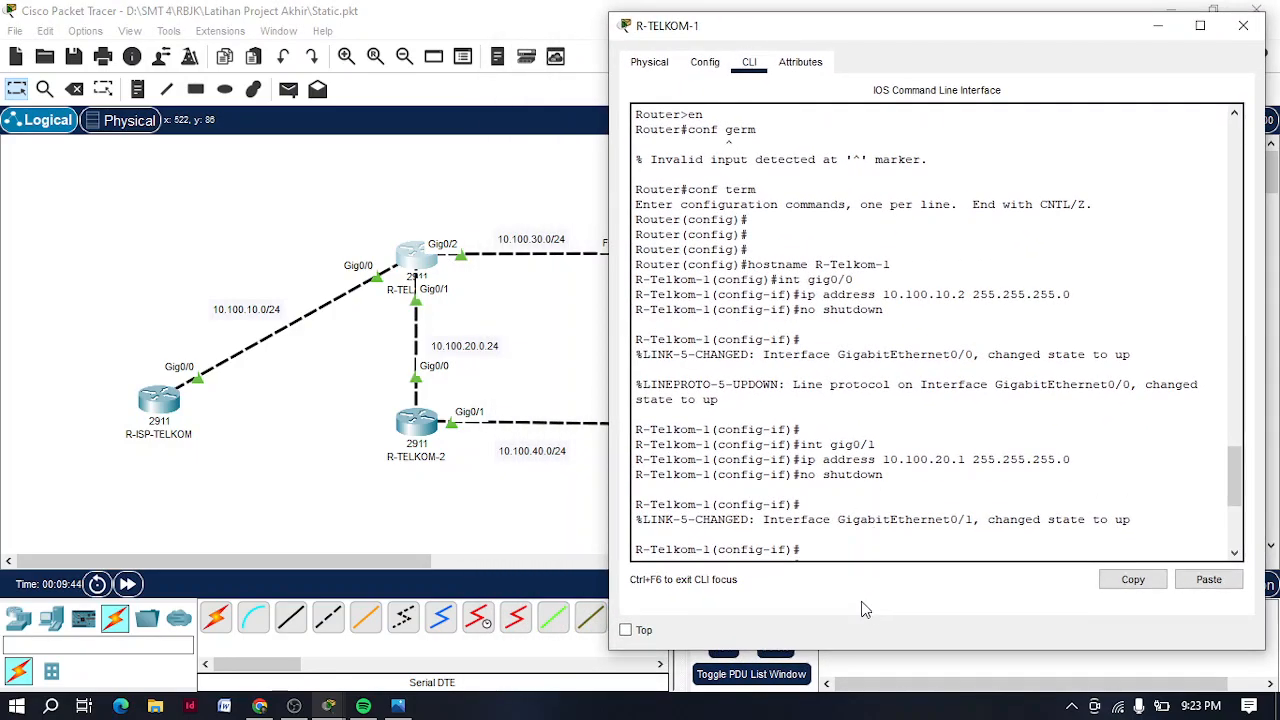
pyautogui.write('int gig0/2 ip address 10.100.30.1 255.255.255.0 no shutdown  exit   exit')
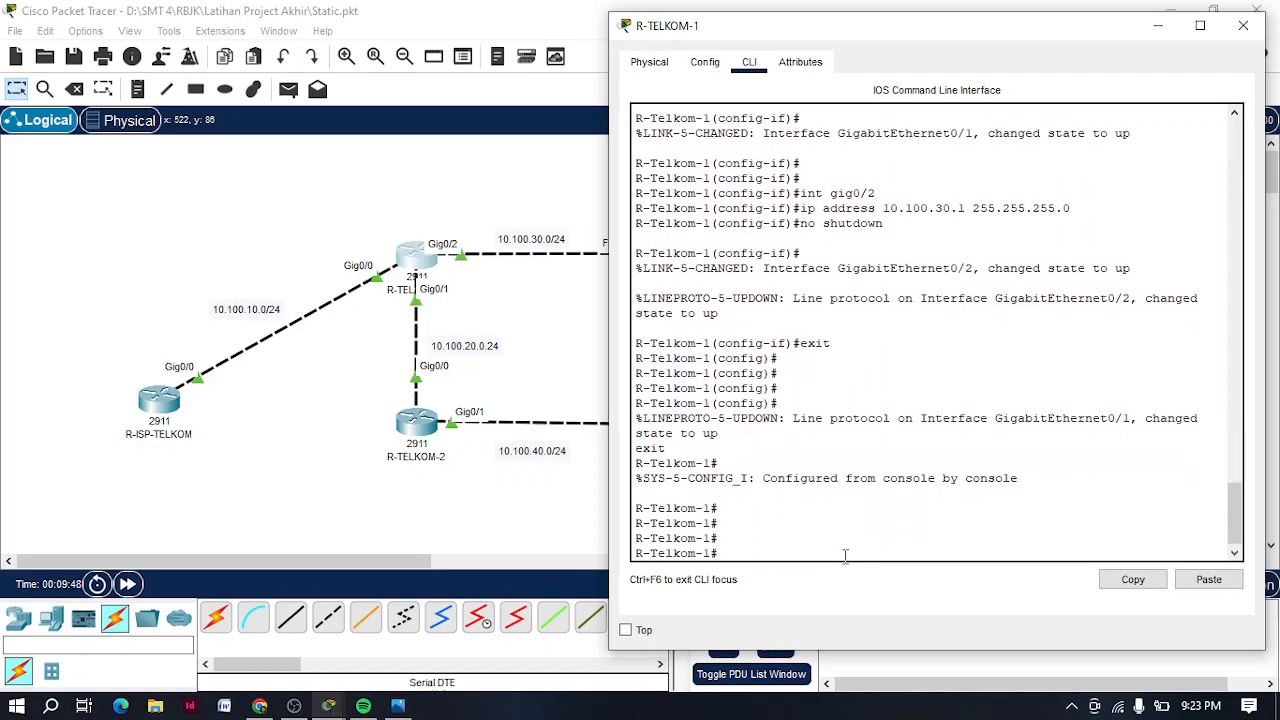
pyautogui.write('conf term')
pyautogui.press('Return')
pyautogui.press('Return')
pyautogui.press('Return')
pyautogui.press('Return')
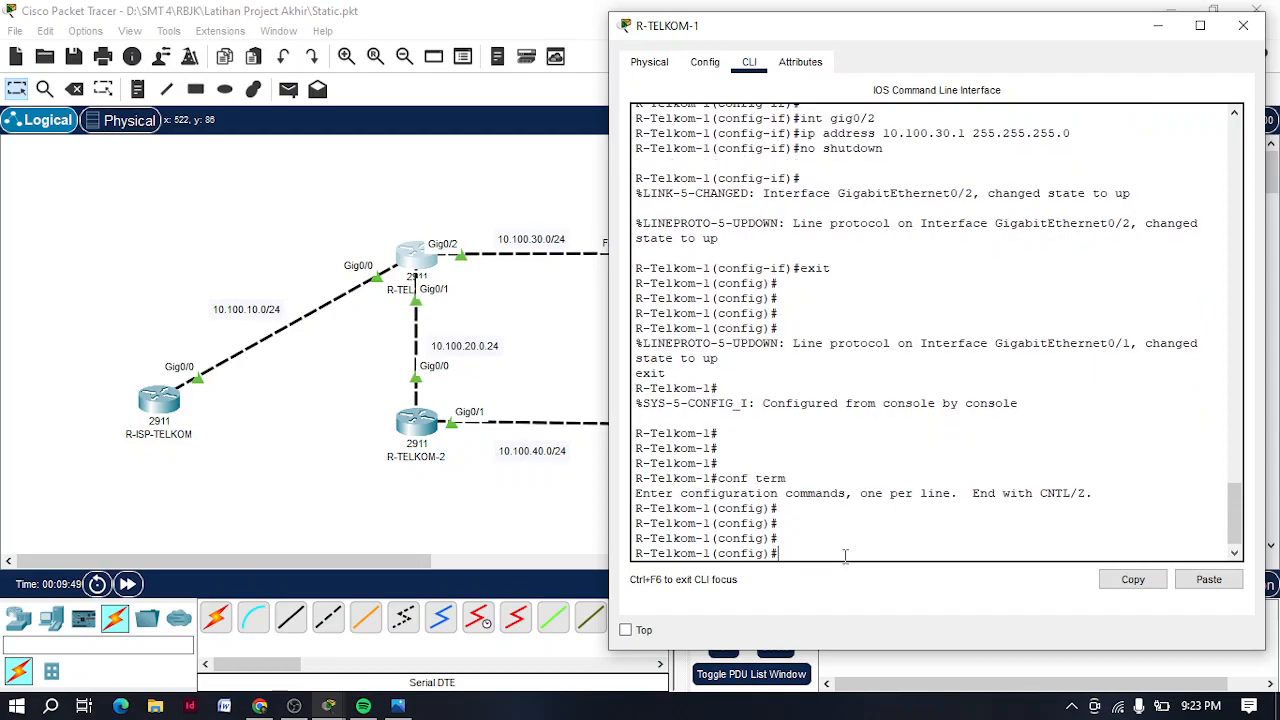
# Add a static route on R-TELKOM-1 to 10.100.10.0 255.255.255.0 via 10.100.10.1.
pyautogui.write('ip route')
pyautogui.moveTo(773, 32)
pyautogui.mouseDown()
pyautogui.moveTo(784, 31)
pyautogui.moveTo(772, 33)
pyautogui.mouseUp()
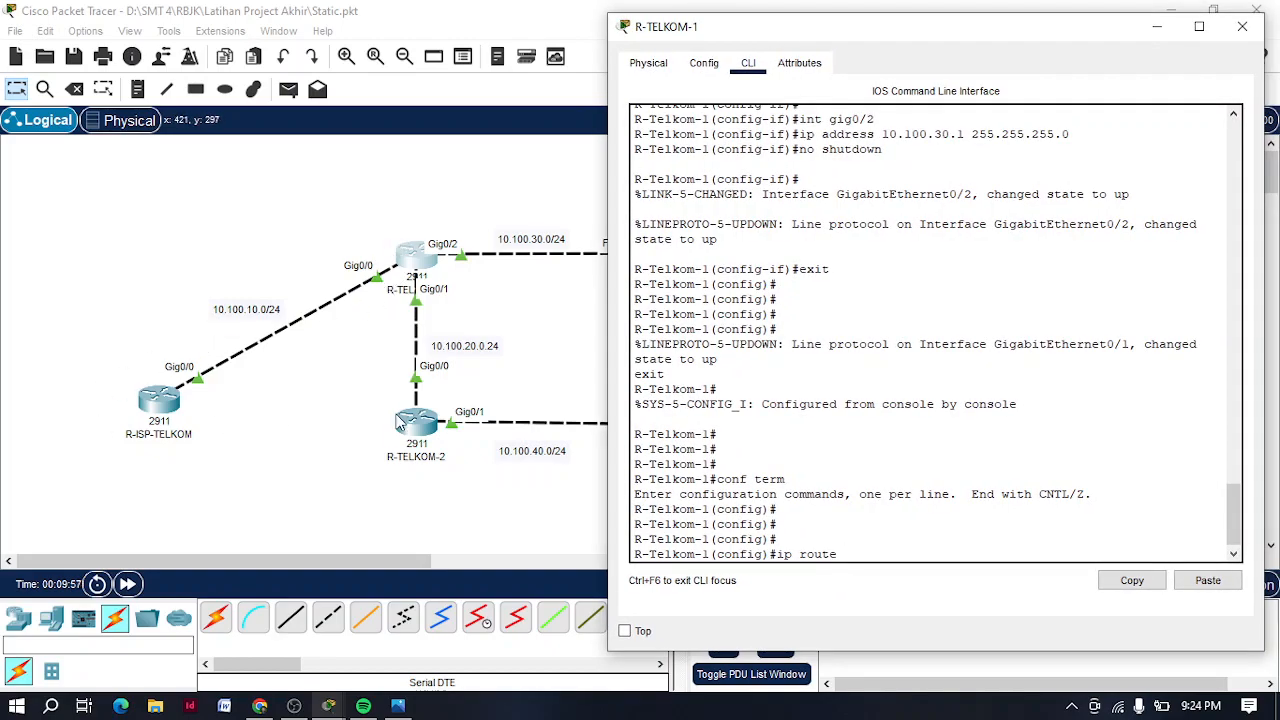
pyautogui.write('0.100.10.0 255.255.255.0')
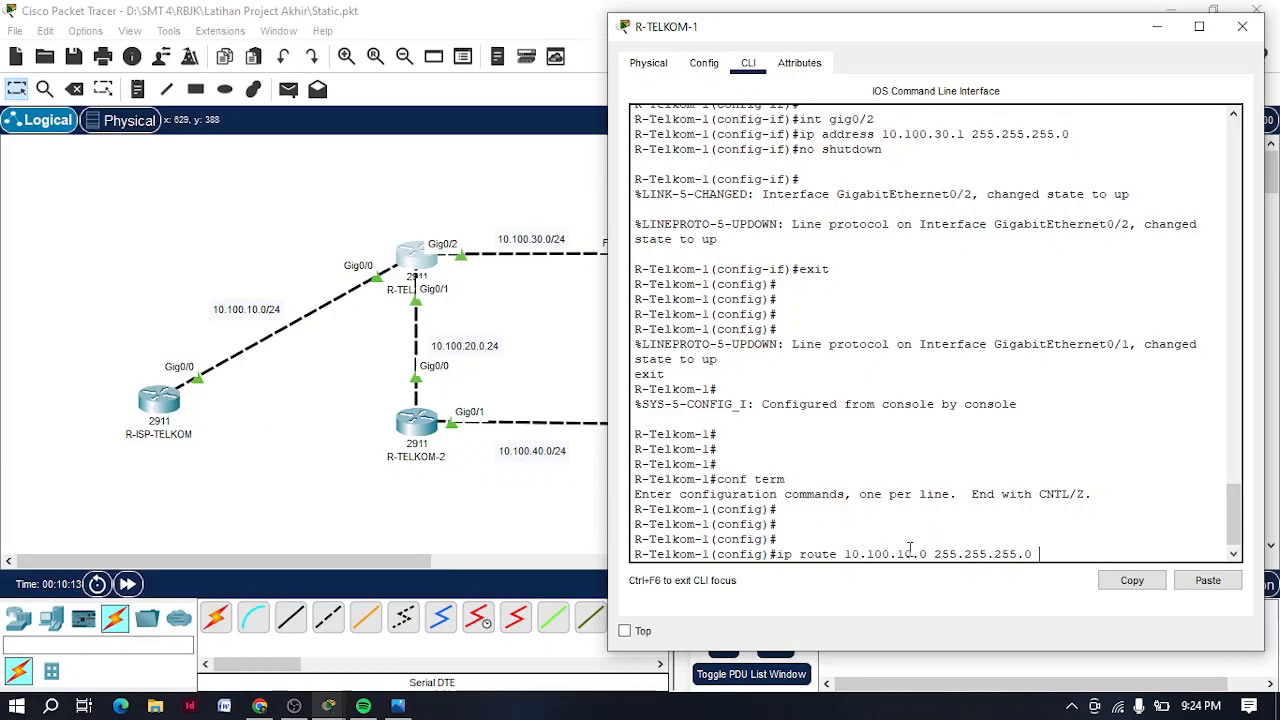
pyautogui.write('10.100.10.1')
pyautogui.press('Return')
# Add a static route on R-TELKOM-1 to 10.100.20.0 255.255.255.0 via 10.100.20.2, checking R-TELKOM-2's interface addresses before submitting it.
pyautogui.press('Up')
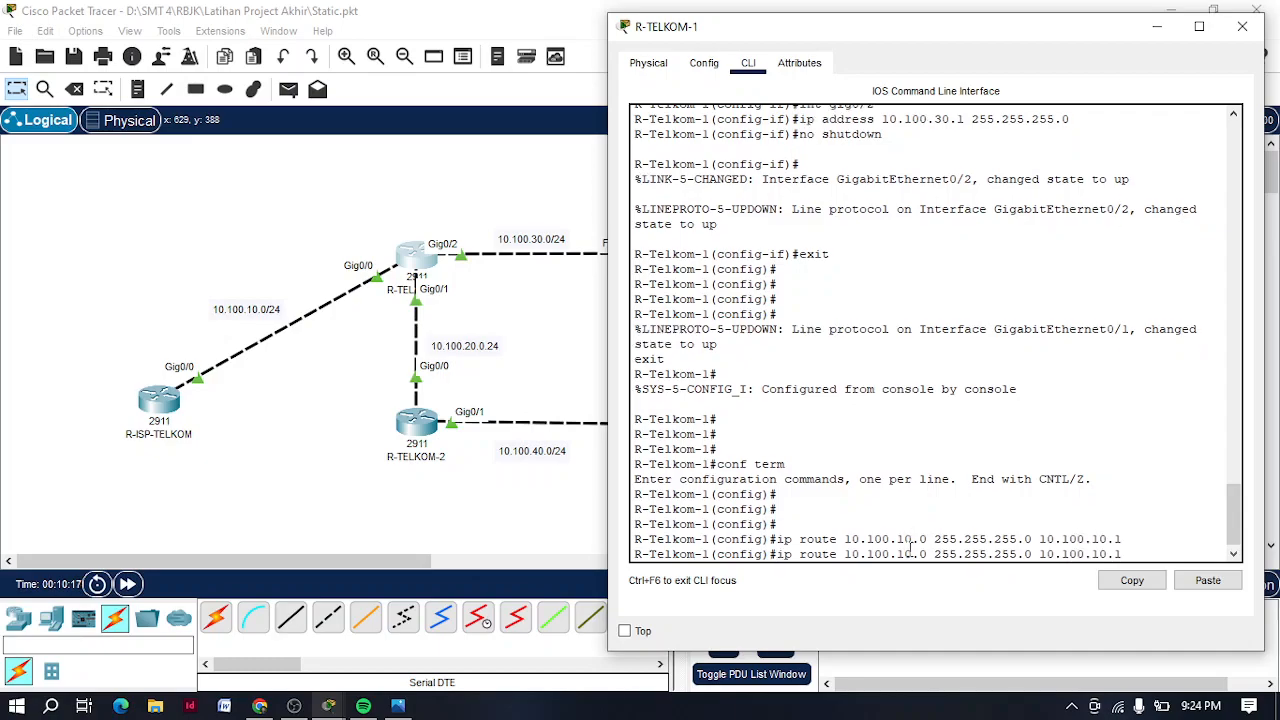
pyautogui.moveTo(840, 18); pyautogui.dragTo(883, 27)
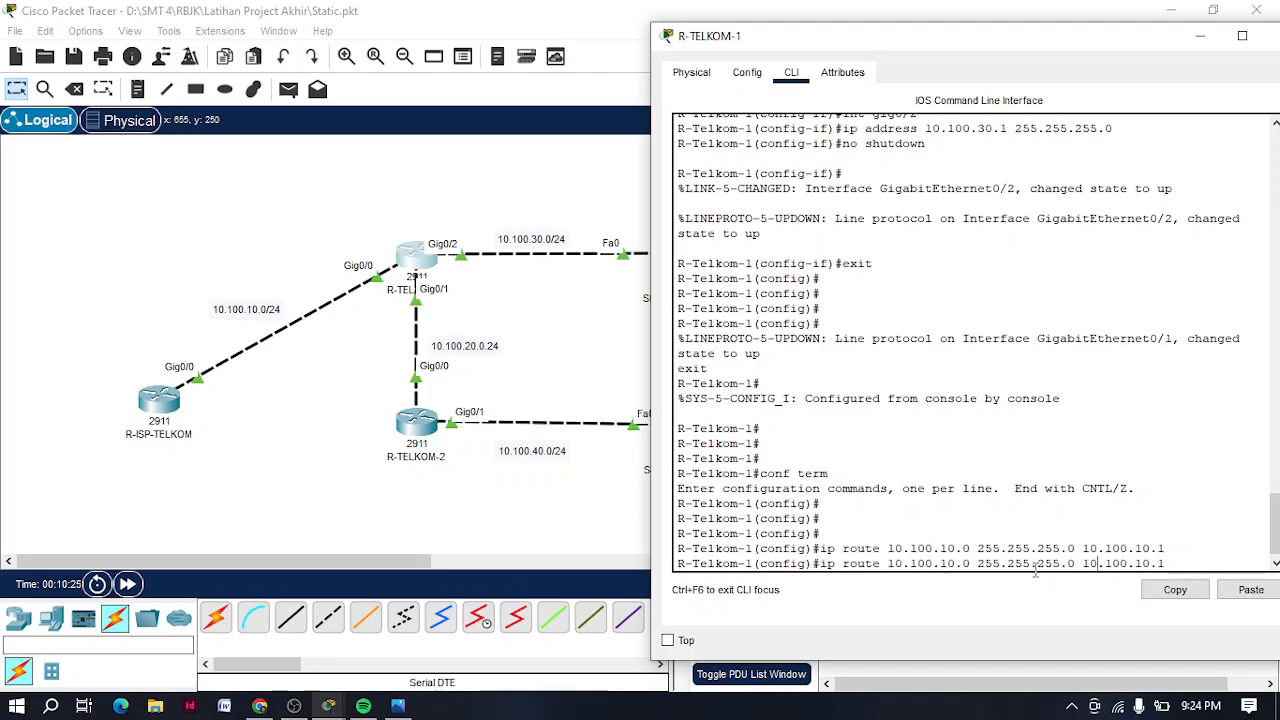
pyautogui.press('Left')
pyautogui.press('Left')
pyautogui.press('Left')
pyautogui.press('Left')
pyautogui.press('Left')
pyautogui.press('Left')
pyautogui.press('Left')
pyautogui.press('Left')
pyautogui.press('Left')
pyautogui.press('Left')
pyautogui.press('Left')
pyautogui.press('Left')
pyautogui.press('Left')
pyautogui.press('Left')
pyautogui.press('Left')
pyautogui.press('Left')
pyautogui.press('Left')
pyautogui.press('Left')
pyautogui.press('Left')
pyautogui.press('Left')
pyautogui.press('BackSpace')
pyautogui.write('2')
pyautogui.press('BackSpace')
pyautogui.write('2')
pyautogui.click(416, 418)
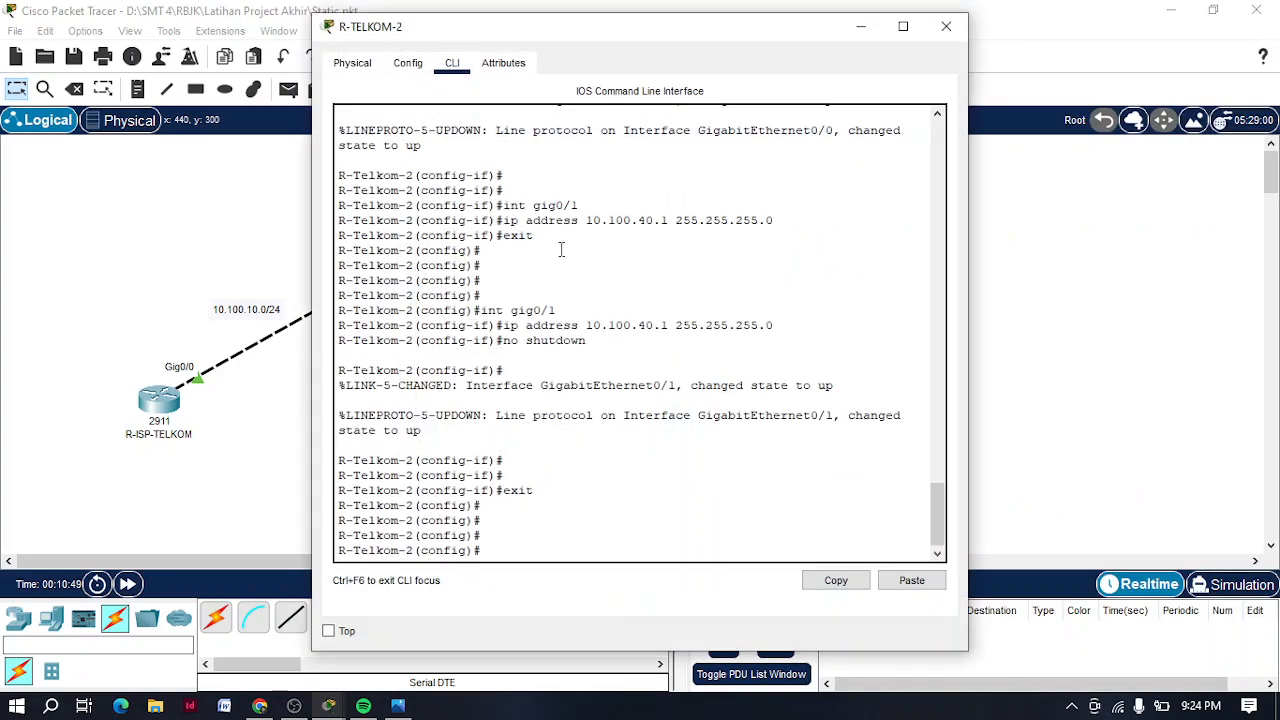
pyautogui.scroll(5, 530, 350)
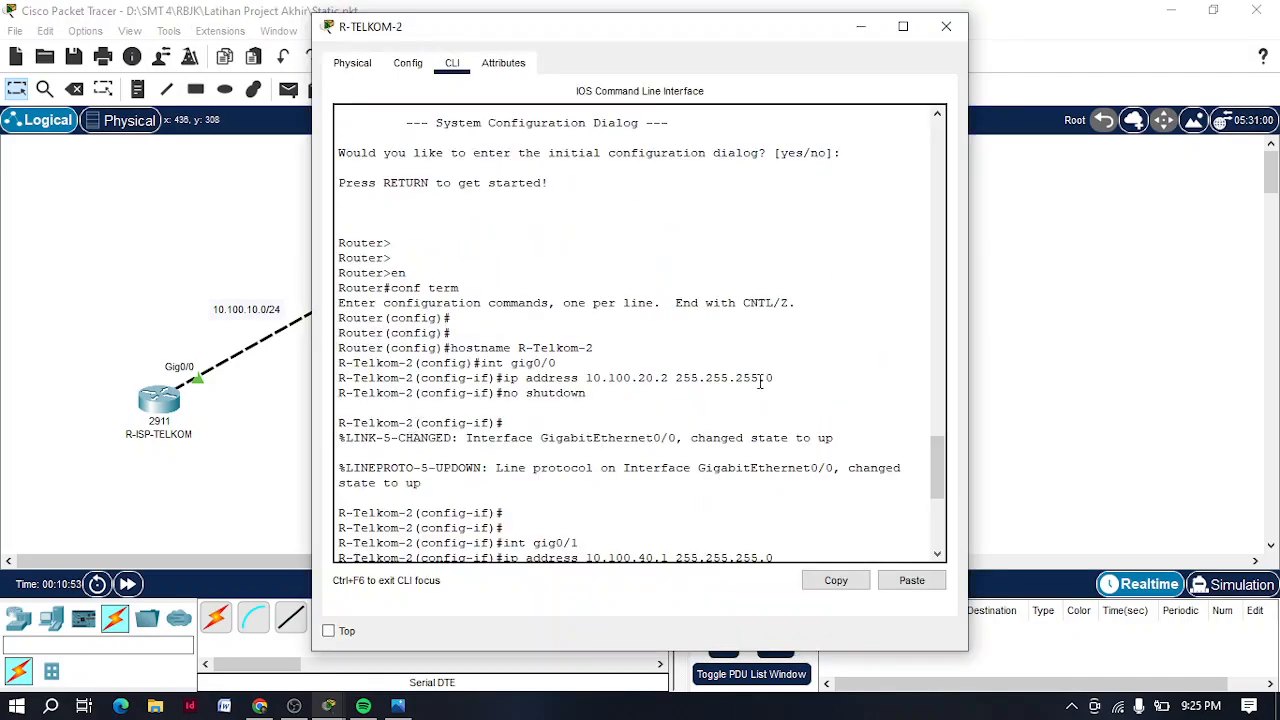
pyautogui.click(946, 26)
pyautogui.click(418, 255)
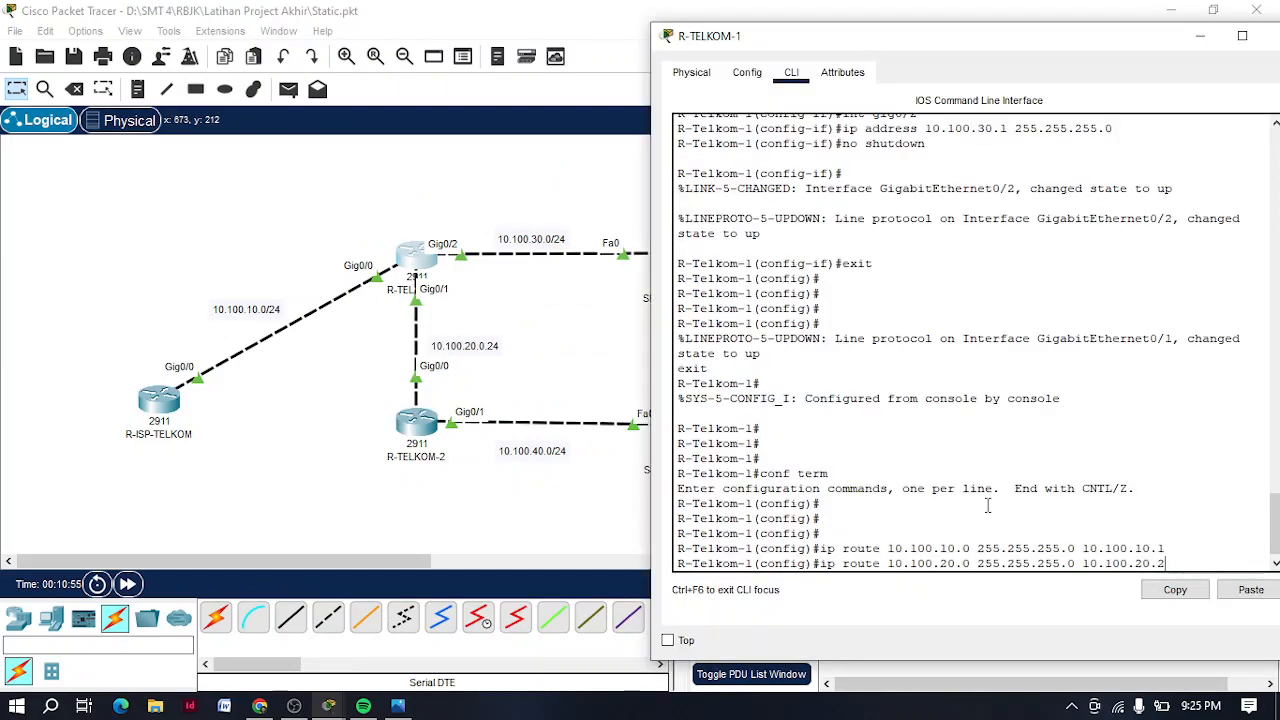
pyautogui.press('Return')
# Add a static route on R-TELKOM-1 to 10.100.40.0 255.255.255.0 via 10.100.20.2.
pyautogui.press('Up')
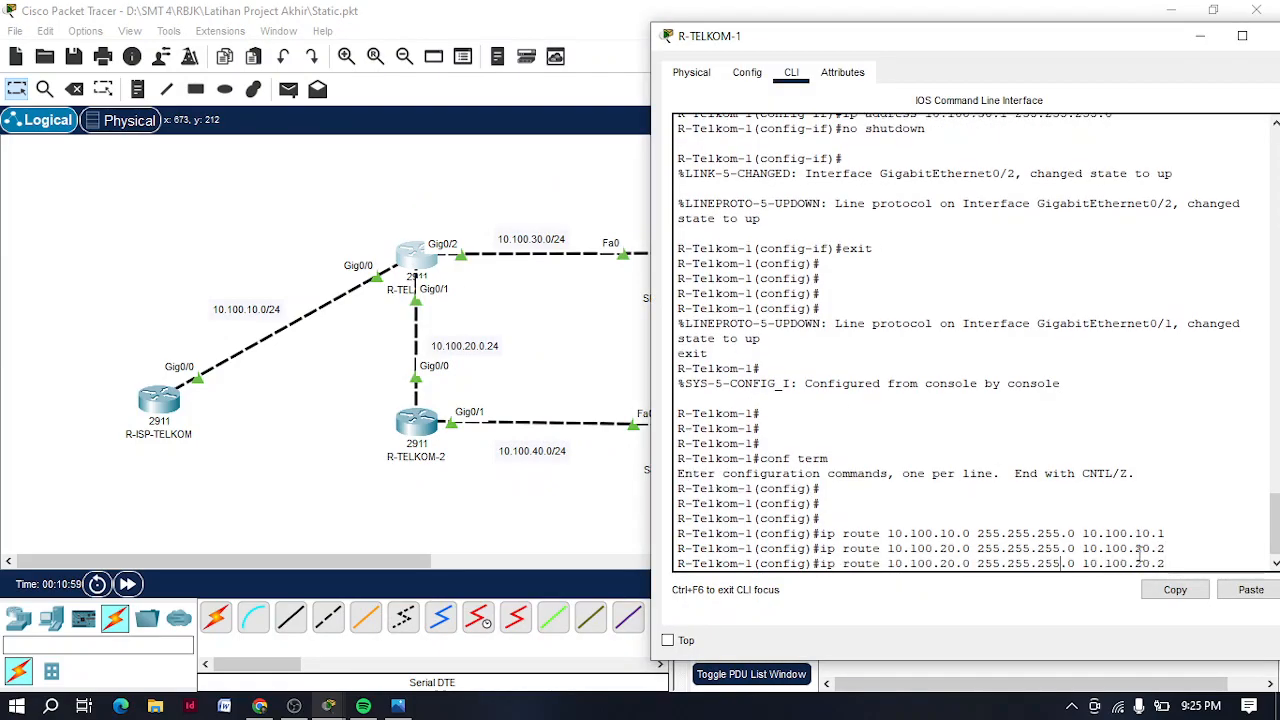
pyautogui.press('Left')
pyautogui.press('Left')
pyautogui.press('Left')
pyautogui.press('Left')
pyautogui.press('Left')
pyautogui.press('Left')
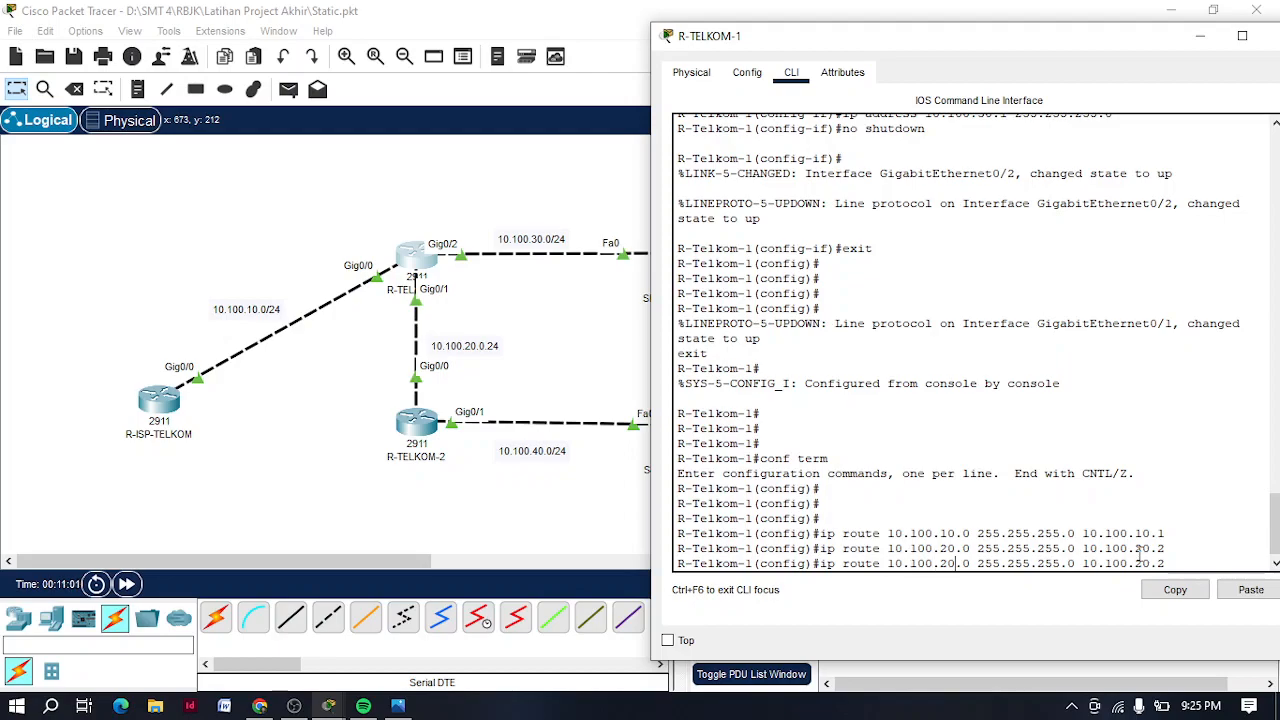
pyautogui.moveTo(862, 46); pyautogui.dragTo(918, 42)
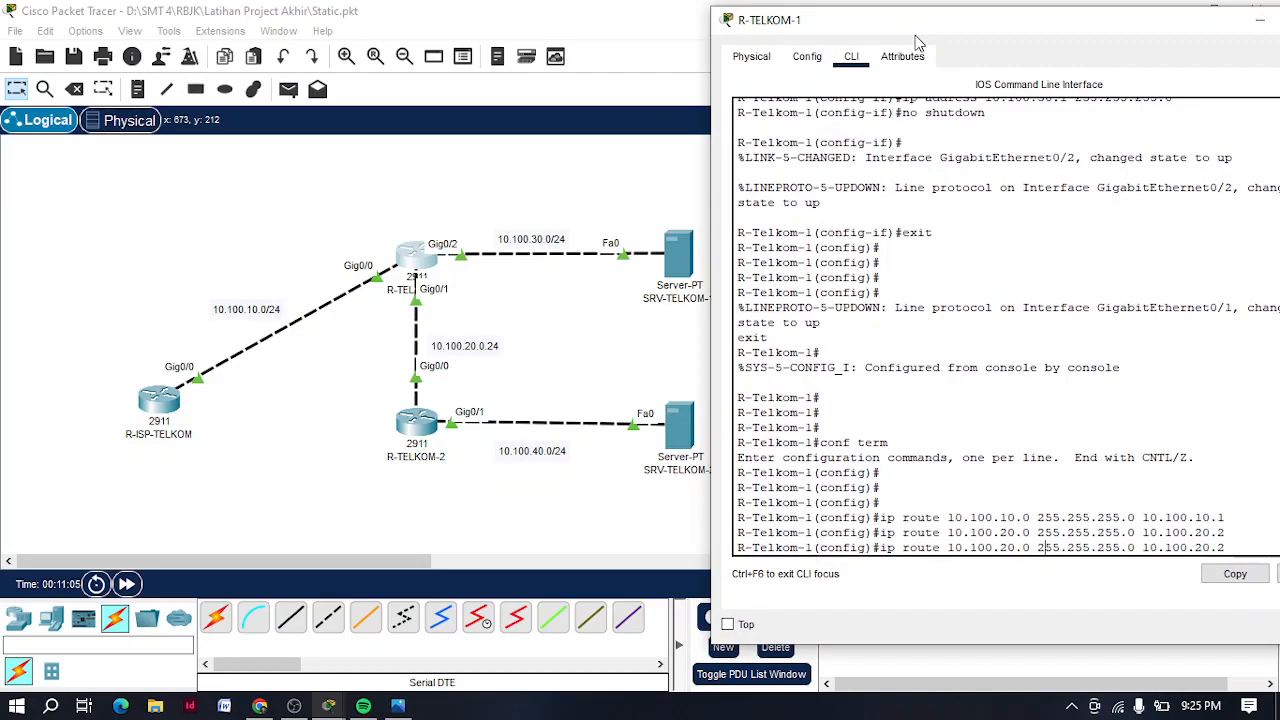
pyautogui.press('BackSpace')
pyautogui.write('4')
pyautogui.press('Return')
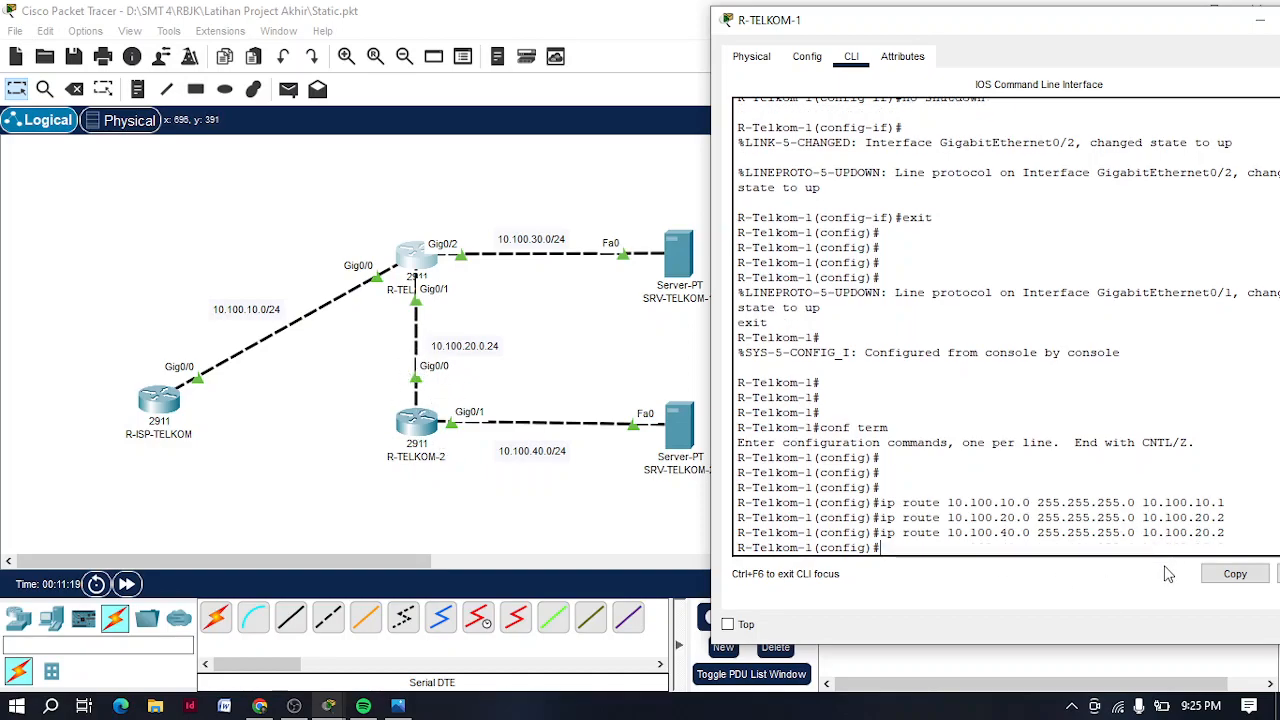
# Exit global configuration mode on R-TELKOM-1.
pyautogui.write('exit')
pyautogui.press('Return')
pyautogui.press('Return')
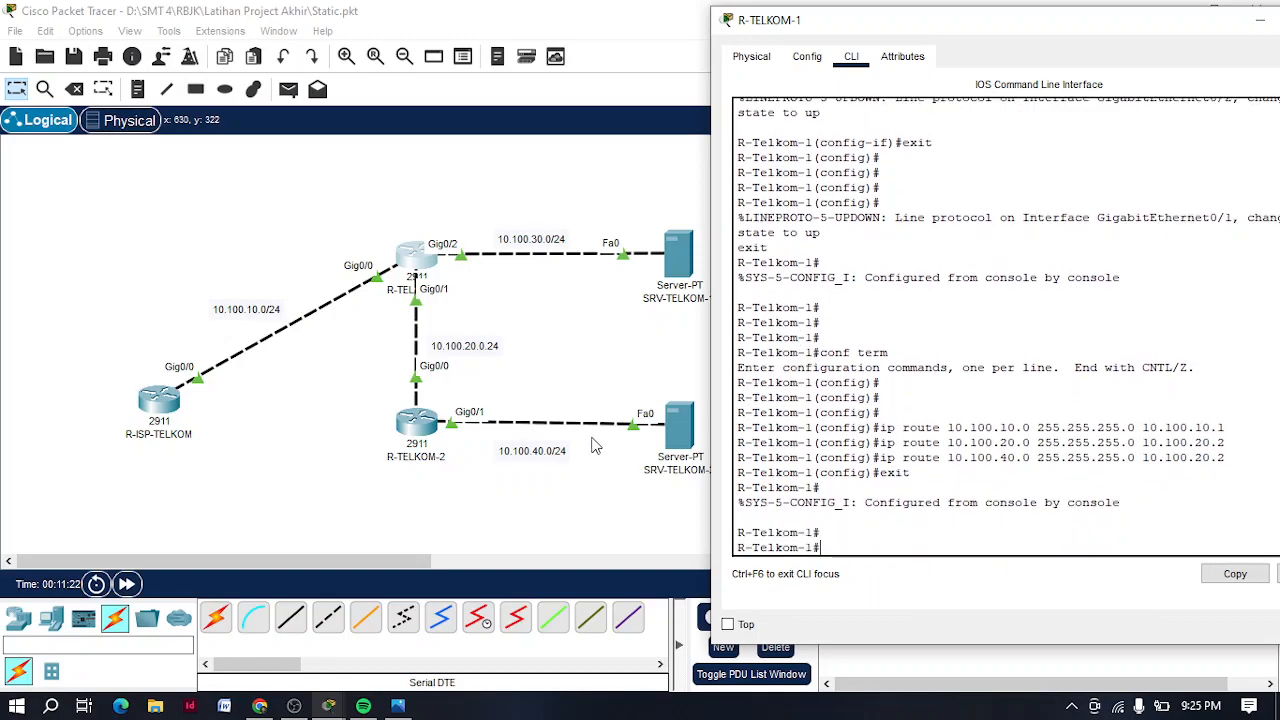
# Add a static route on R-TELKOM-2 to 10.100.20.0 255.255.255.0 via 10.100.20.1, checking R-TELKOM-1's interface addresses before submitting it.
pyautogui.click(427, 428)
pyautogui.moveTo(410, 30); pyautogui.dragTo(742, 38)
pyautogui.scroll(-8, 908, 530)
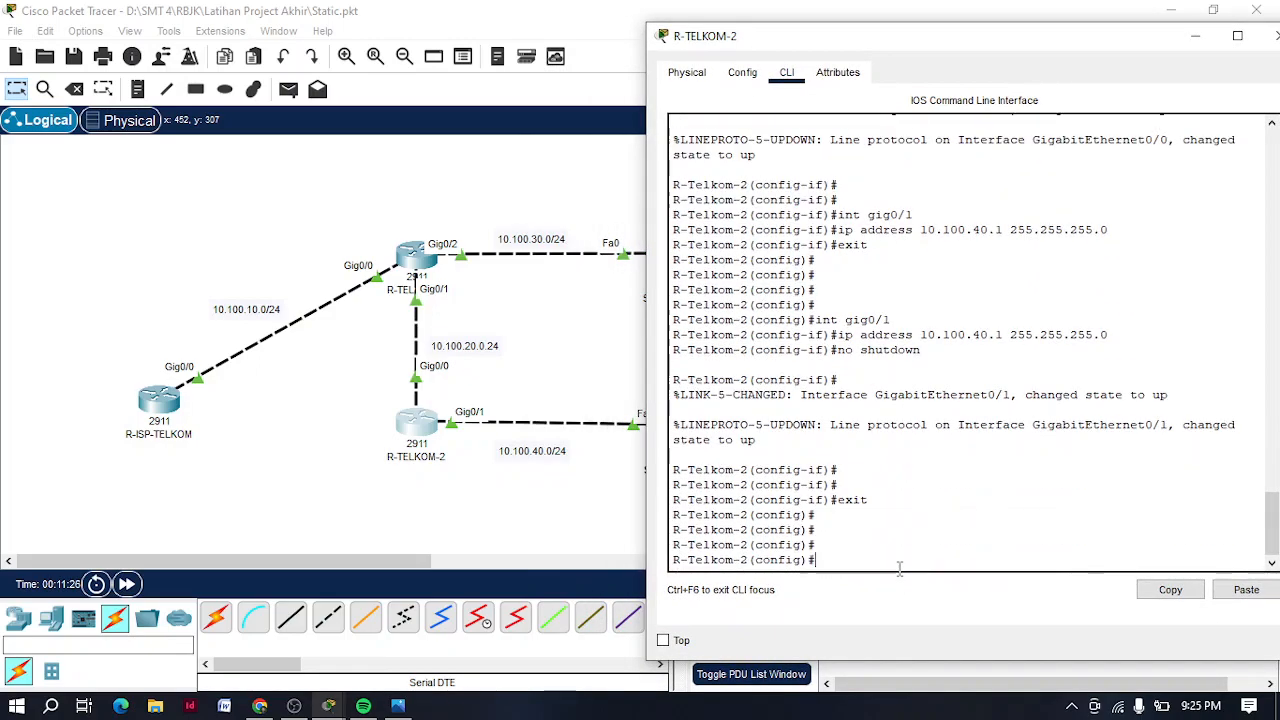
pyautogui.moveTo(768, 42); pyautogui.dragTo(835, 42)
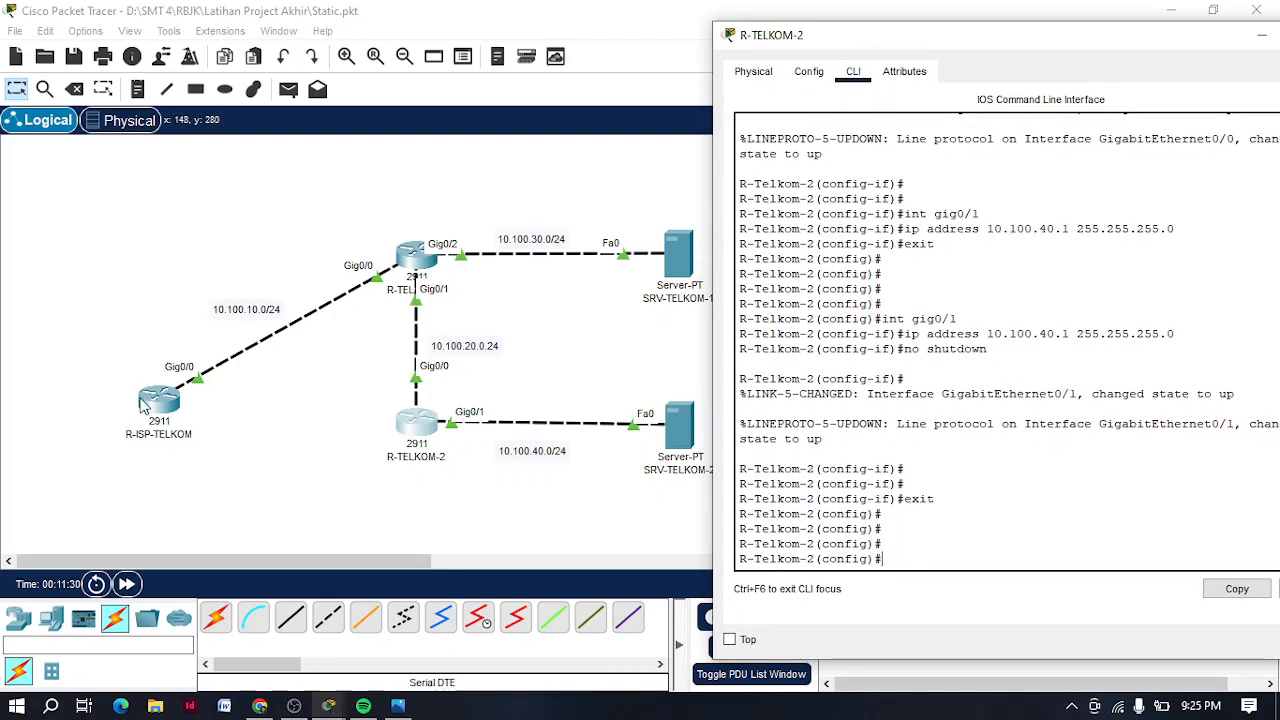
pyautogui.write('ip route')
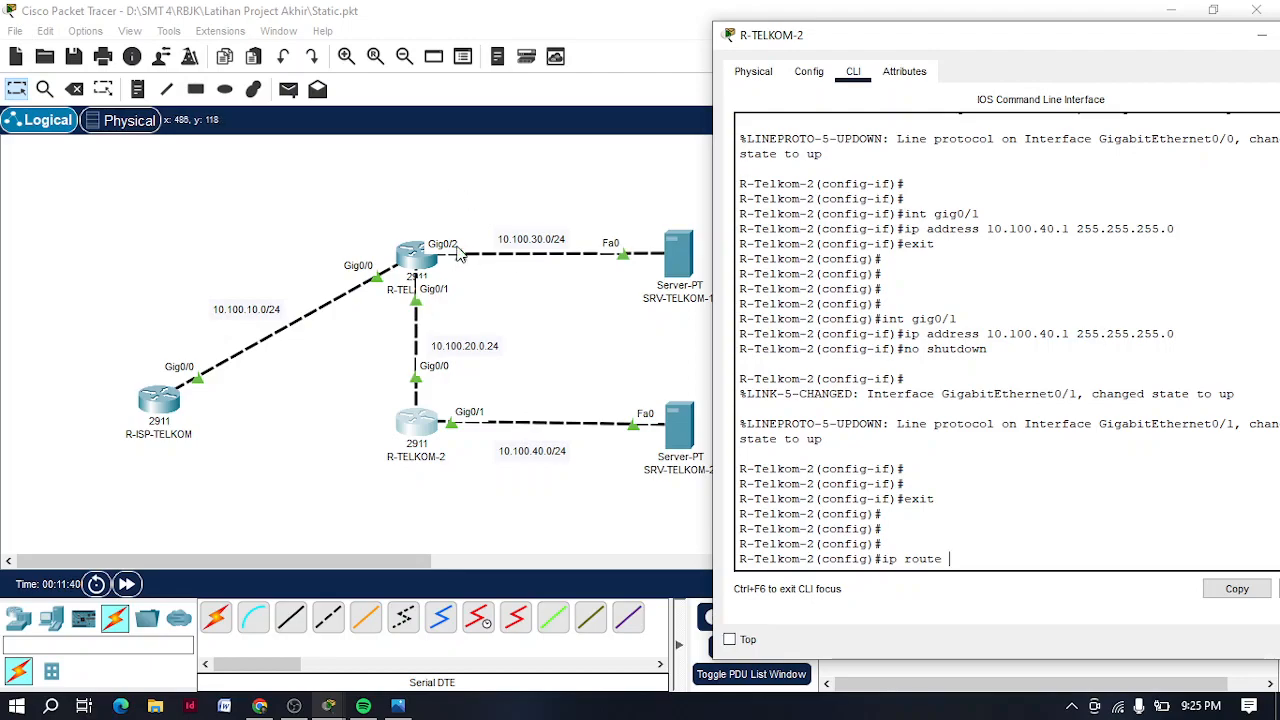
pyautogui.write('10')
pyautogui.press('BackSpace')
pyautogui.press('BackSpace')
pyautogui.write('100.20.0 255.255.255.0')
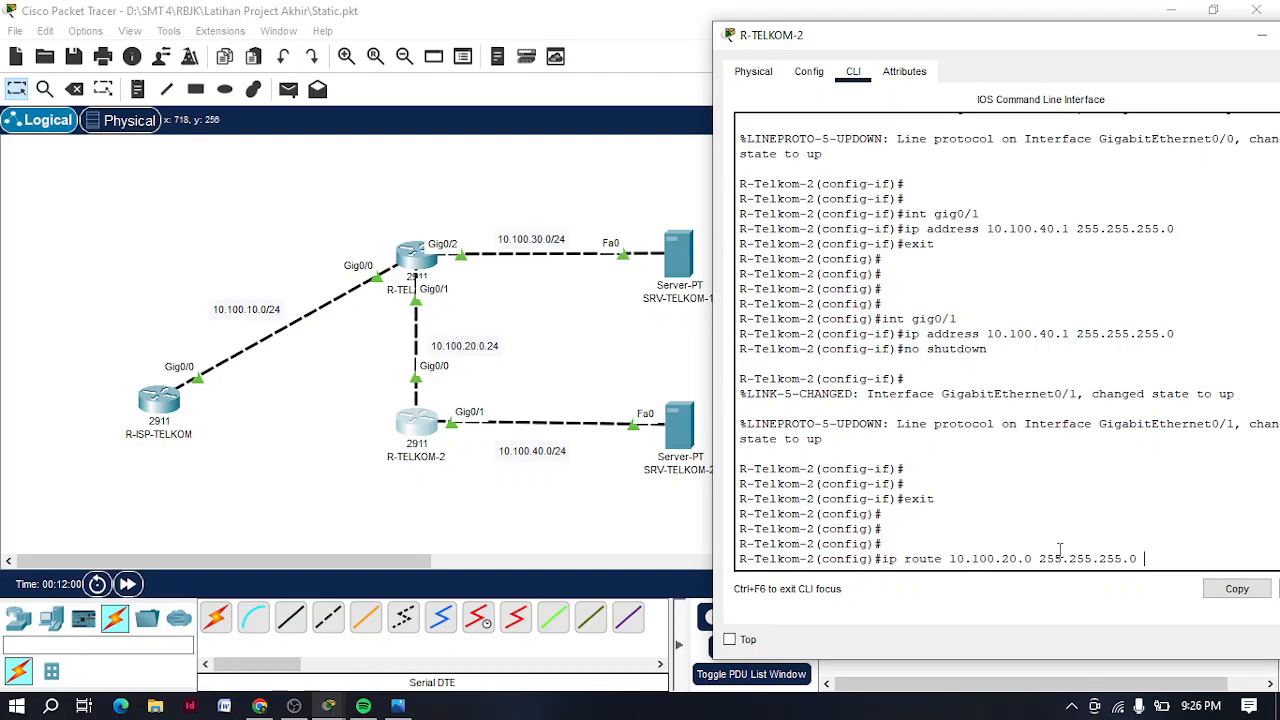
pyautogui.write('10.100.20.1')
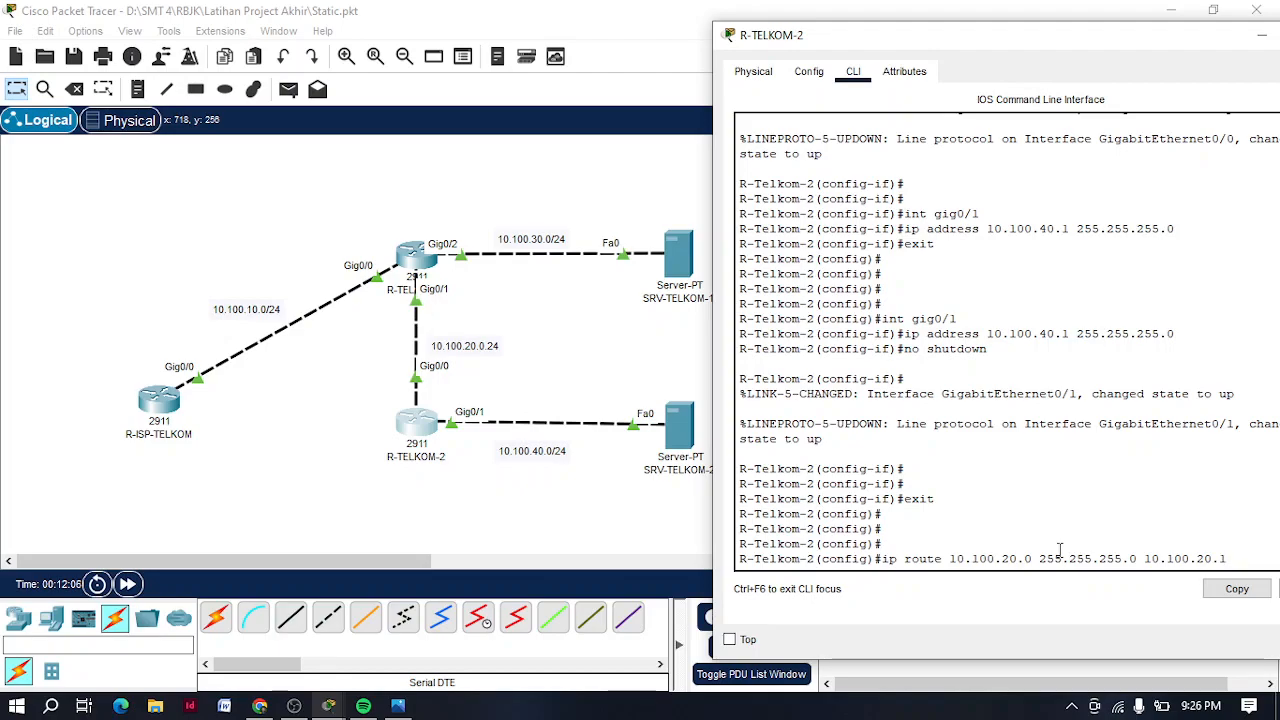
pyautogui.click(414, 258)
pyautogui.scroll(2, 946, 446)
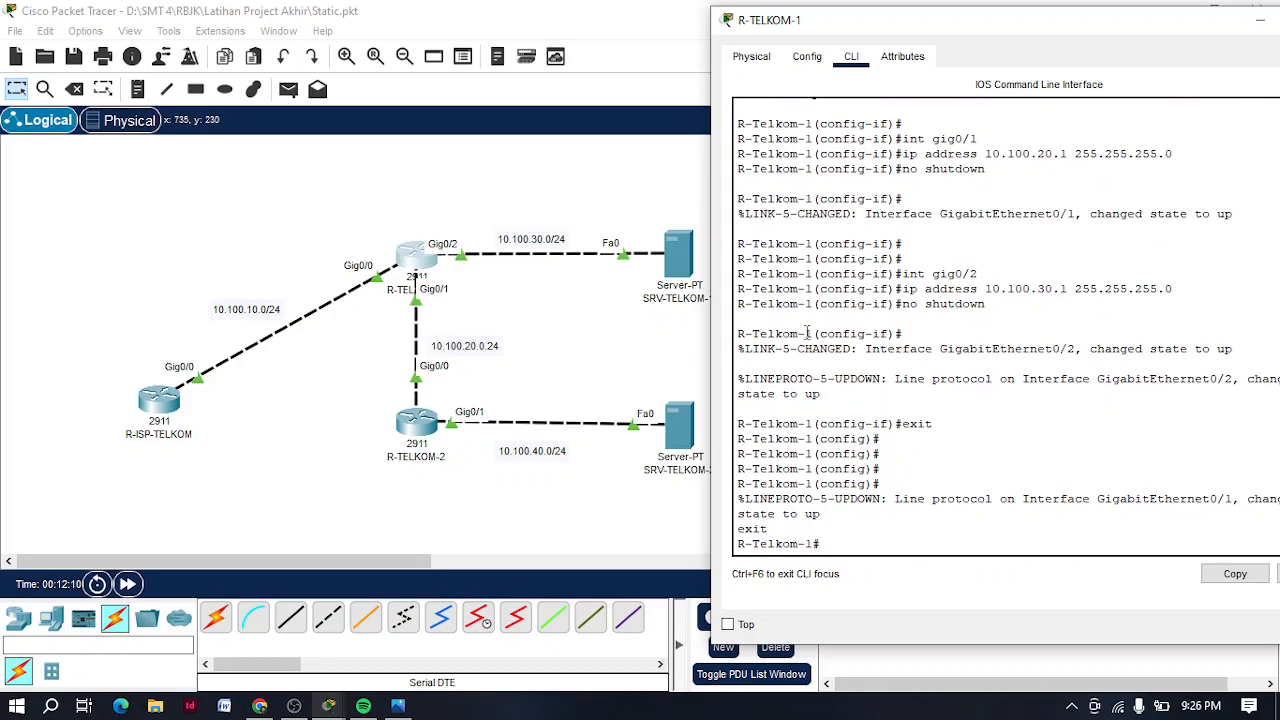
pyautogui.scroll(5, 1052, 345)
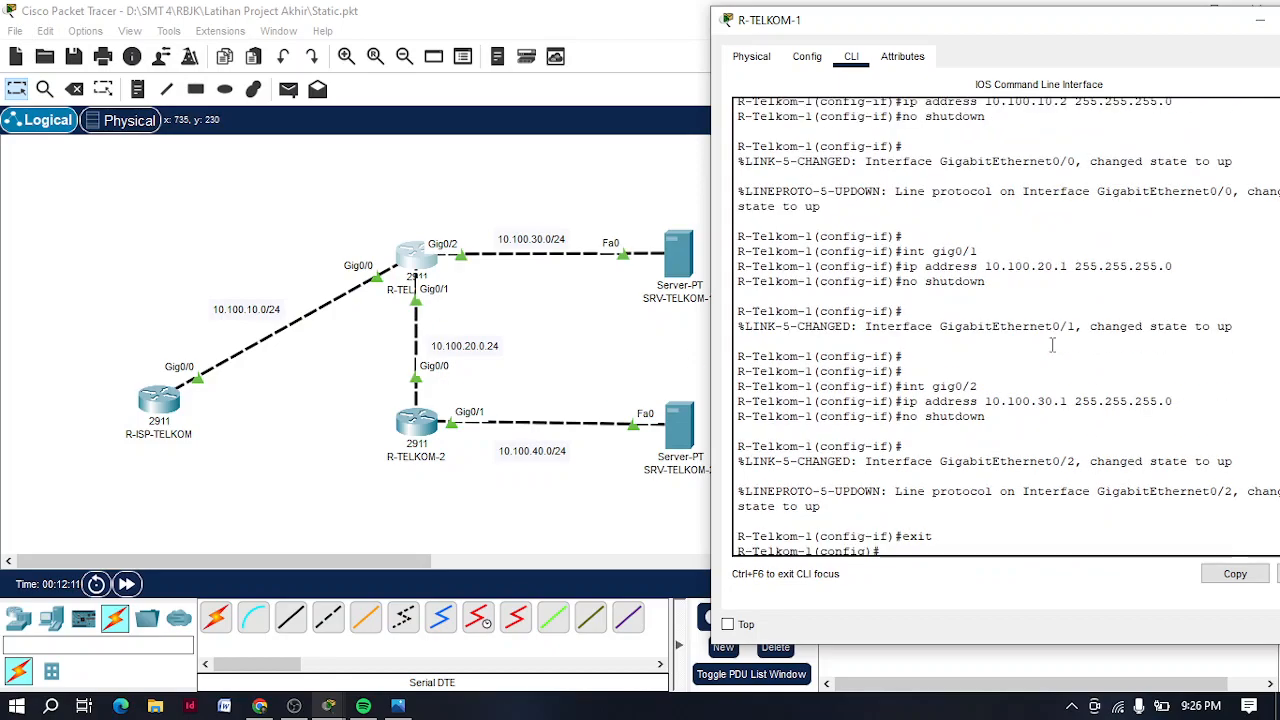
pyautogui.doubleClick(1071, 20)
pyautogui.click(1155, 25)
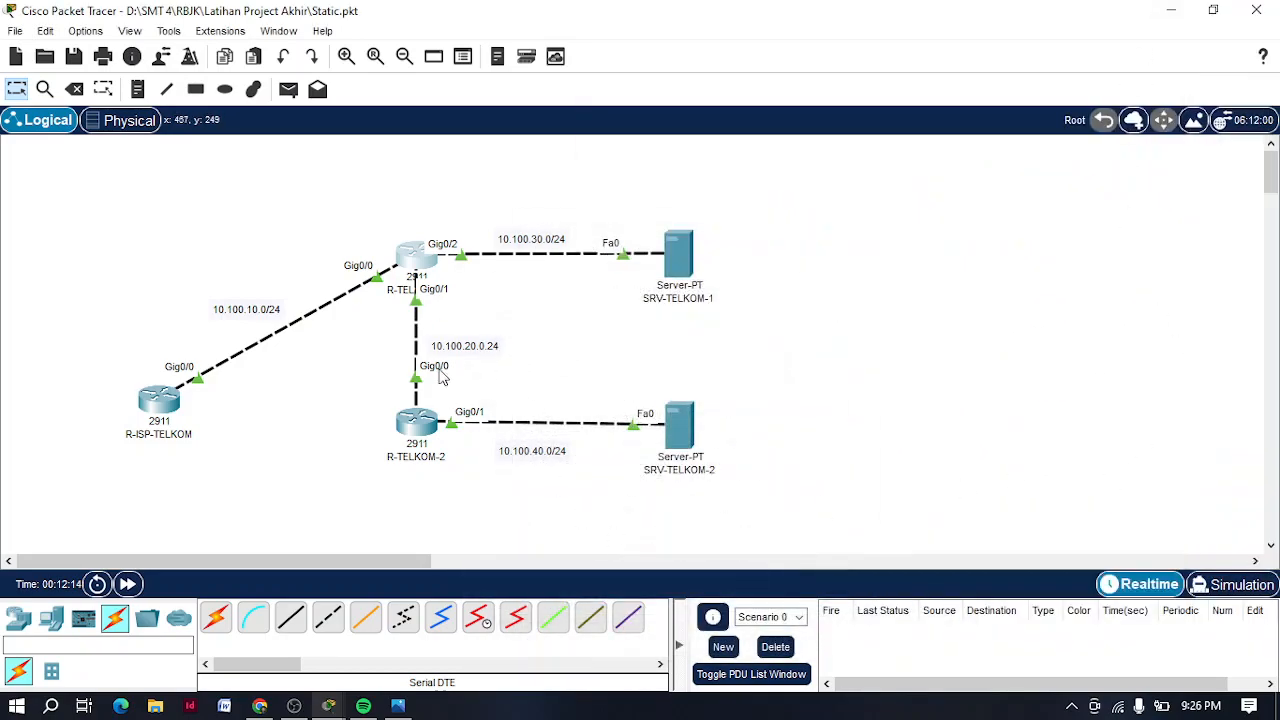
pyautogui.click(420, 428)
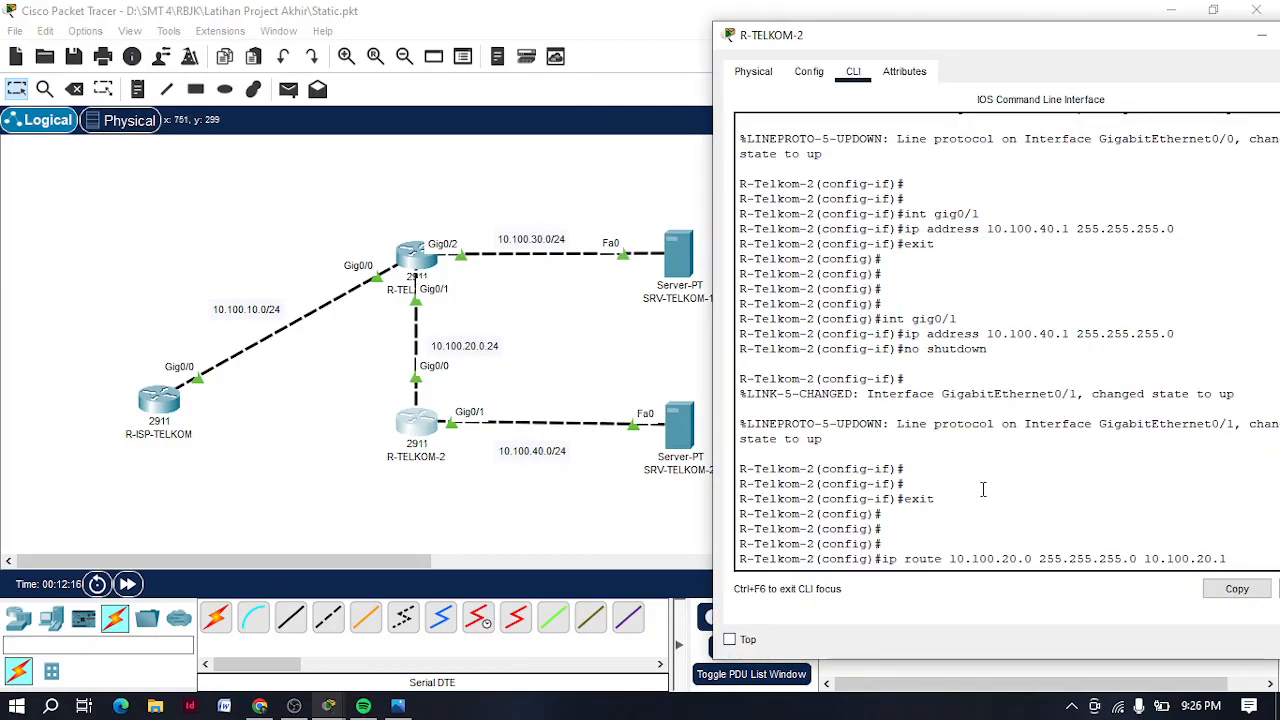
pyautogui.press('Return')
# Add a static route on R-TELKOM-2 to 10.100.30.0 255.255.255.0 via 10.100.20.1.
pyautogui.press('Up')
pyautogui.press('Left')
pyautogui.press('Left')
pyautogui.press('Left')
pyautogui.press('Left')
pyautogui.press('Left')
pyautogui.press('Left')
pyautogui.press('Left')
pyautogui.press('Left')
pyautogui.press('Left')
pyautogui.press('Left')
pyautogui.press('Left')
pyautogui.press('Left')
pyautogui.press('BackSpace')
pyautogui.write('3')
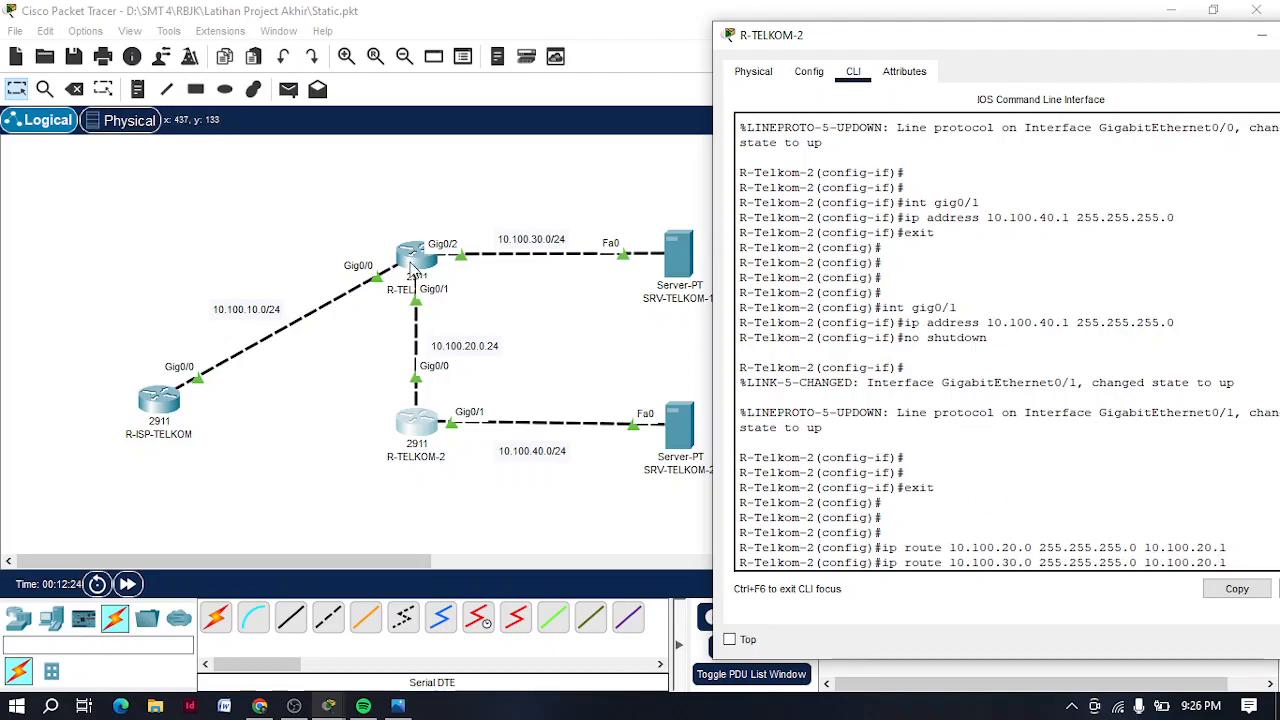
pyautogui.press('Return')
# Add a static route on R-TELKOM-2 to 10.100.10.0 255.255.255.0 via 10.100.20.1.
pyautogui.press('Up')
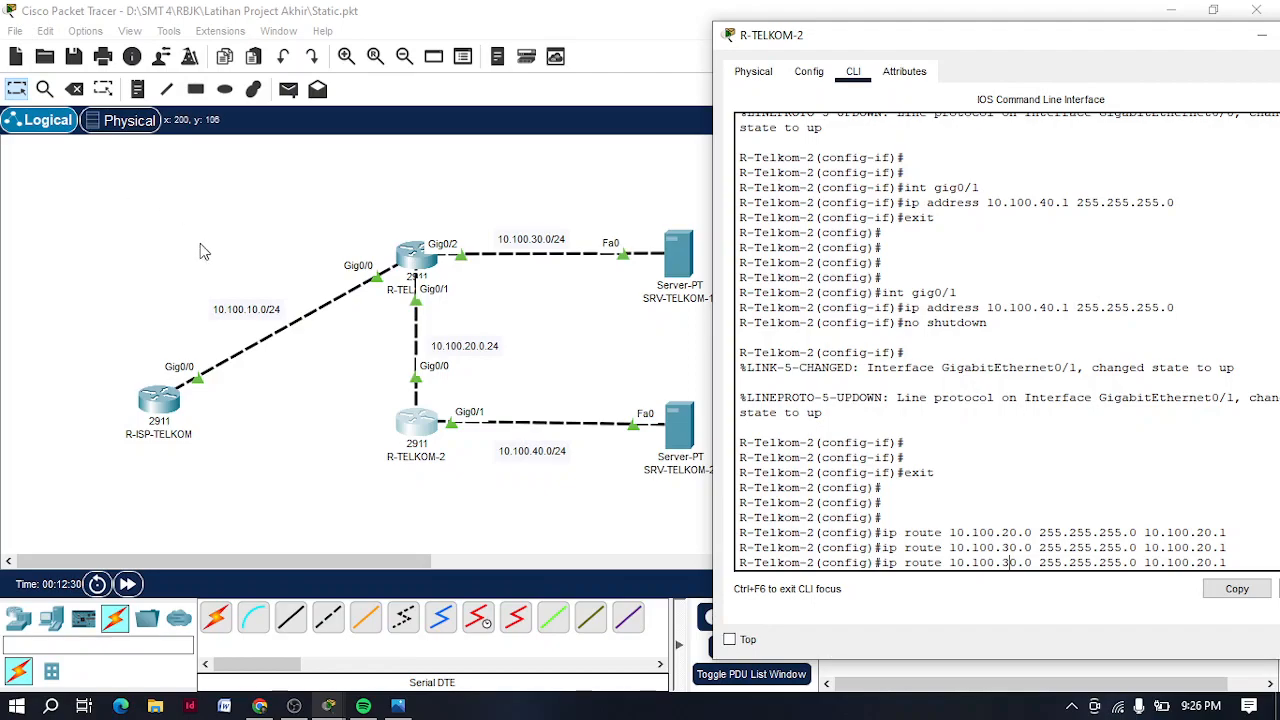
pyautogui.press('BackSpace')
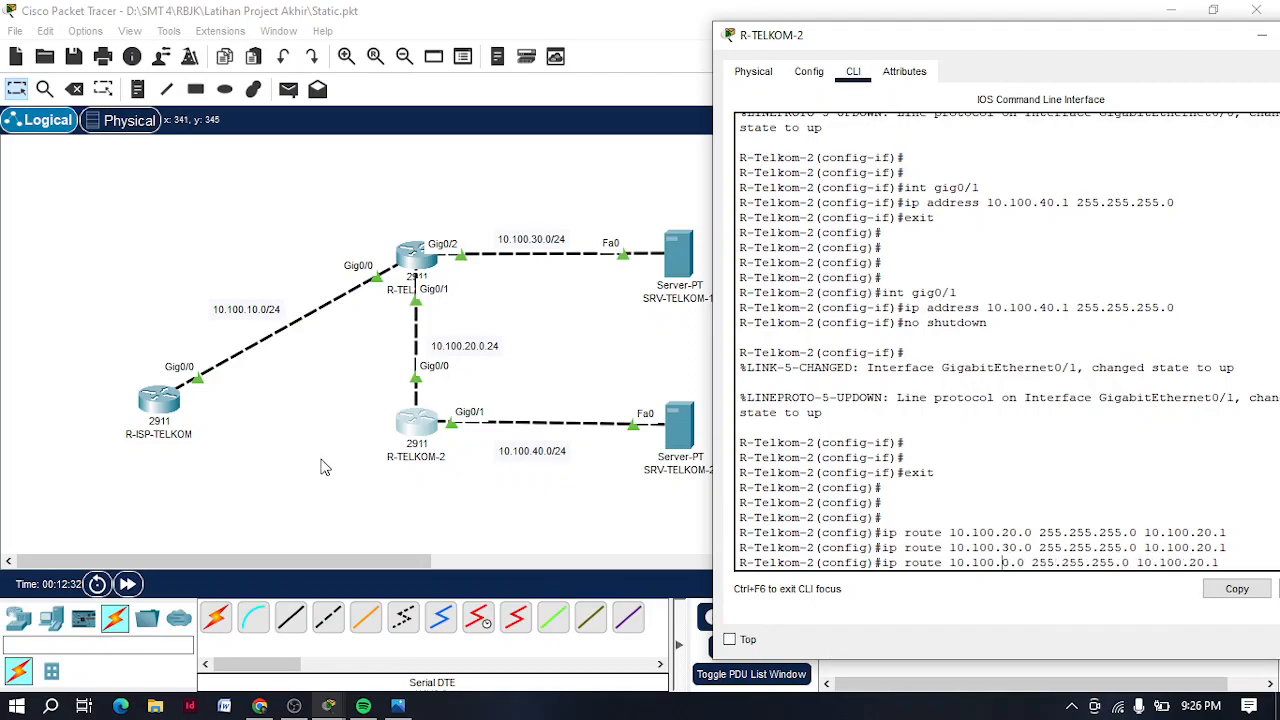
pyautogui.write('1')
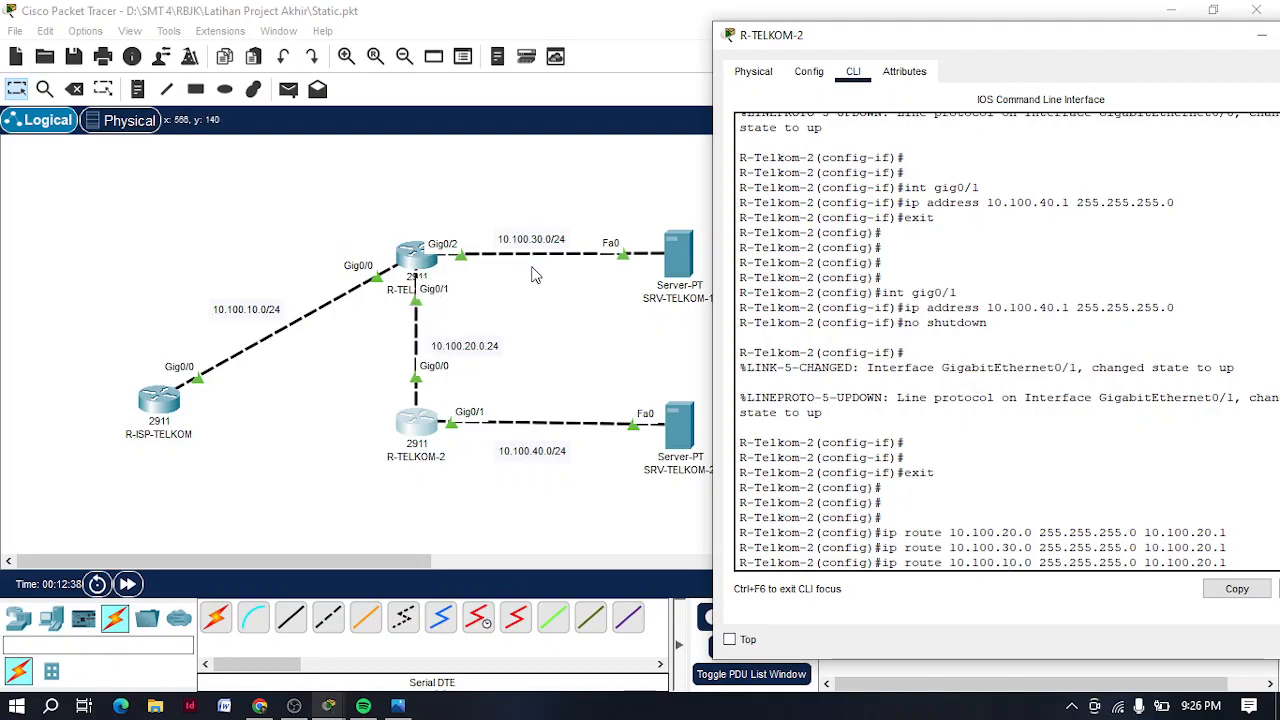
# Exit global configuration mode on R-TELKOM-2 and close the router's window.
pyautogui.write('exit')
pyautogui.press('Return')
pyautogui.press('Return')
pyautogui.press('Return')
pyautogui.press('Return')
pyautogui.press('Return')
pyautogui.press('Return')
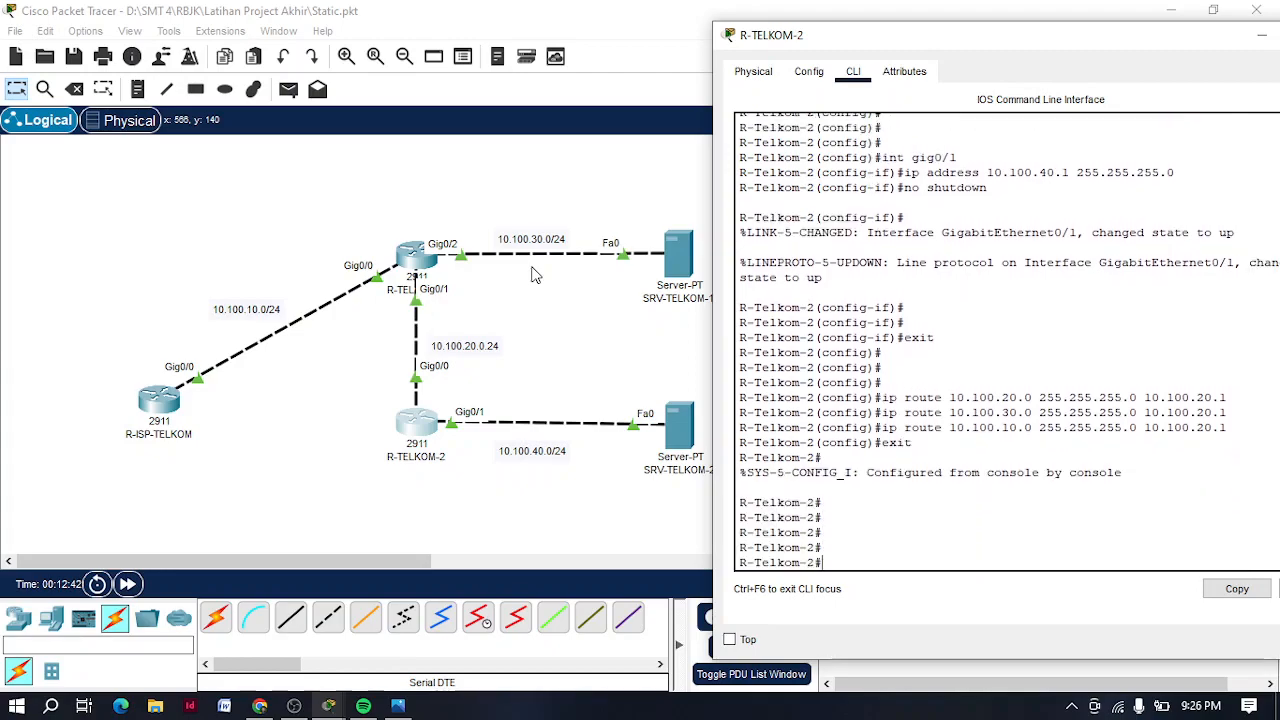
pyautogui.moveTo(1050, 54); pyautogui.dragTo(852, 54)
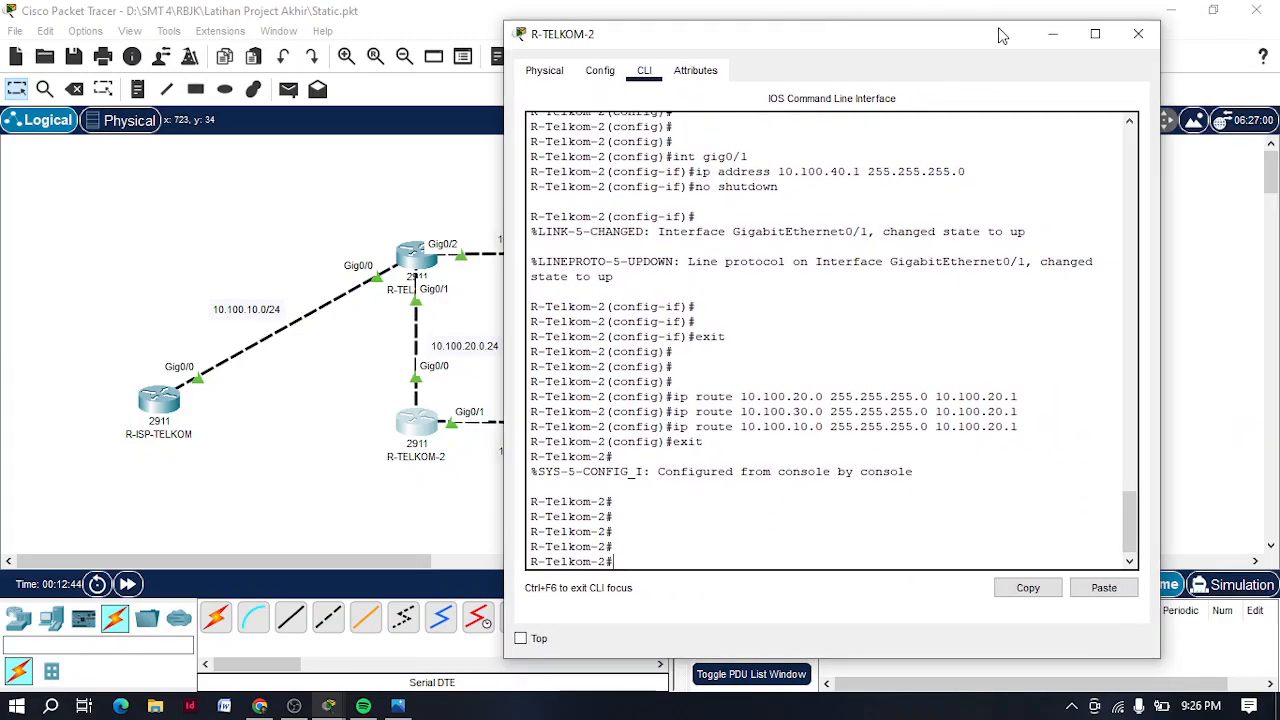
pyautogui.click(1137, 34)
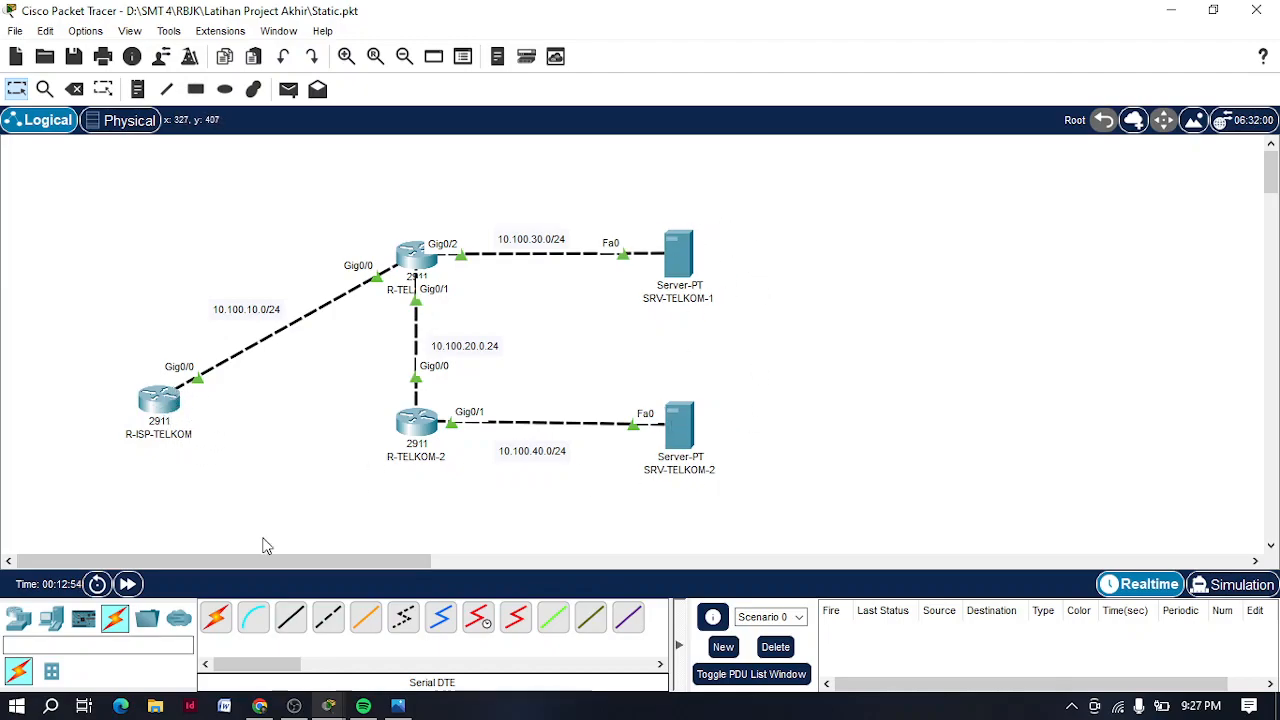
# Ping 10.100.10.1 from the command prompt of SRV-TELKOM-1.
pyautogui.click(677, 256)
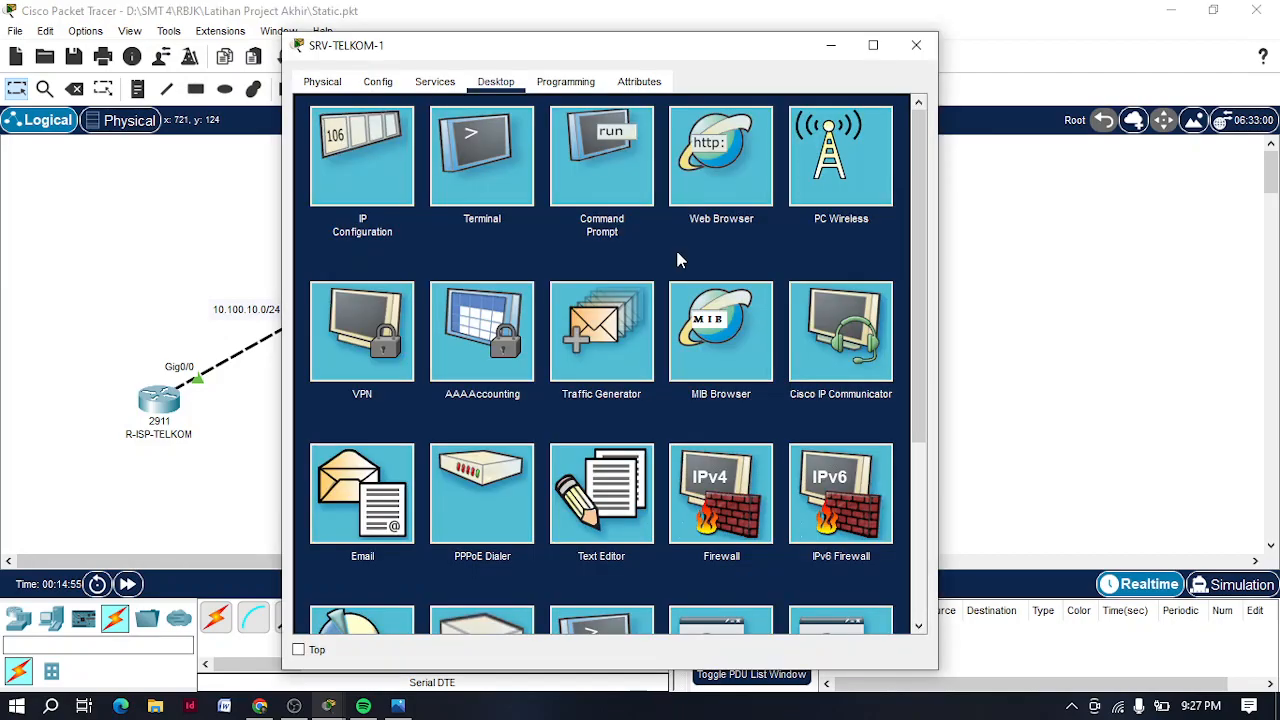
pyautogui.moveTo(594, 47); pyautogui.dragTo(869, 29)
pyautogui.click(885, 170)
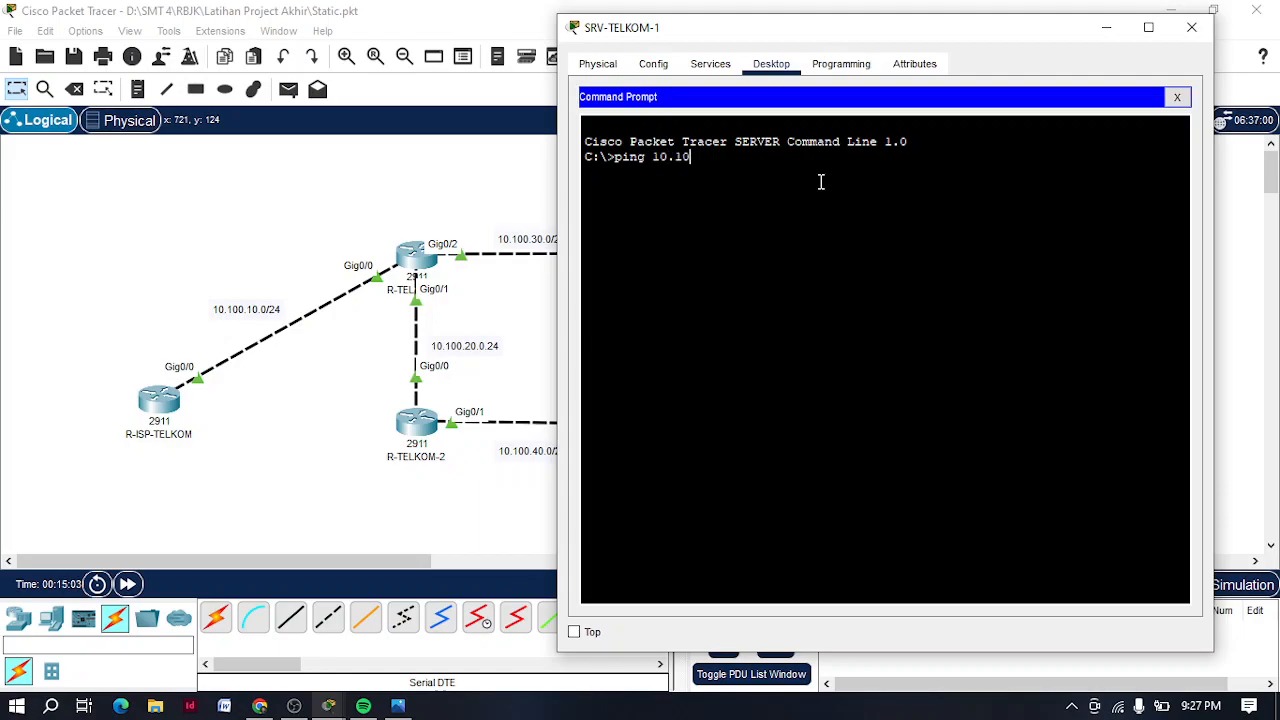
pyautogui.press('BackSpace')
pyautogui.write('10.1')
pyautogui.press('Return')
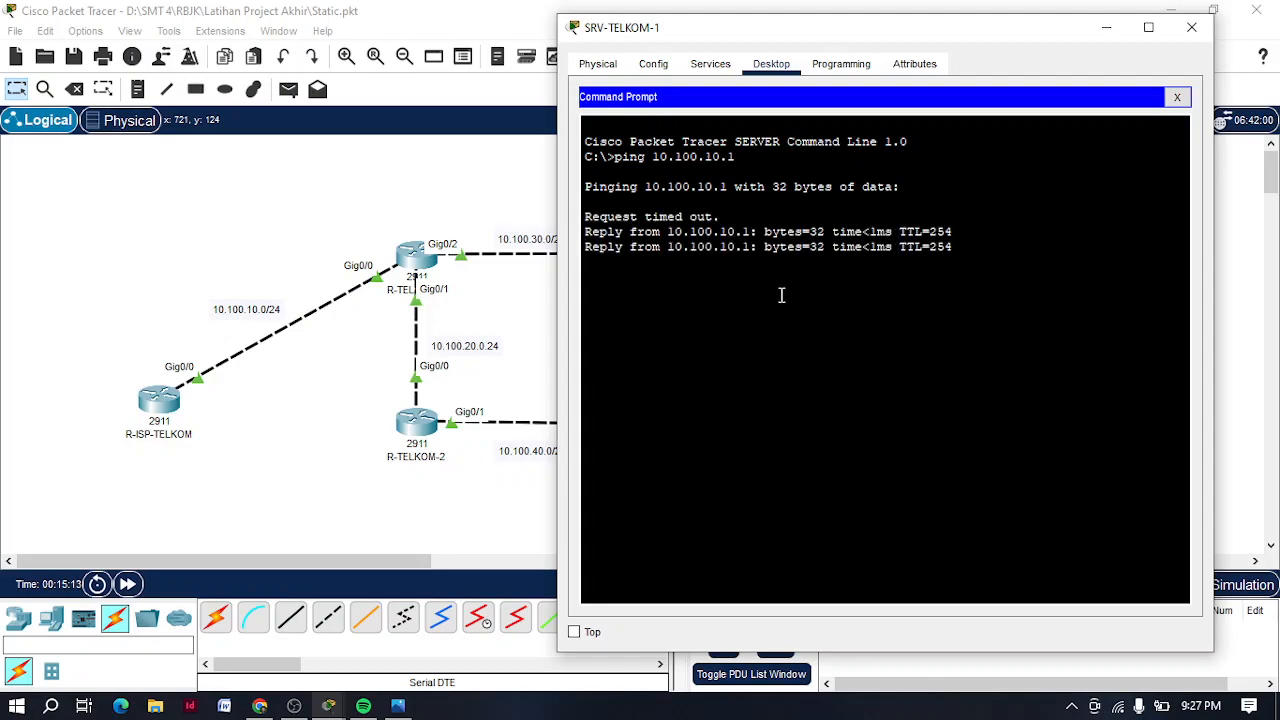
# Reopen the command prompt of SRV-TELKOM-1 and ping 10.100.20.2.
pyautogui.click(1191, 27)
pyautogui.click(690, 250)
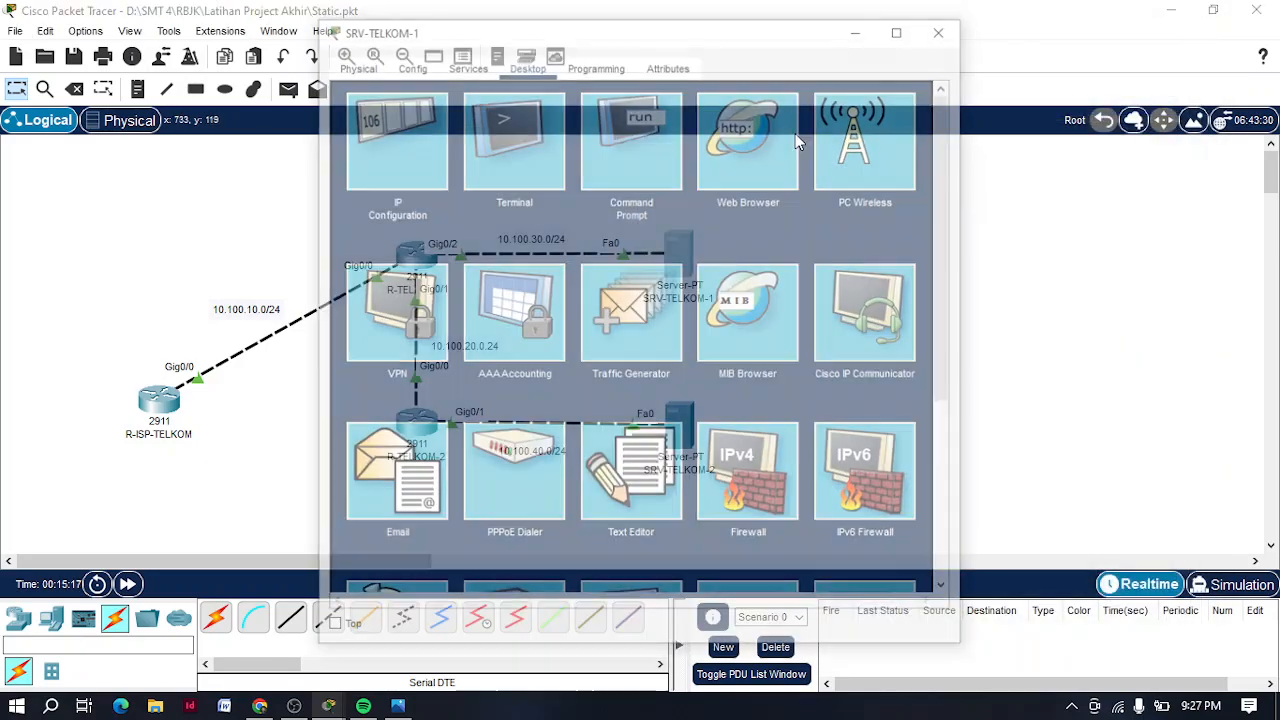
pyautogui.moveTo(754, 38); pyautogui.dragTo(969, 28)
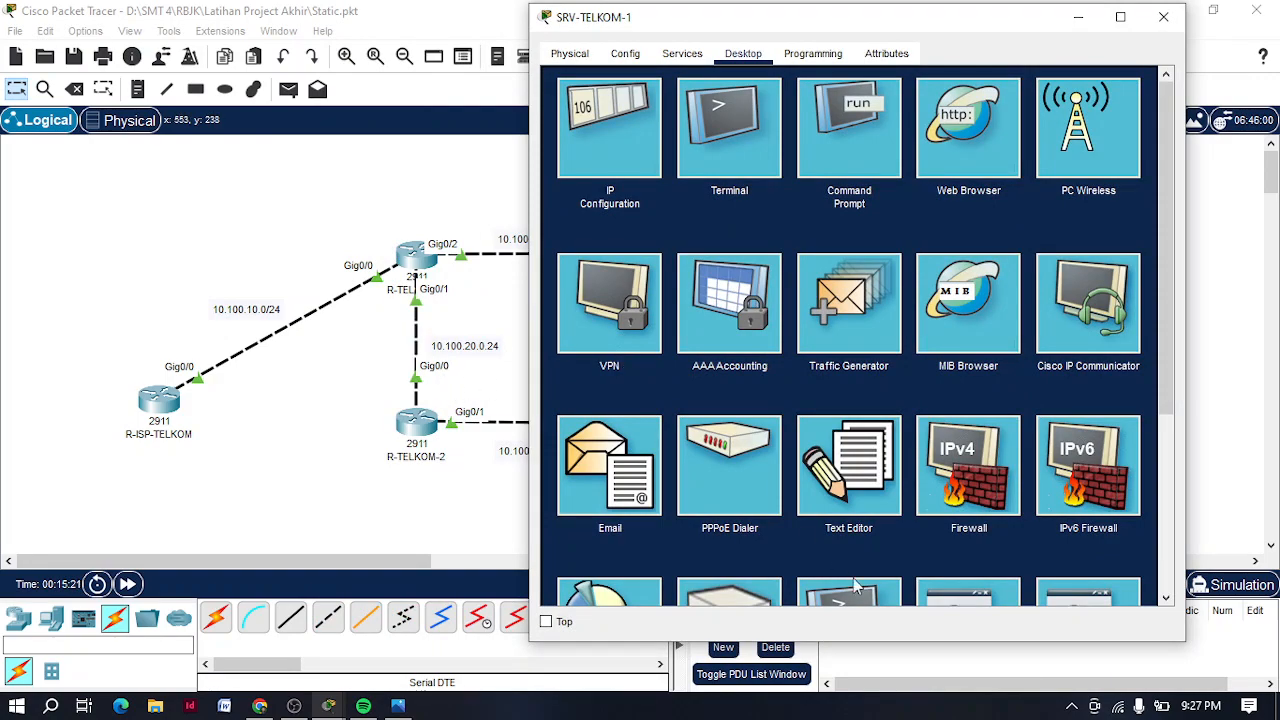
pyautogui.click(828, 148)
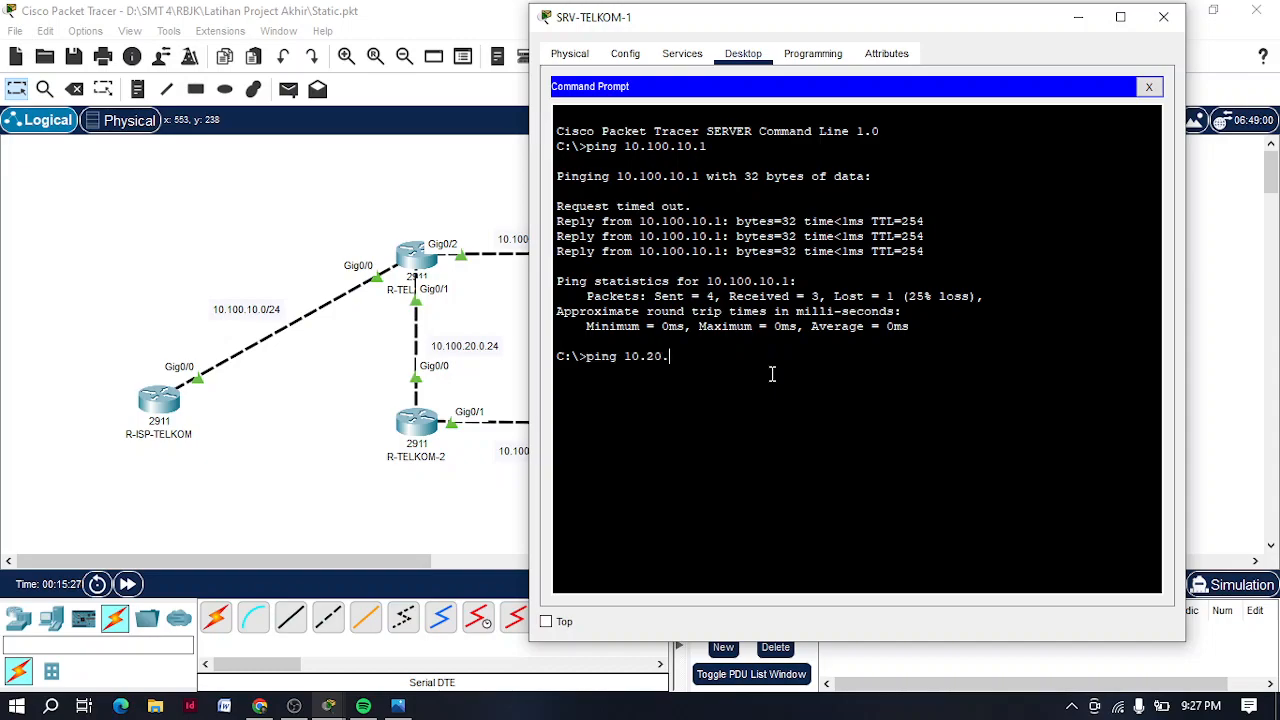
pyautogui.write('ping 10.100.')
pyautogui.press('Return')
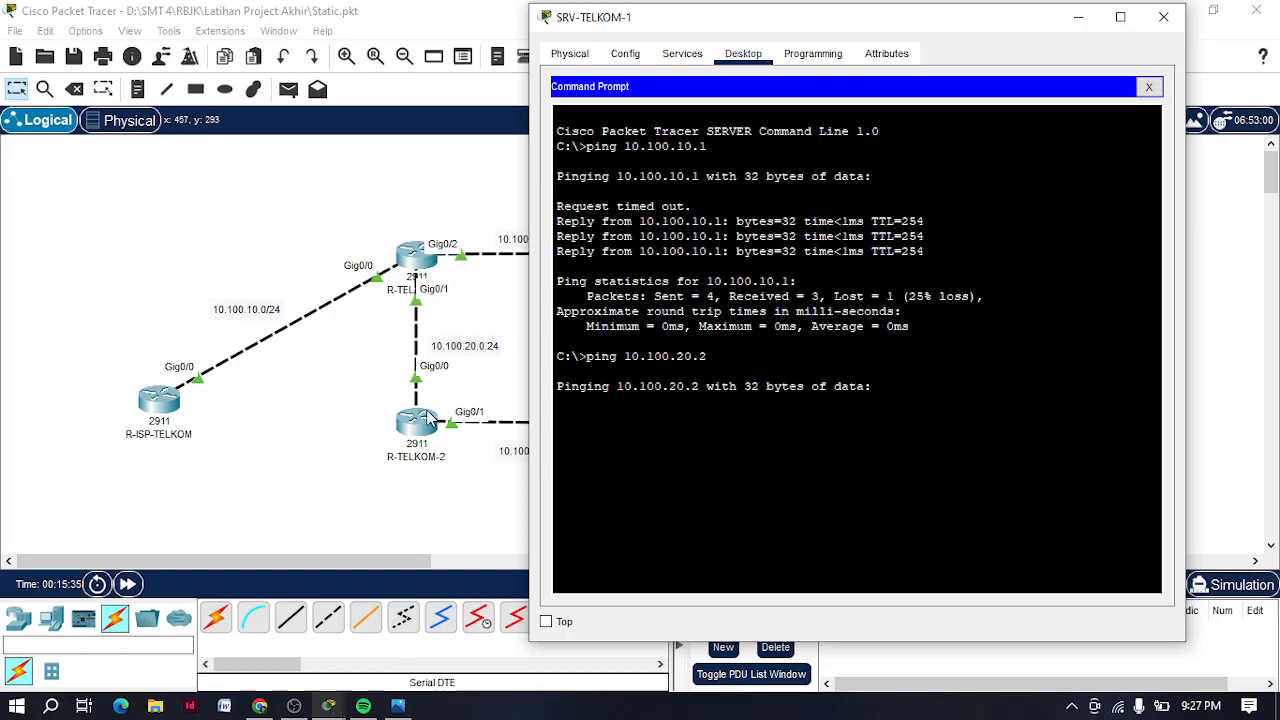
# Close the window of SRV-TELKOM-1 and ping 10.100.10.1 from the command prompt of SRV-TELKOM-2.
pyautogui.moveTo(637, 35); pyautogui.dragTo(685, 28)
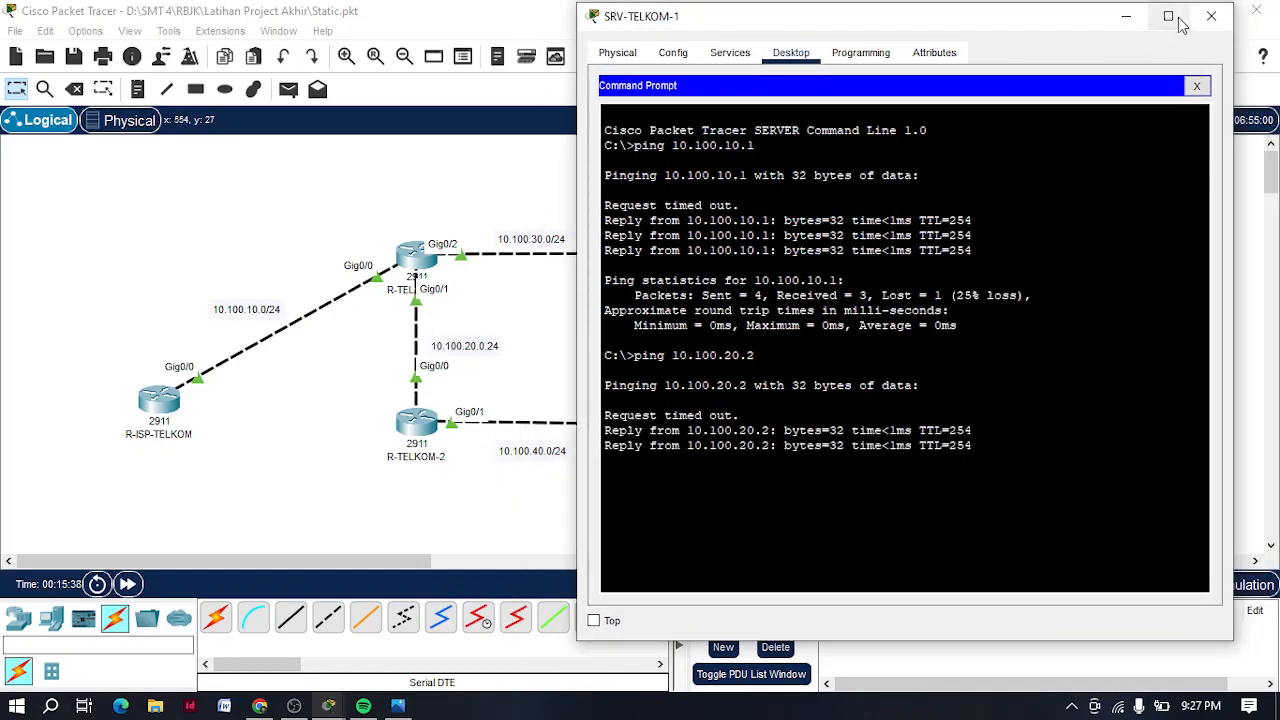
pyautogui.click(1212, 16)
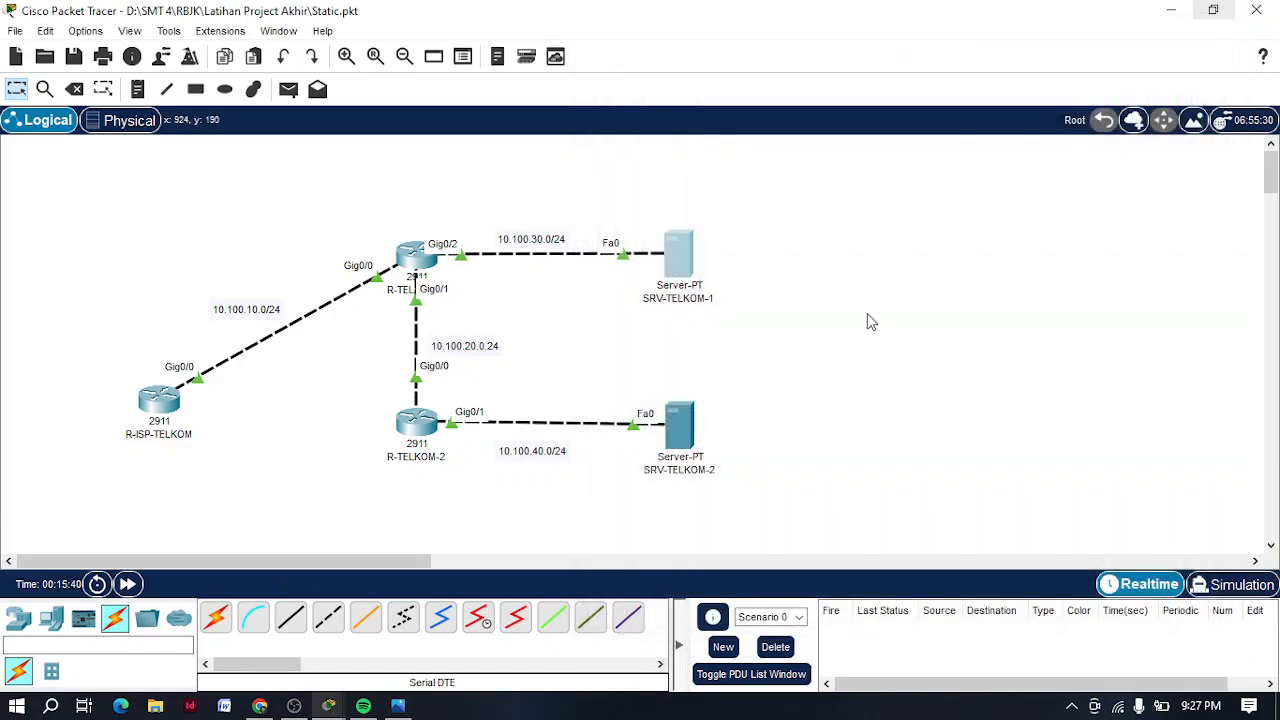
pyautogui.click(680, 428)
pyautogui.moveTo(616, 35); pyautogui.dragTo(935, 20)
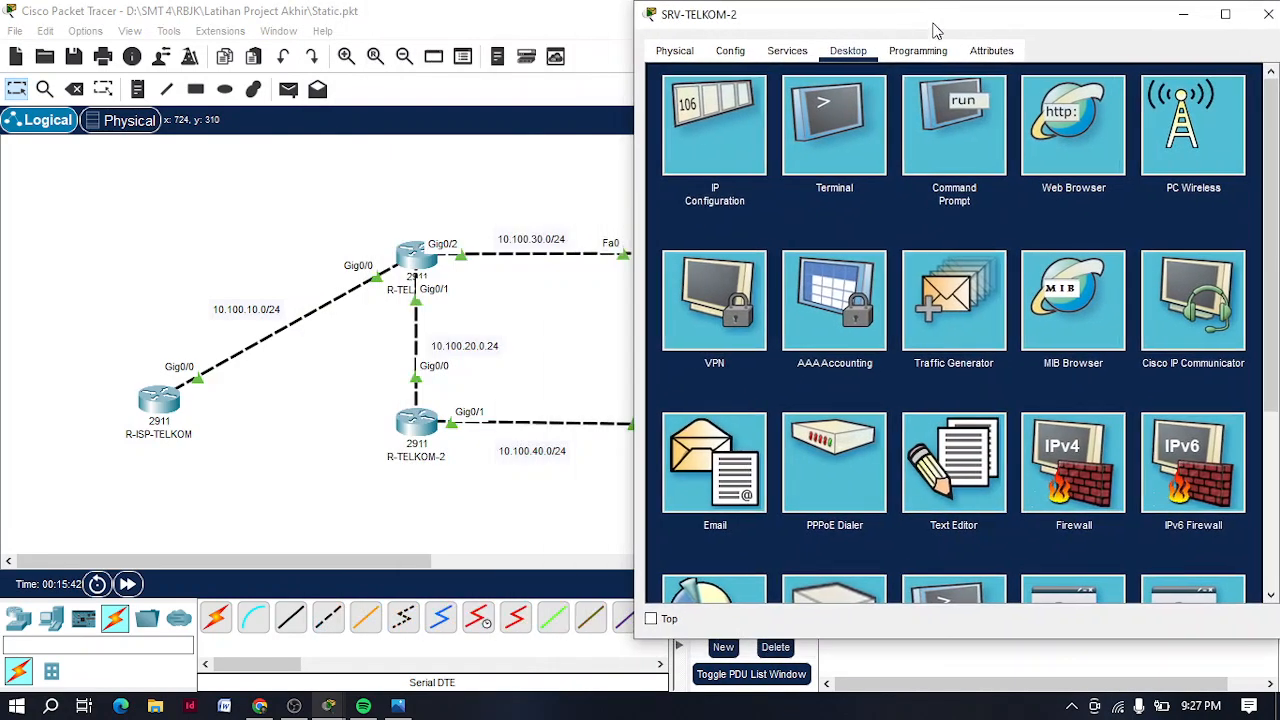
pyautogui.click(985, 127)
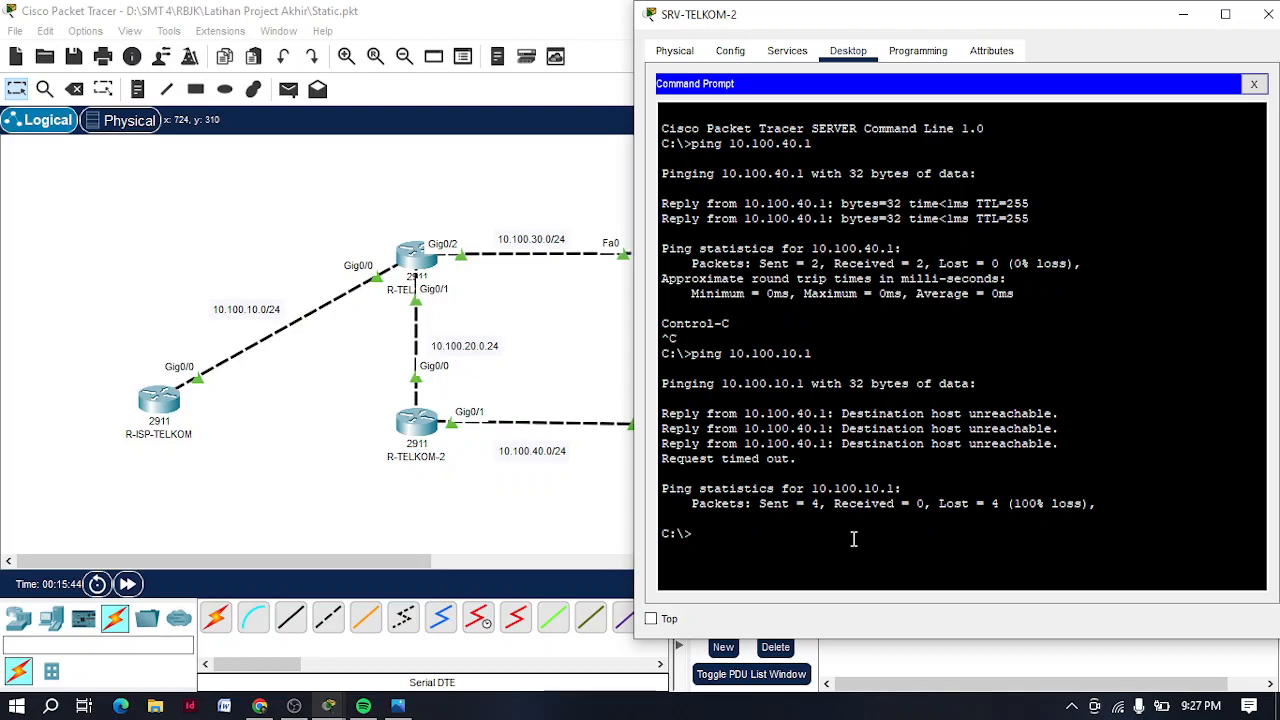
pyautogui.press('Up')
pyautogui.press('Return')
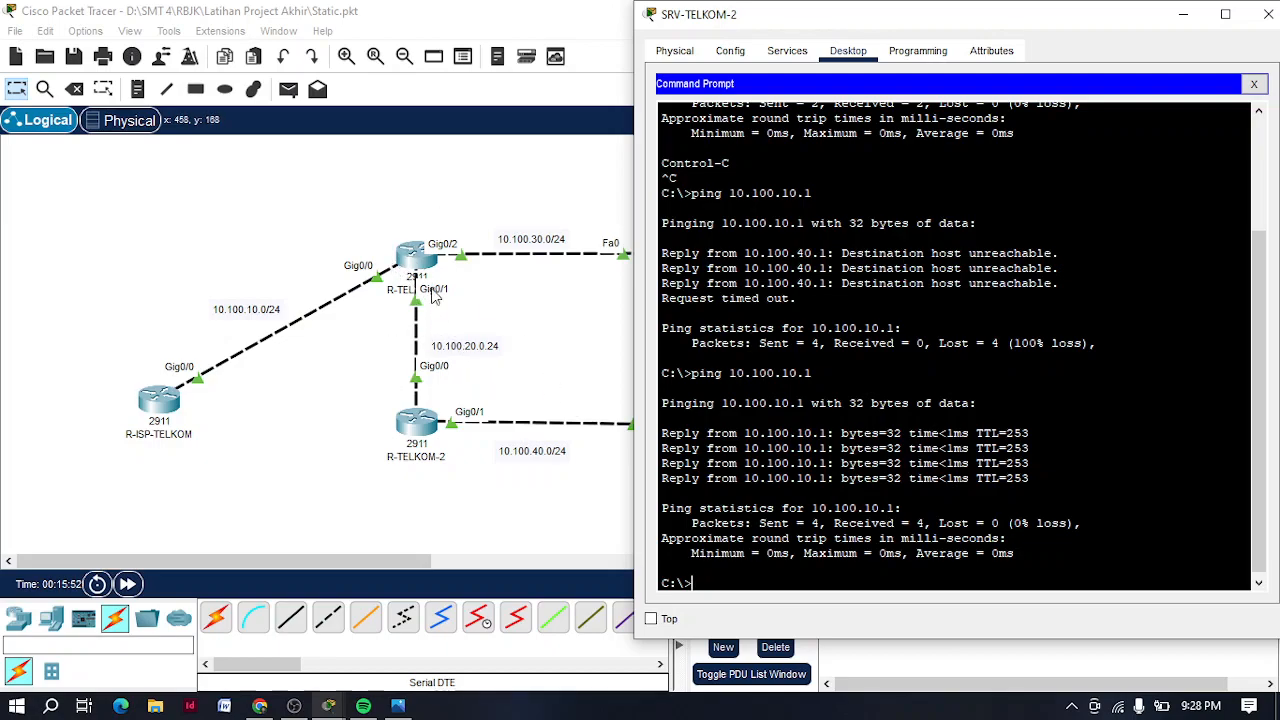
# Ping 10.100.20.1 from SRV-TELKOM-2 and close the server's window.
pyautogui.press('Up')
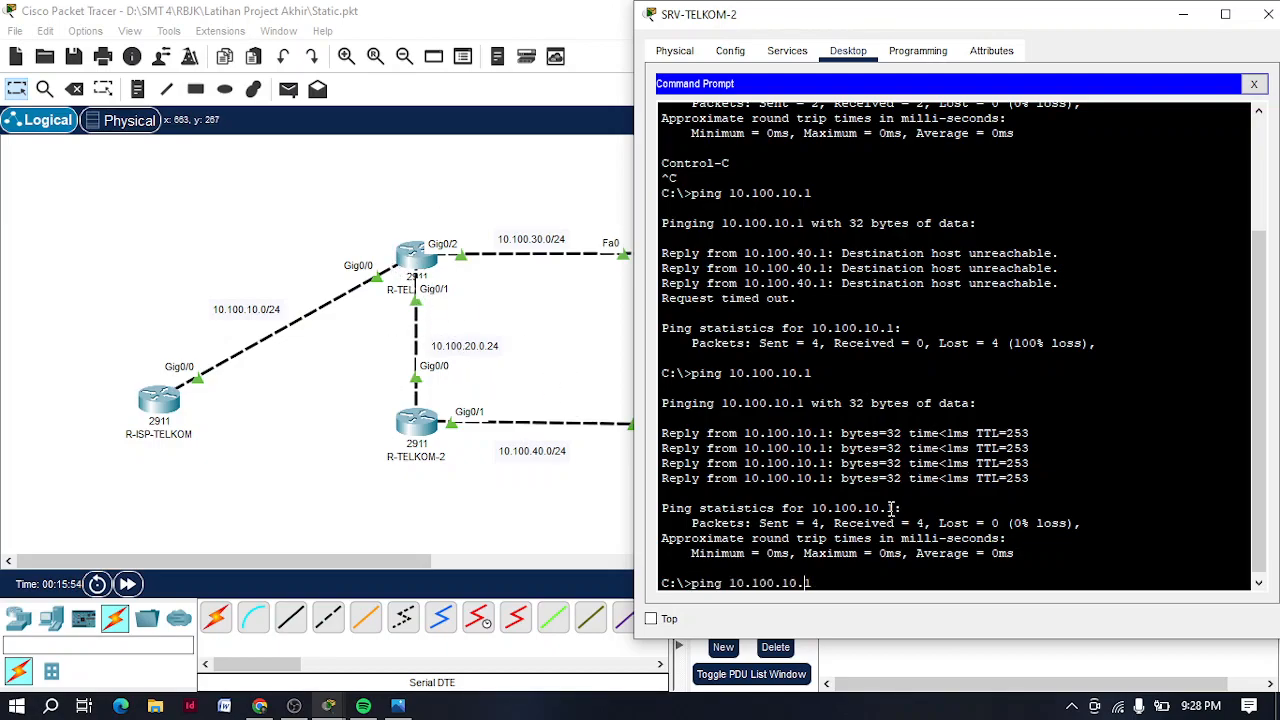
pyautogui.press('Return')
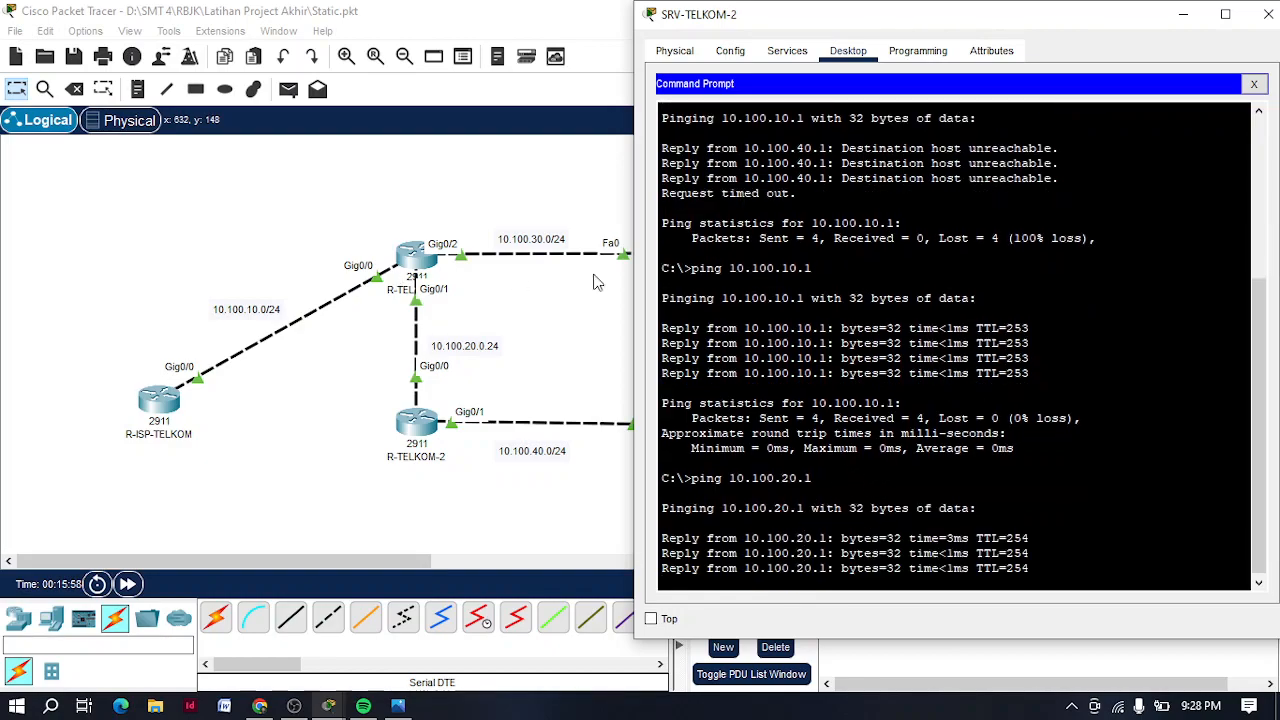
pyautogui.moveTo(1148, 14); pyautogui.dragTo(896, 18)
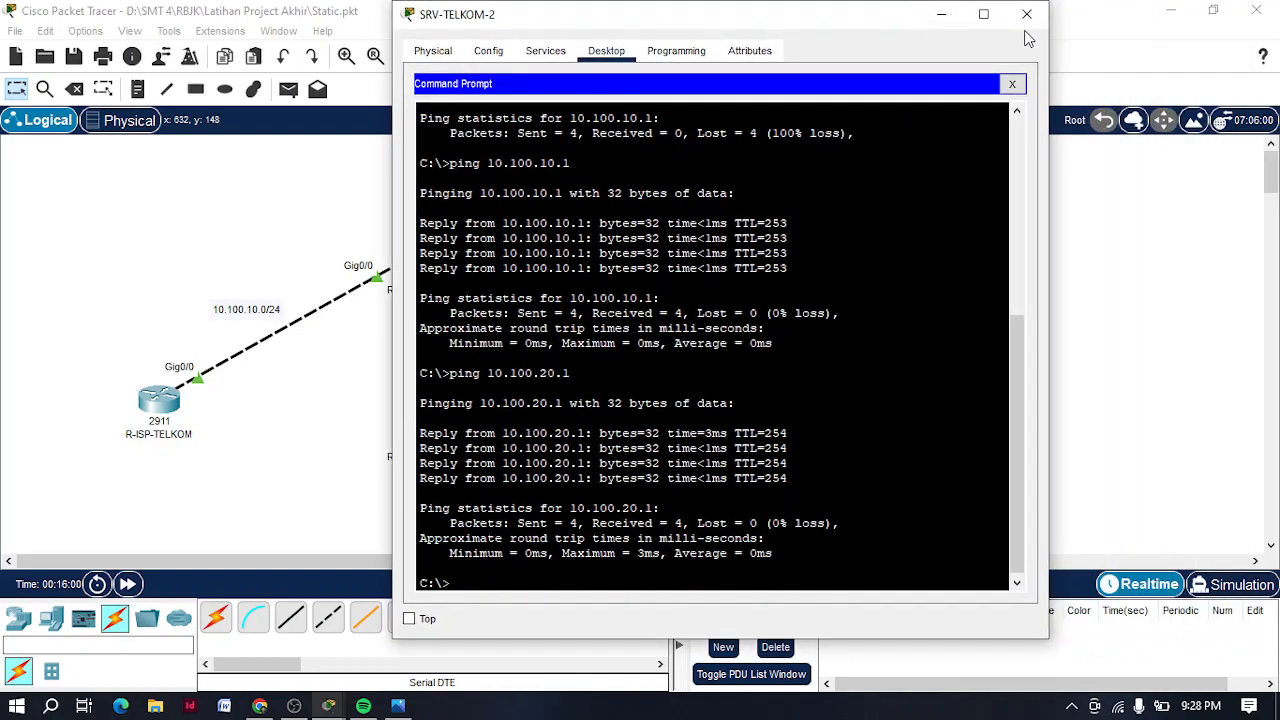
pyautogui.click(1042, 14)
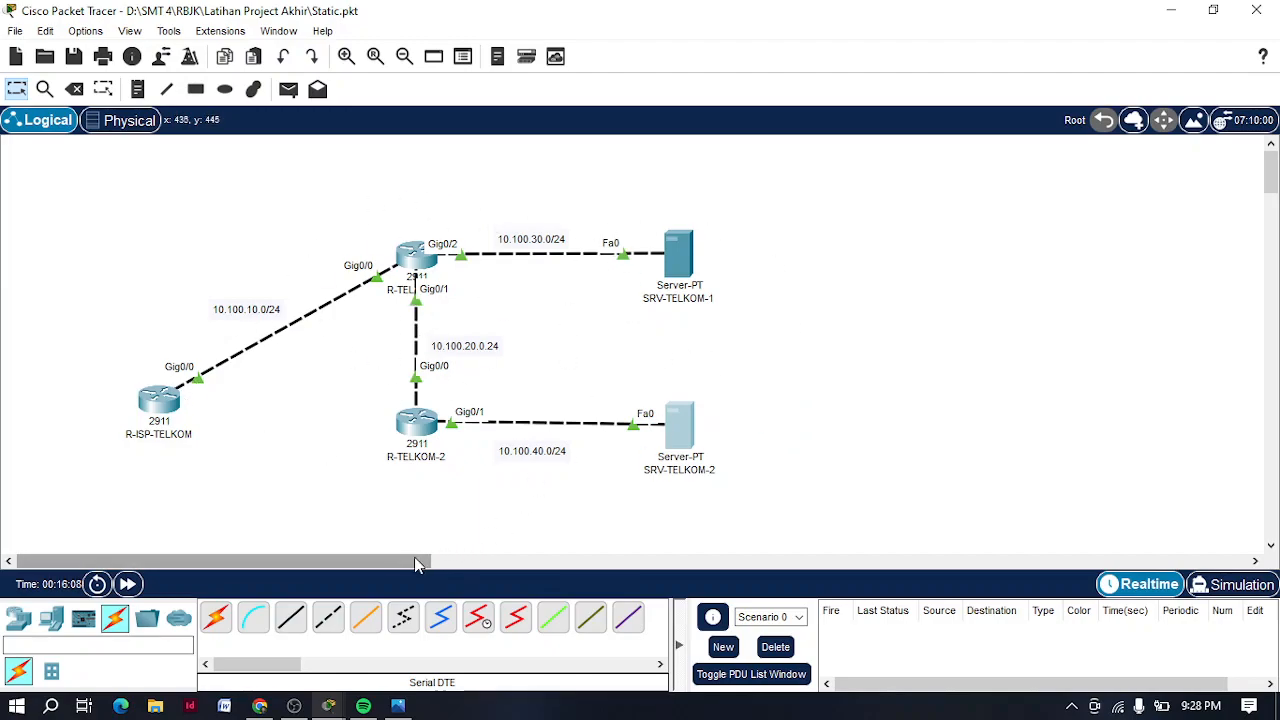
# Switch to the reference topology image in the photo viewer, examine the Telkom network and its written requirements, and return to Packet Tracer.
pyautogui.click(398, 706)
pyautogui.scroll(3, 825, 200)
pyautogui.scroll(-4, 651, 236)
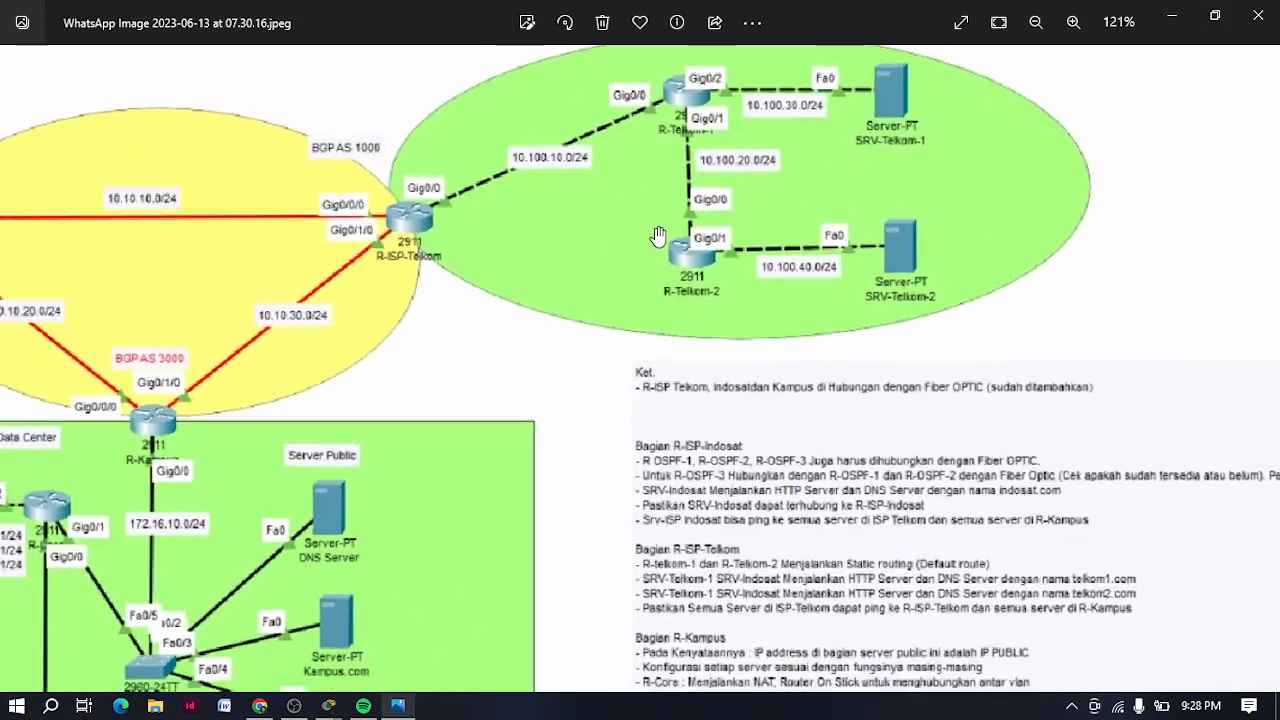
pyautogui.scroll(3, 955, 530)
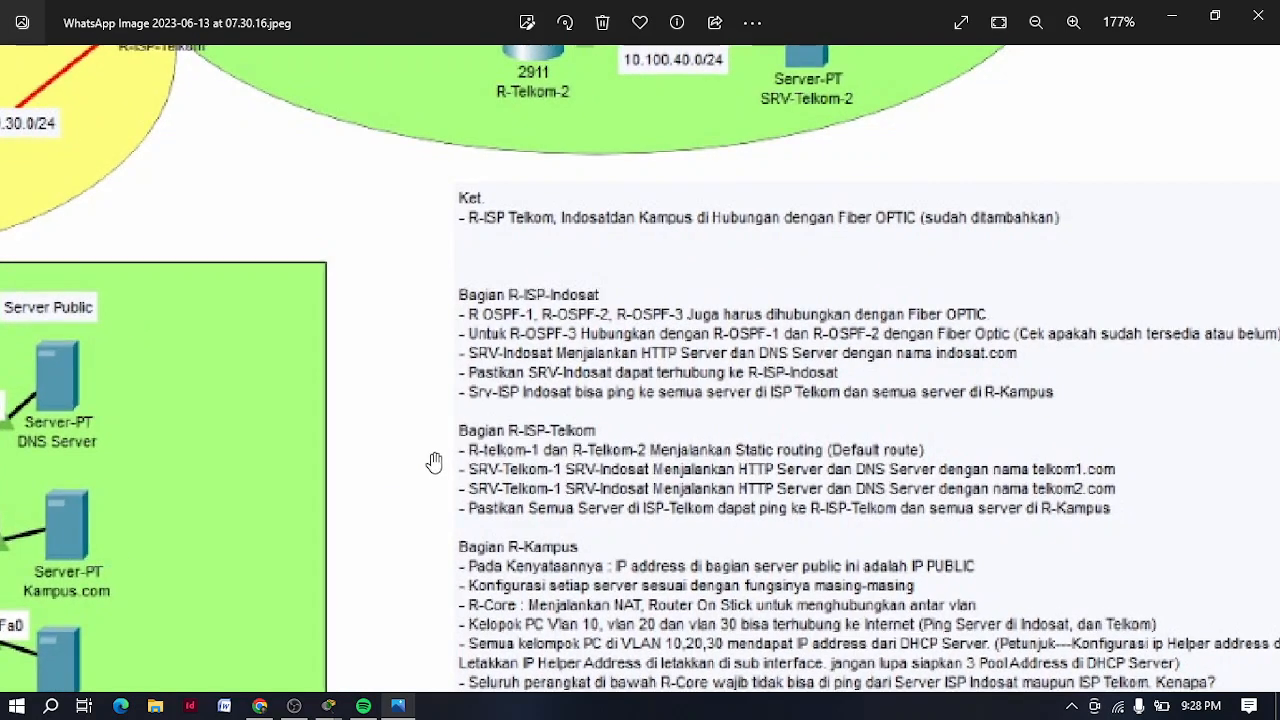
pyautogui.scroll(-5, 386, 466)
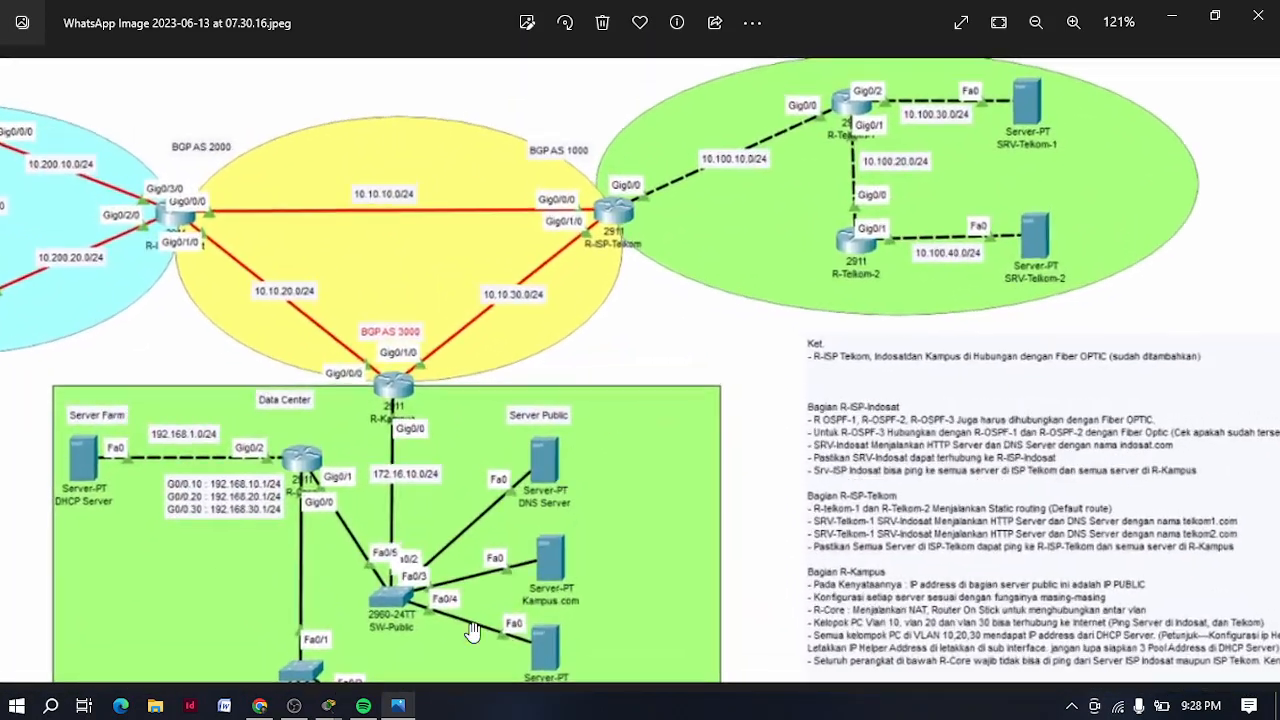
pyautogui.click(398, 706)
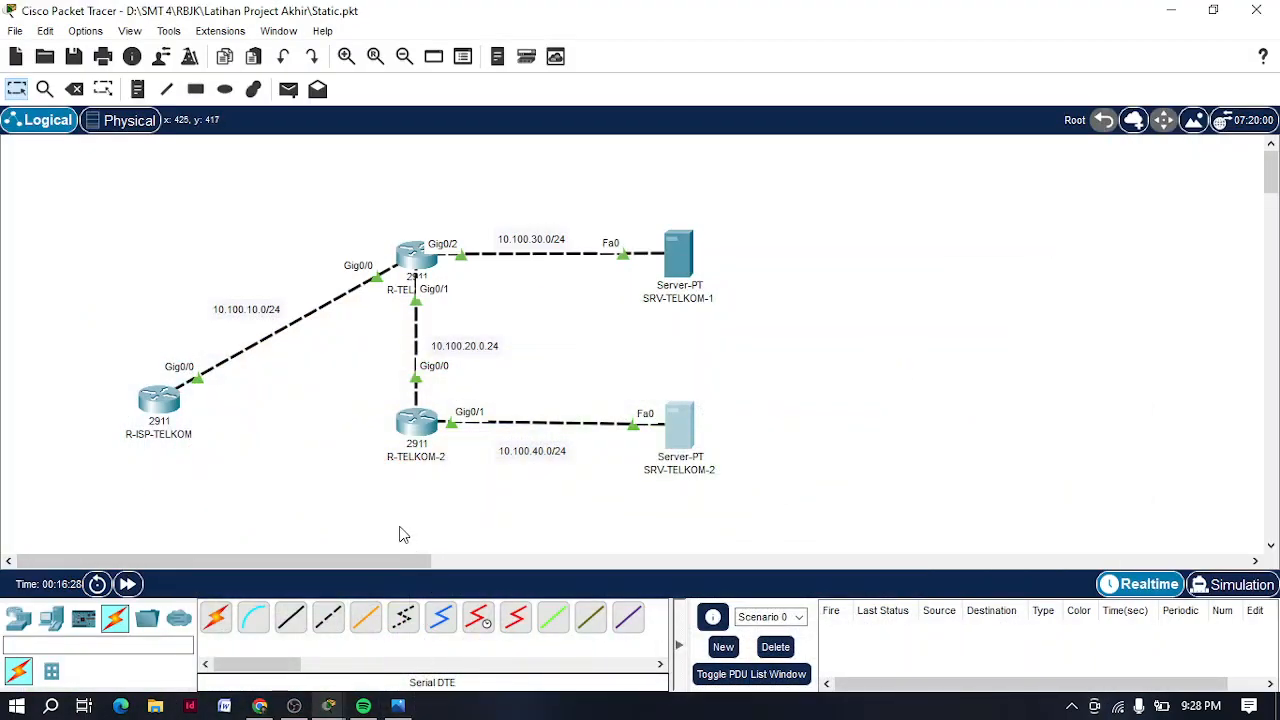
pyautogui.moveTo(385, 560)
pyautogui.mouseDown()
pyautogui.moveTo(448, 562)
pyautogui.moveTo(383, 560)
pyautogui.mouseUp()
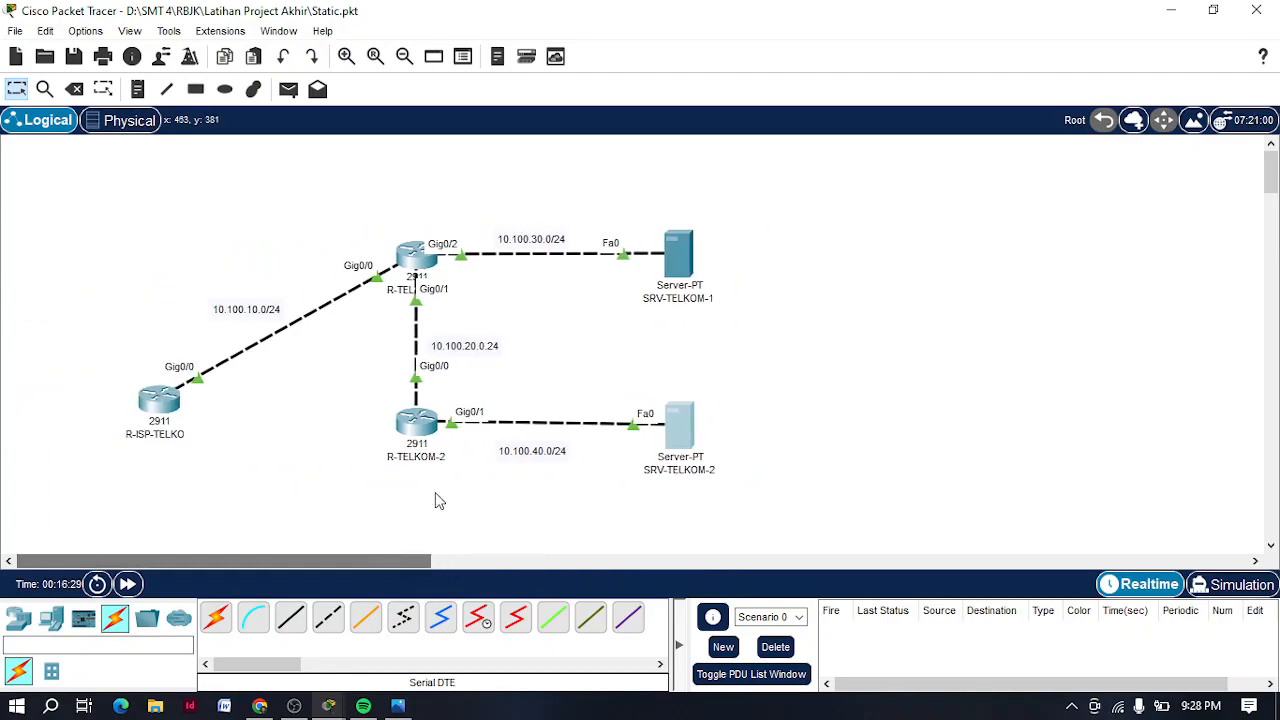
pyautogui.click(295, 707)
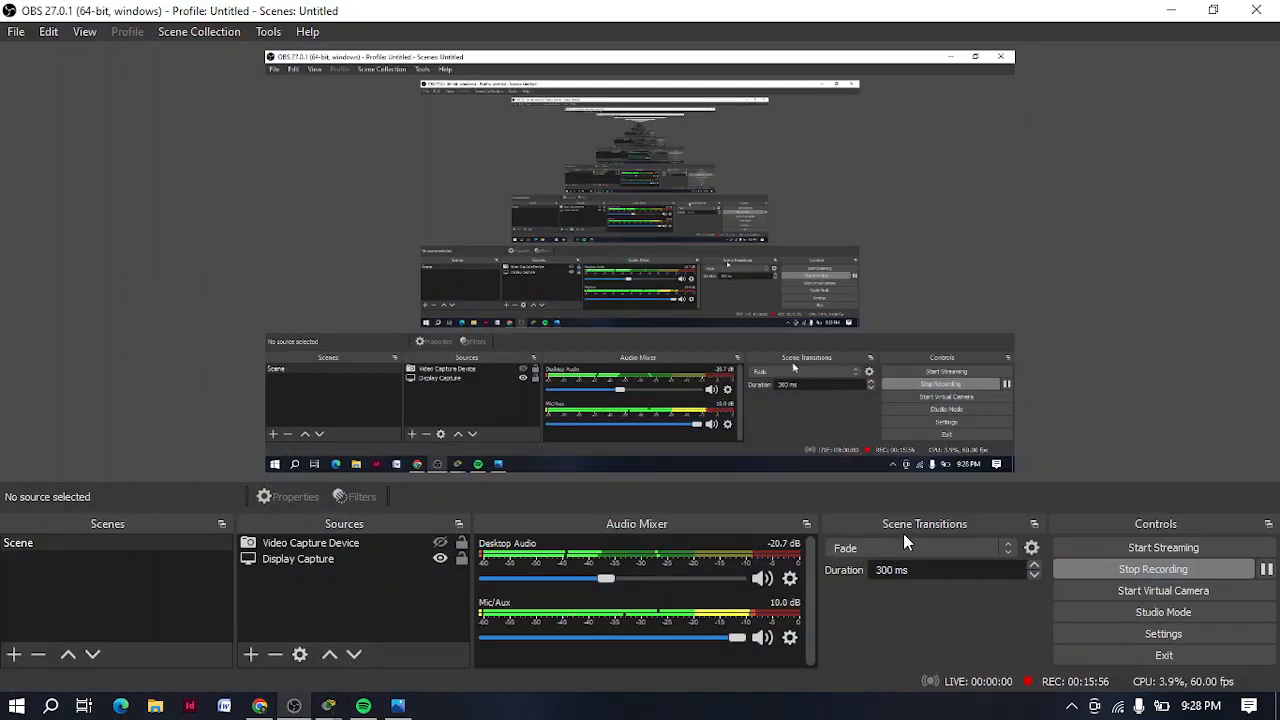